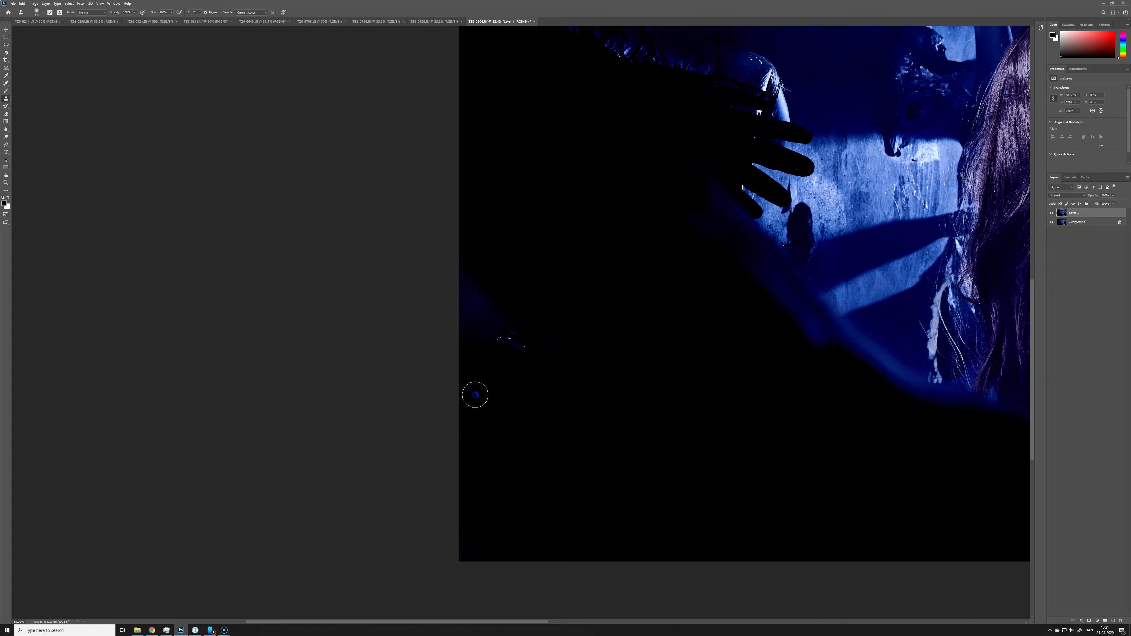
# Clone clean dark areas over the bright specks in the black lower-left area of the photo
pyautogui.keyDown('alt'); pyautogui.click(546, 369); pyautogui.keyUp('alt')
pyautogui.moveTo(503, 336); pyautogui.dragTo(522, 343)
pyautogui.moveTo(770, 351); pyautogui.dragTo(637, 500)
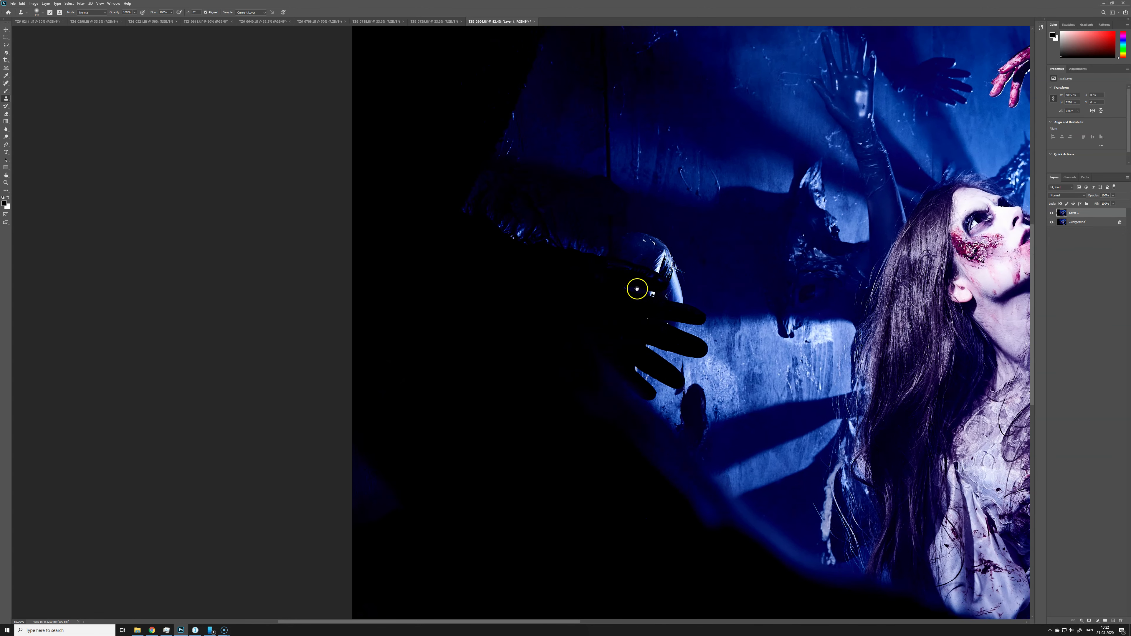
pyautogui.moveTo(637, 289); pyautogui.dragTo(663, 528)
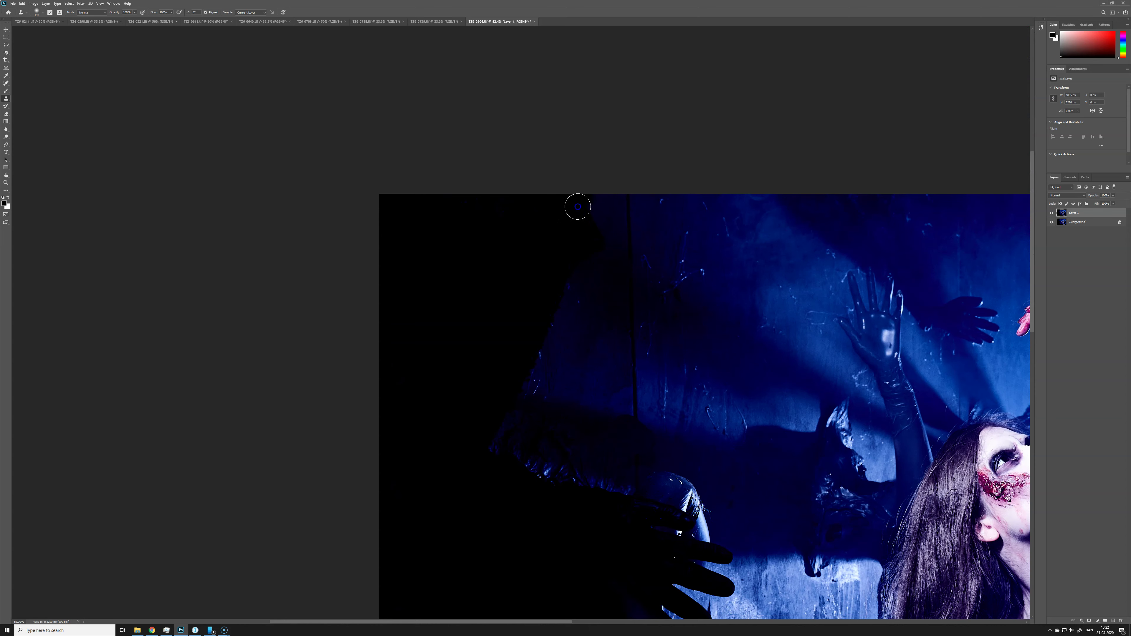
pyautogui.moveTo(906, 288); pyautogui.dragTo(742, 268)
pyautogui.scroll(-5, 740, 268)
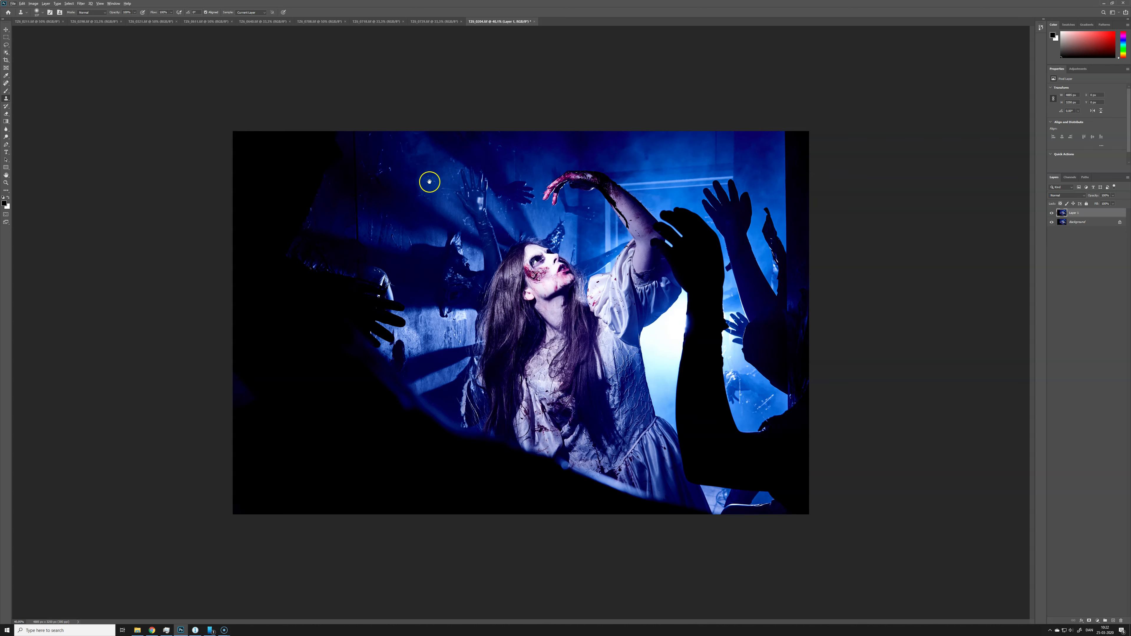
# Examine the photo in full-screen view around the woman, the wall and the silhouettes for remaining blemishes
pyautogui.press('f')
pyautogui.moveTo(401, 252)
pyautogui.mouseDown()
pyautogui.moveTo(442, 253)
pyautogui.moveTo(581, 319)
pyautogui.moveTo(531, 302)
pyautogui.mouseUp()
pyautogui.press('j')
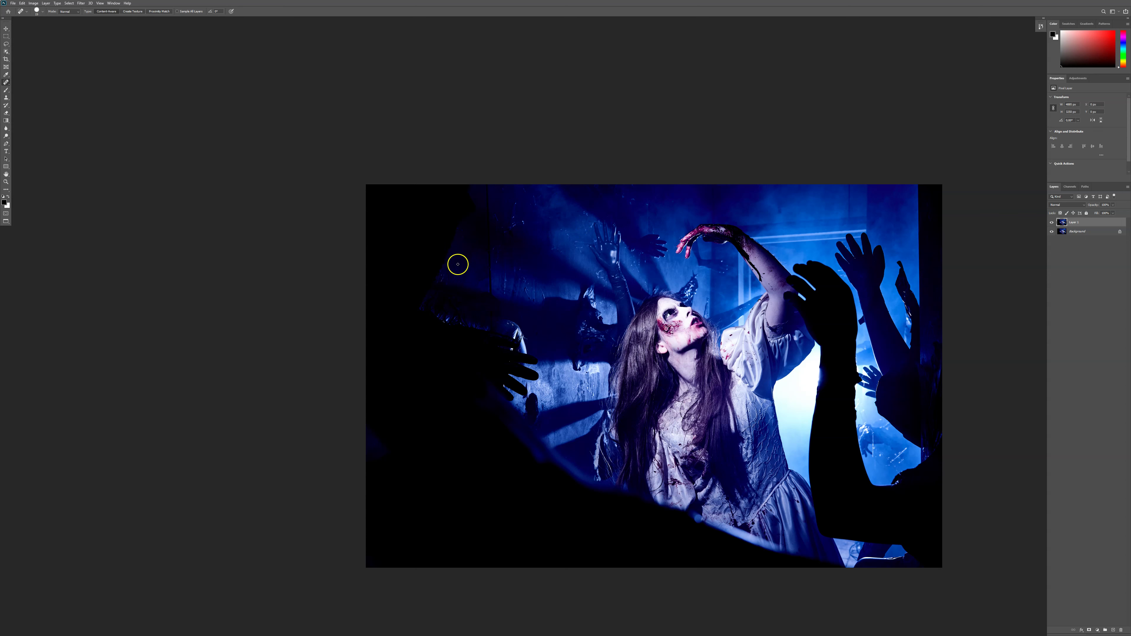
pyautogui.moveTo(758, 392)
pyautogui.mouseDown()
pyautogui.moveTo(705, 387)
pyautogui.moveTo(706, 351)
pyautogui.moveTo(653, 326)
pyautogui.moveTo(633, 292)
pyautogui.mouseUp()
pyautogui.moveTo(559, 258); pyautogui.dragTo(660, 306)
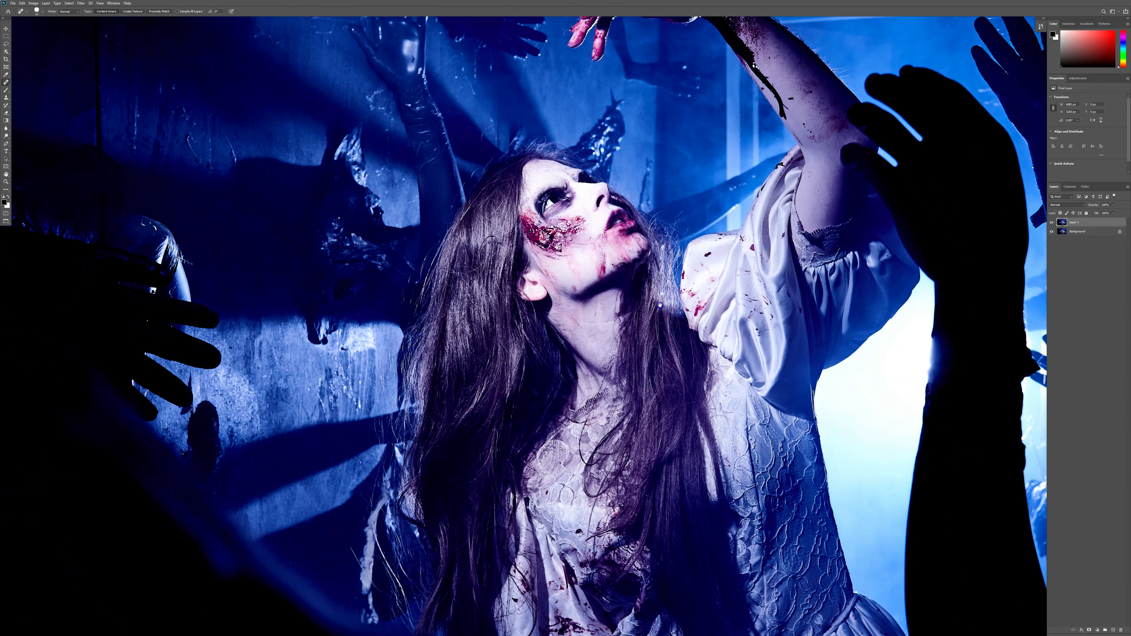
pyautogui.moveTo(763, 445); pyautogui.dragTo(647, 312)
pyautogui.moveTo(747, 342); pyautogui.dragTo(664, 344)
pyautogui.moveTo(798, 360); pyautogui.dragTo(713, 317)
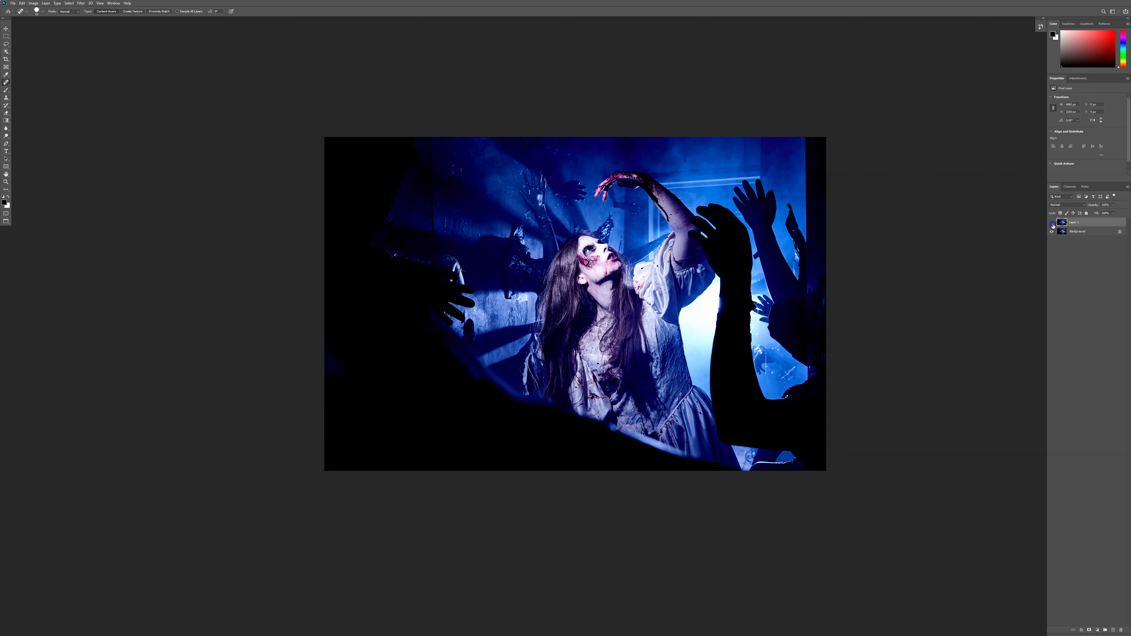
# Merge the retouched layer into the background and switch to the next open photo
pyautogui.press('Delete')
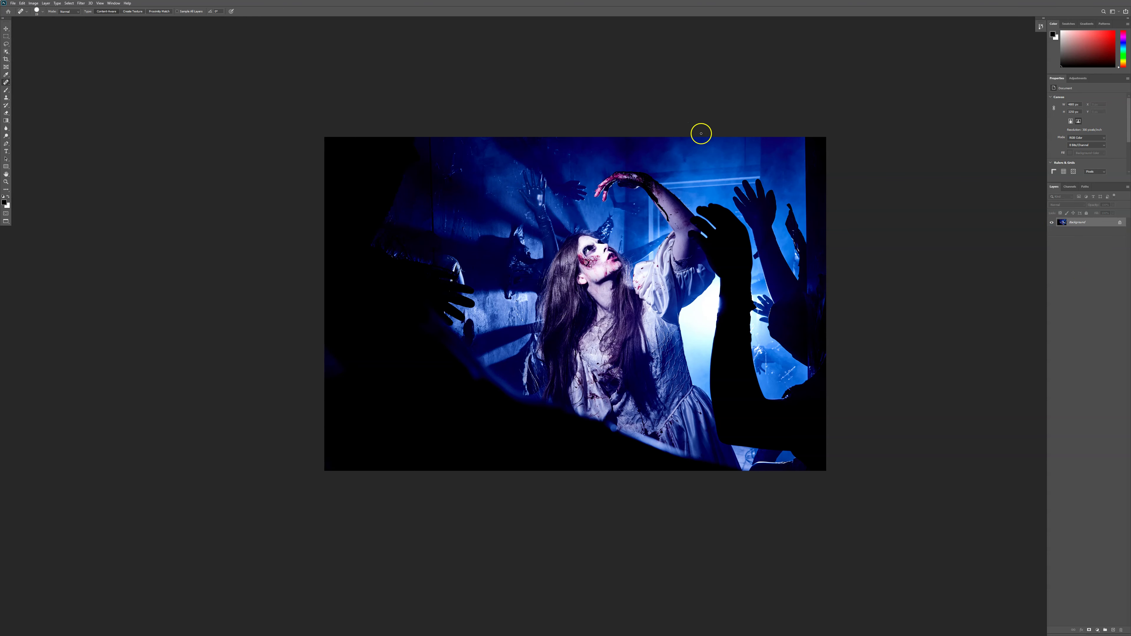
pyautogui.hotkey('ctrl', 'Tab')
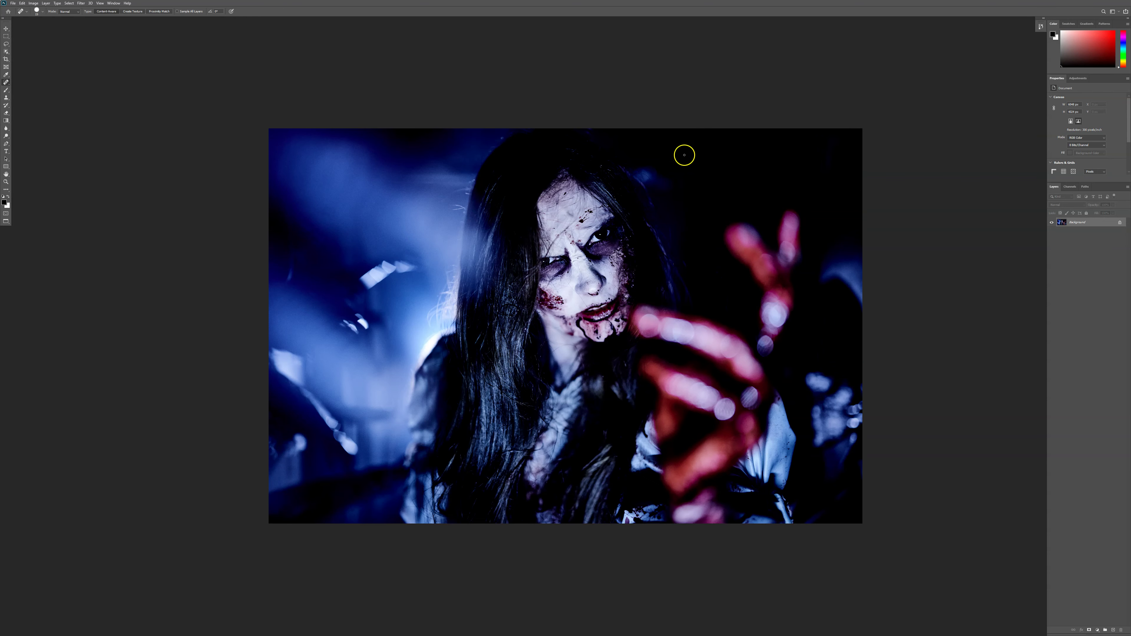
# Create a new layer in Soft Light mode filled with the neutral 50% gray
pyautogui.moveTo(637, 266)
pyautogui.mouseDown()
pyautogui.moveTo(633, 224)
pyautogui.moveTo(751, 246)
pyautogui.moveTo(754, 340)
pyautogui.moveTo(688, 273)
pyautogui.moveTo(644, 250)
pyautogui.mouseUp()
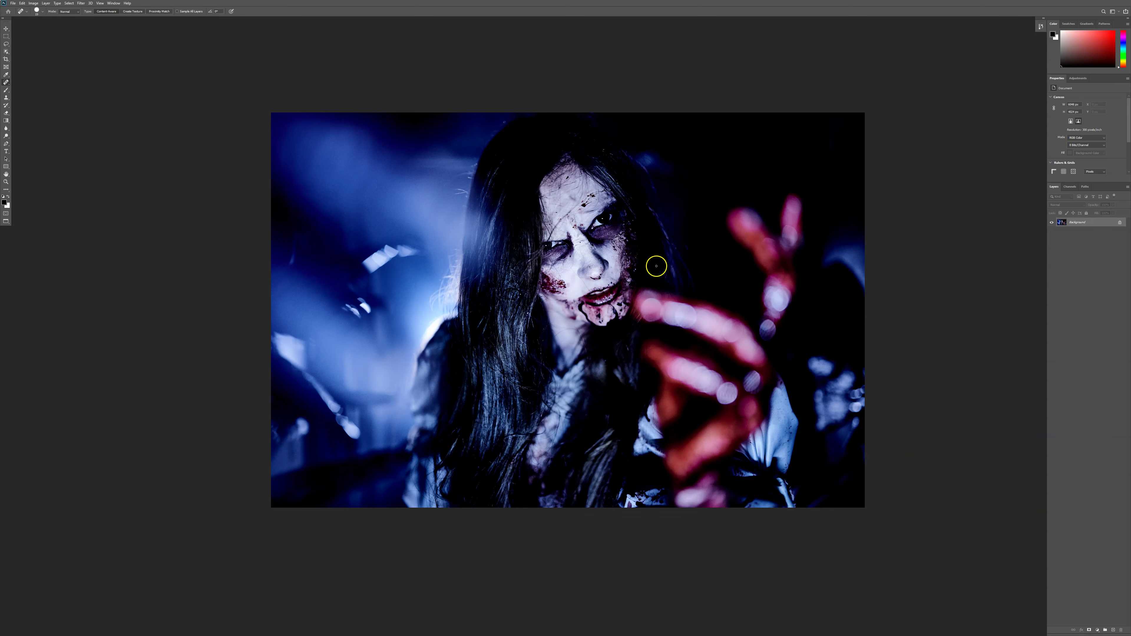
pyautogui.hotkey('ctrl', 'n')
pyautogui.press('Escape')
pyautogui.hotkey('ctrl', 'shift', 'n')
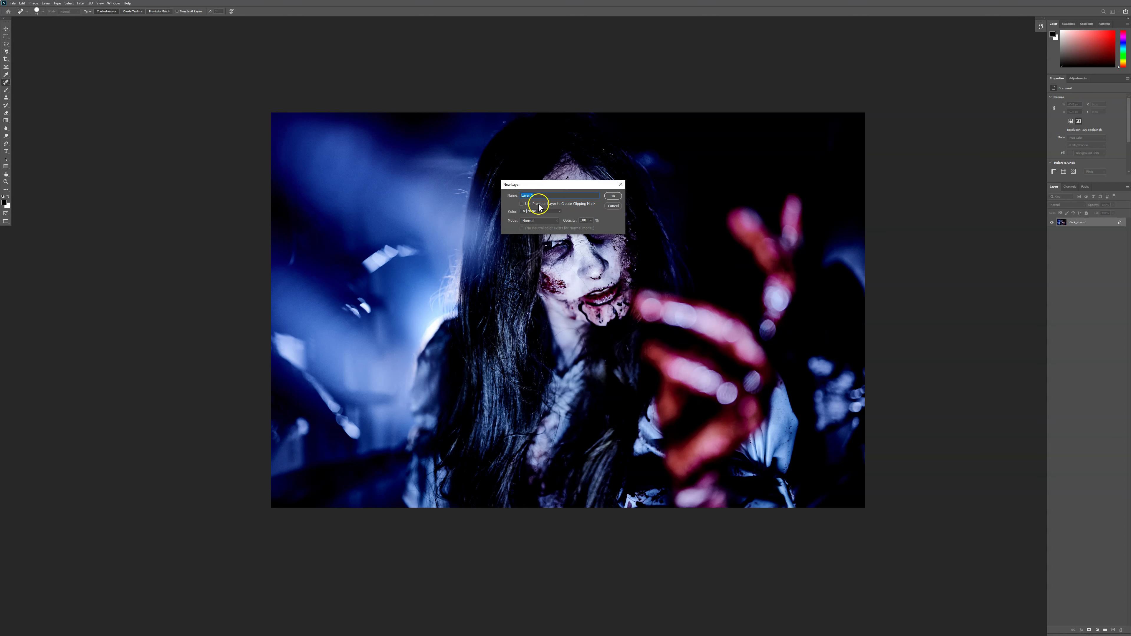
pyautogui.click(539, 221)
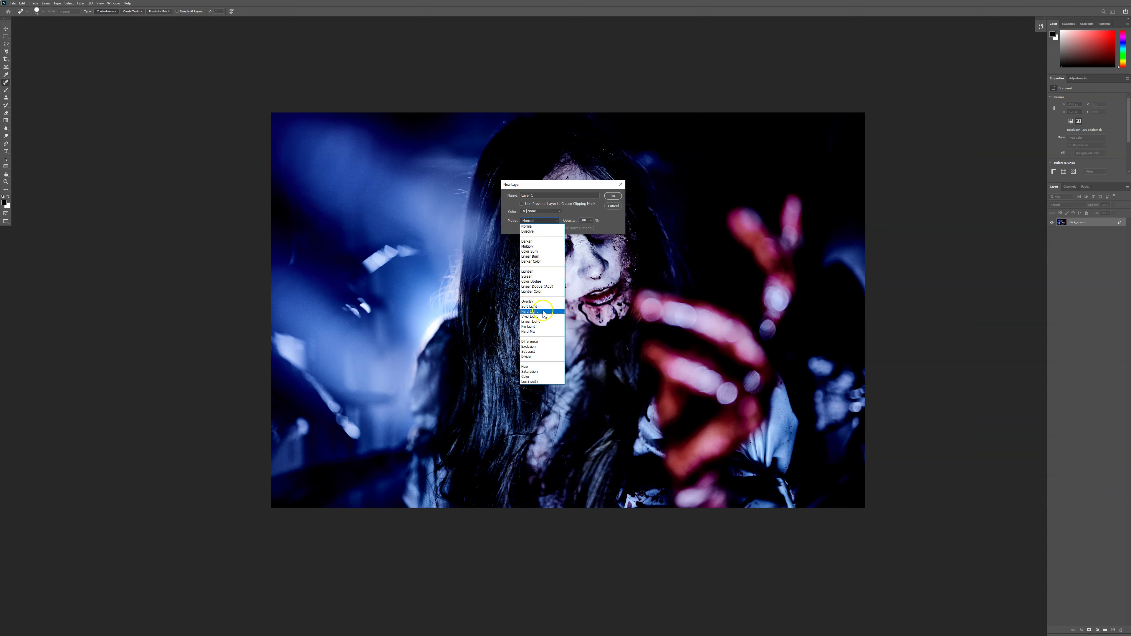
pyautogui.click(534, 307)
pyautogui.click(545, 231)
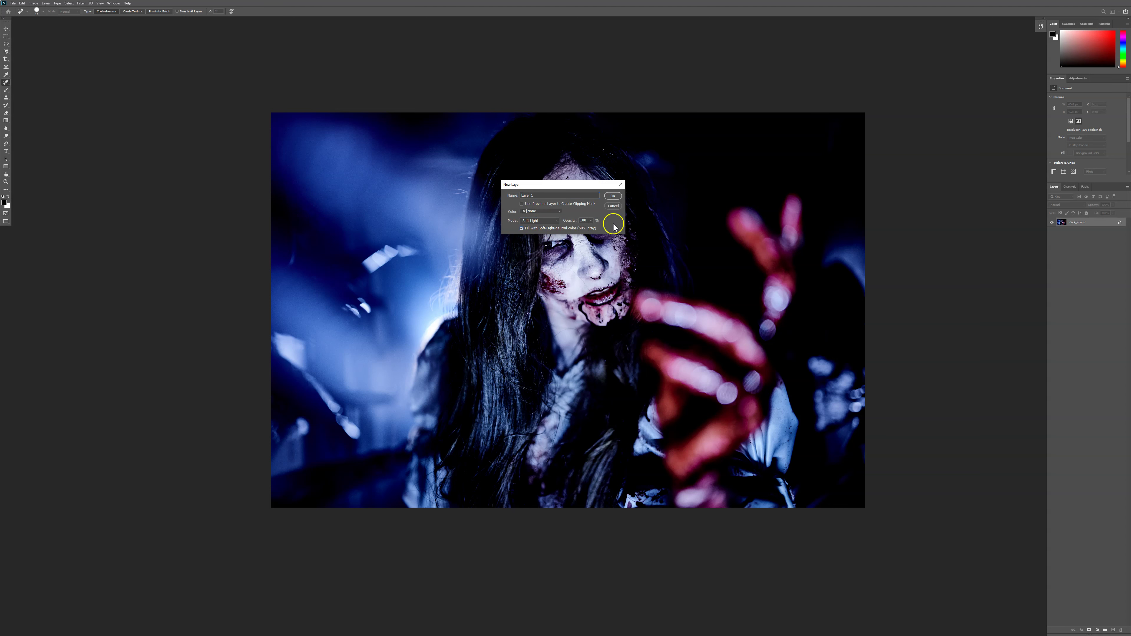
pyautogui.click(613, 196)
# Use the Dodge tool, with its range set to midtones, on the woman's forehead, face and neck
pyautogui.press('o')
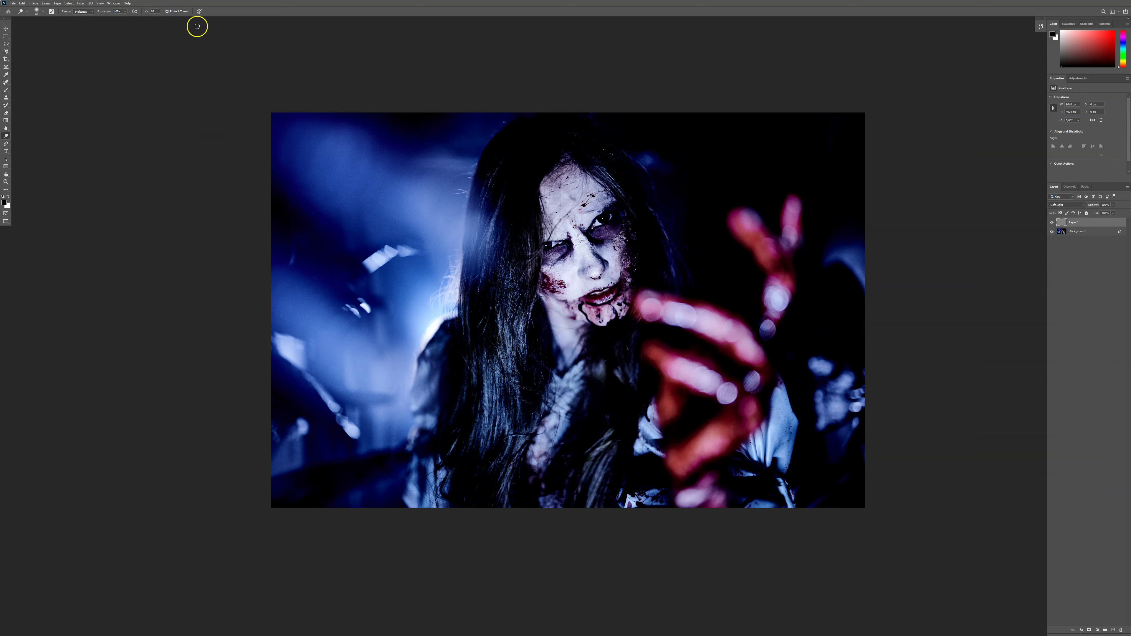
pyautogui.moveTo(599, 196)
pyautogui.mouseDown()
pyautogui.moveTo(626, 203)
pyautogui.moveTo(563, 216)
pyautogui.moveTo(561, 199)
pyautogui.moveTo(597, 191)
pyautogui.moveTo(563, 186)
pyautogui.moveTo(598, 193)
pyautogui.moveTo(576, 191)
pyautogui.mouseUp()
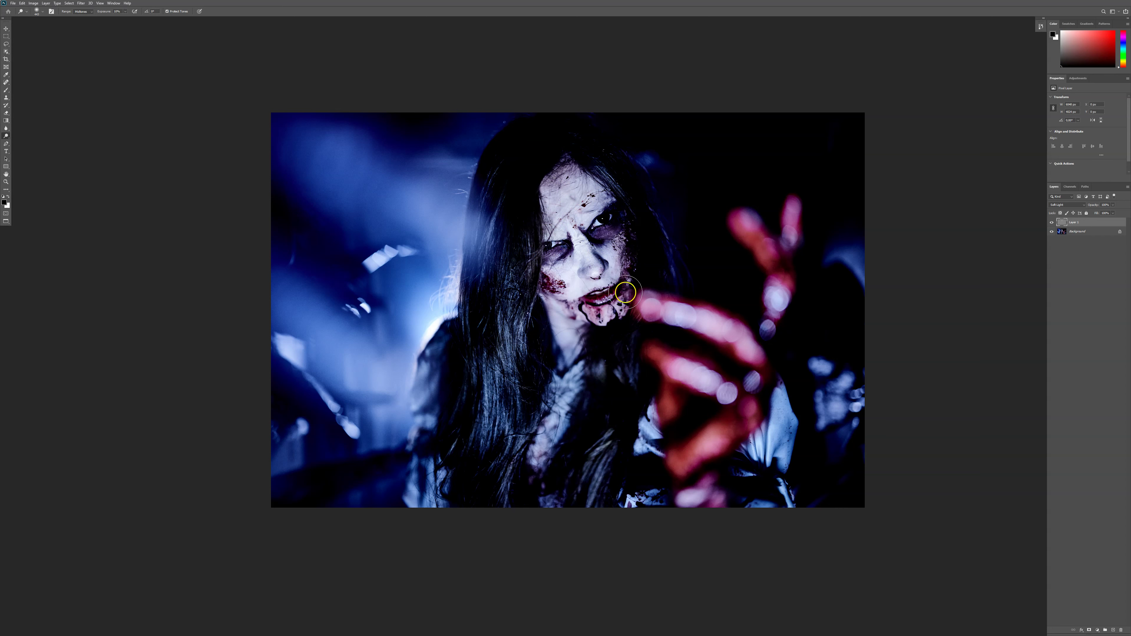
pyautogui.moveTo(593, 264); pyautogui.dragTo(584, 264)
pyautogui.moveTo(560, 325); pyautogui.dragTo(575, 325)
pyautogui.moveTo(560, 328); pyautogui.dragTo(550, 333)
# Dodge the woman's long dark hair and the blurred red hand in the foreground
pyautogui.moveTo(487, 379)
pyautogui.mouseDown()
pyautogui.moveTo(481, 409)
pyautogui.moveTo(499, 371)
pyautogui.mouseUp()
pyautogui.moveTo(523, 321); pyautogui.dragTo(488, 394)
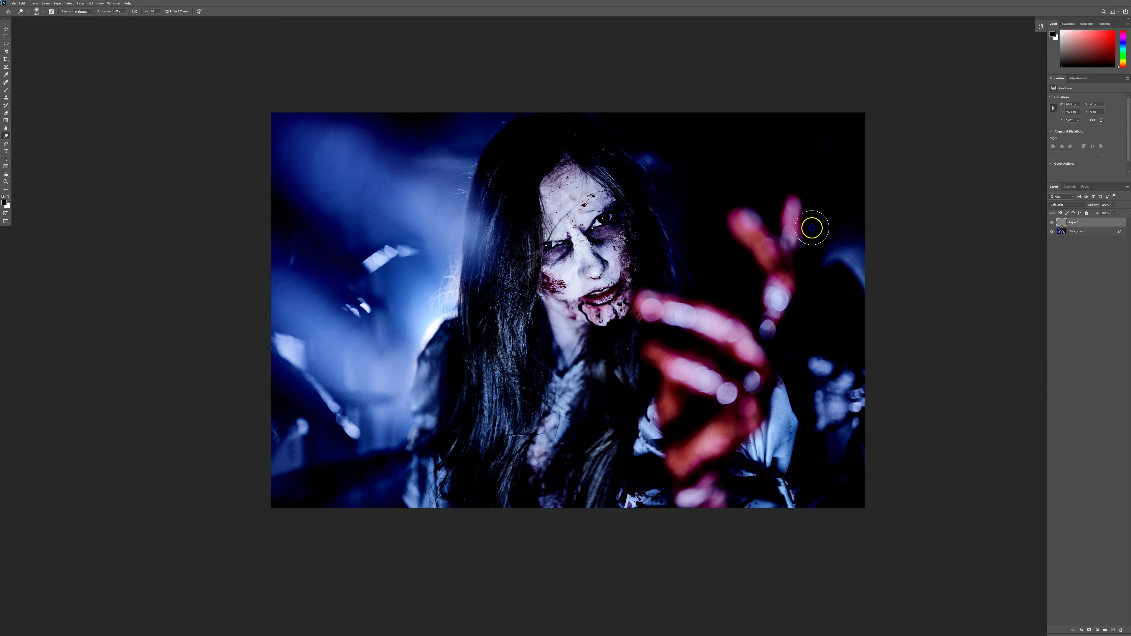
pyautogui.moveTo(515, 145); pyautogui.dragTo(498, 169)
pyautogui.moveTo(670, 276); pyautogui.dragTo(660, 275)
pyautogui.moveTo(812, 201)
pyautogui.mouseDown()
pyautogui.moveTo(707, 258)
pyautogui.moveTo(729, 384)
pyautogui.mouseUp()
pyautogui.moveTo(530, 259)
pyautogui.mouseDown()
pyautogui.moveTo(561, 182)
pyautogui.moveTo(531, 175)
pyautogui.moveTo(557, 209)
pyautogui.mouseUp()
# Compare the photo with and without the dodging layer, and merge that layer into the background
pyautogui.click(1052, 222)
pyautogui.click(1052, 223)
pyautogui.click(1052, 223)
pyautogui.click(1053, 223)
pyautogui.click(1052, 222)
pyautogui.click(1052, 223)
pyautogui.hotkey('ctrl', 'e')
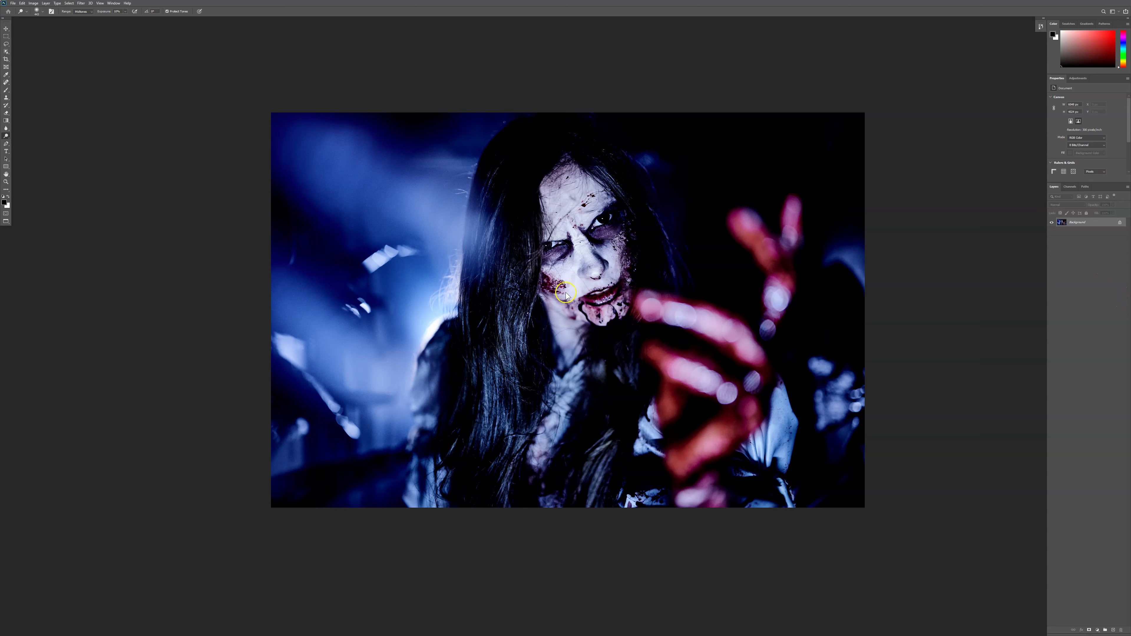
# Switch to the next open photo and duplicate its background layer
pyautogui.hotkey('ctrl', 'Tab')
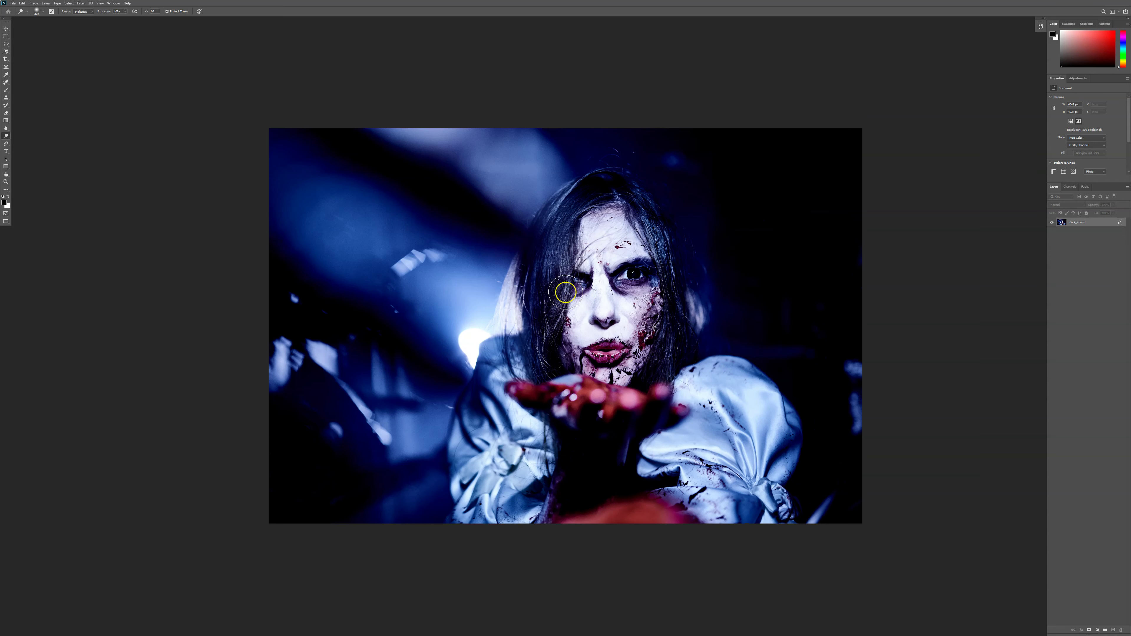
pyautogui.hotkey('ctrl', 'j')
pyautogui.press('j')
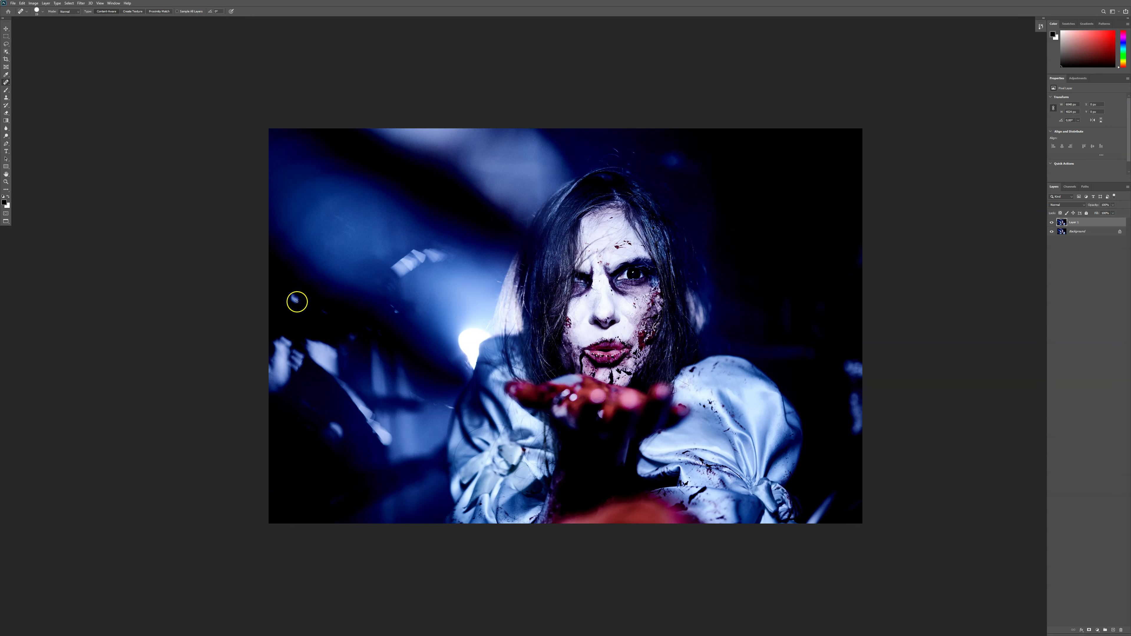
# Clone dark background over the small bright spot near the photo's left edge
pyautogui.press('s')
pyautogui.moveTo(306, 308); pyautogui.dragTo(301, 308)
pyautogui.keyDown('alt'); pyautogui.click(313, 308); pyautogui.keyUp('alt')
pyautogui.click(290, 296)
# Heal the small spots in the blurred background beside the left sleeve, below the light streak and above the head
pyautogui.moveTo(460, 350); pyautogui.dragTo(533, 344)
pyautogui.press('j')
pyautogui.moveTo(521, 403); pyautogui.dragTo(529, 400)
pyautogui.click(528, 402)
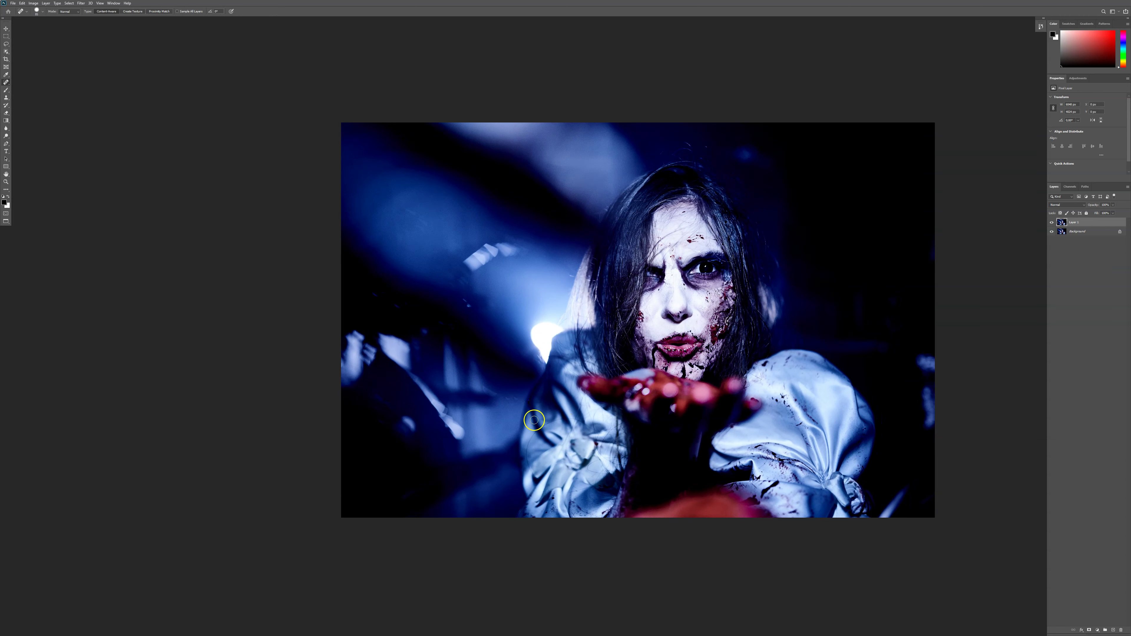
pyautogui.click(499, 400)
pyautogui.moveTo(463, 298); pyautogui.dragTo(468, 303)
pyautogui.click(741, 307)
pyautogui.click(685, 145)
# Heal the remaining spots in the dark background right of the head and merge the retouched layer into the background
pyautogui.moveTo(897, 268)
pyautogui.mouseDown()
pyautogui.moveTo(848, 282)
pyautogui.moveTo(859, 282)
pyautogui.moveTo(856, 297)
pyautogui.moveTo(850, 284)
pyautogui.moveTo(775, 270)
pyautogui.moveTo(823, 274)
pyautogui.mouseUp()
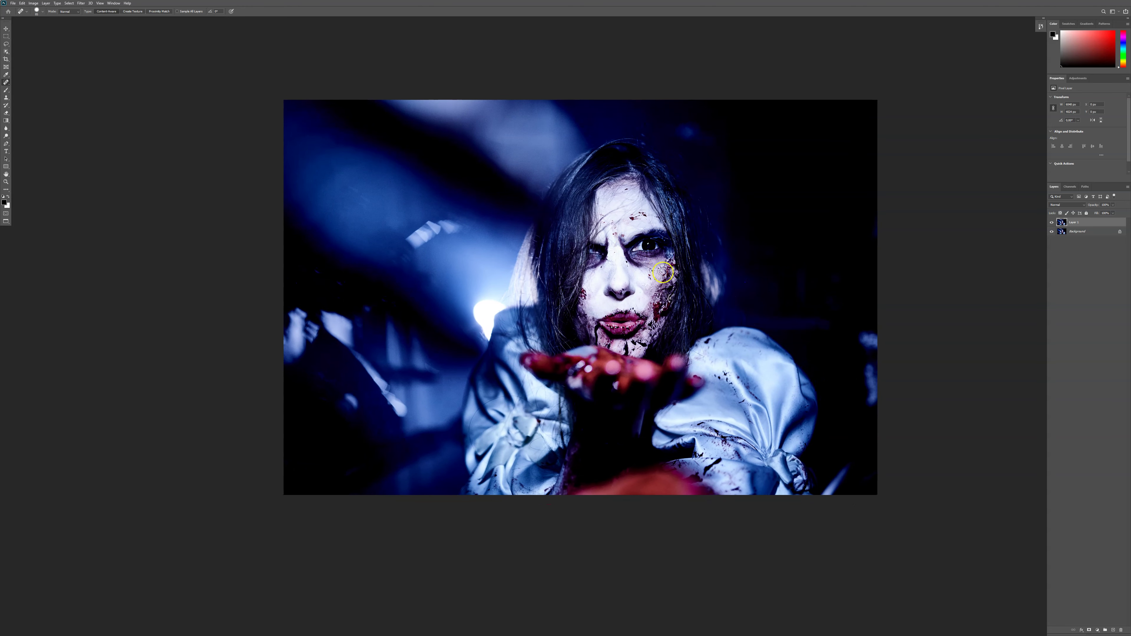
pyautogui.moveTo(721, 461); pyautogui.dragTo(710, 463)
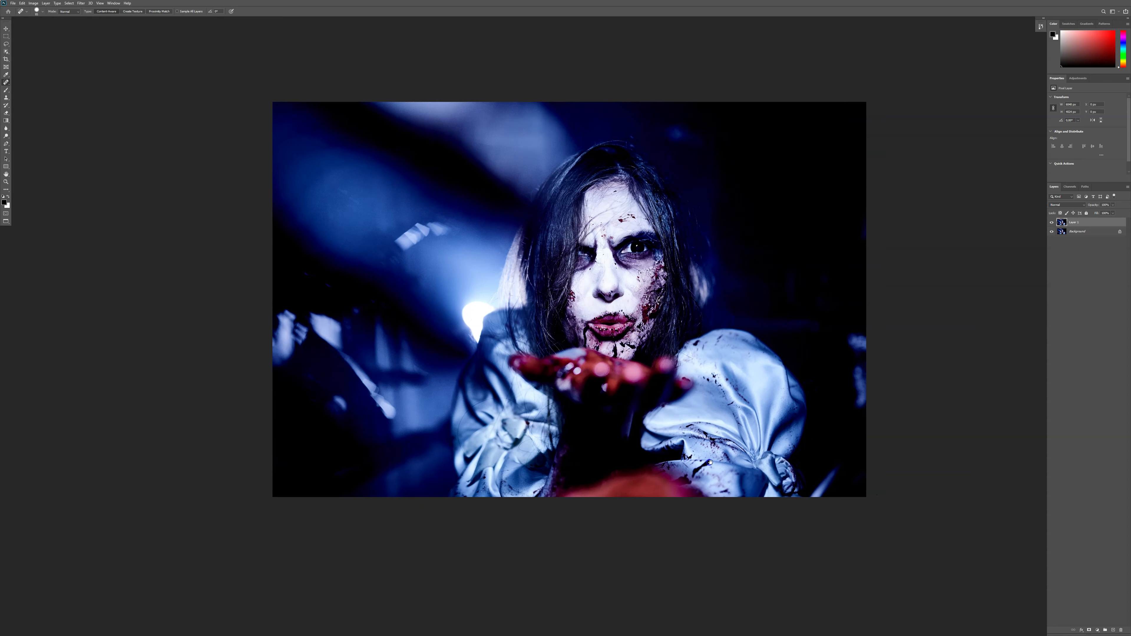
pyautogui.moveTo(798, 195); pyautogui.dragTo(820, 223)
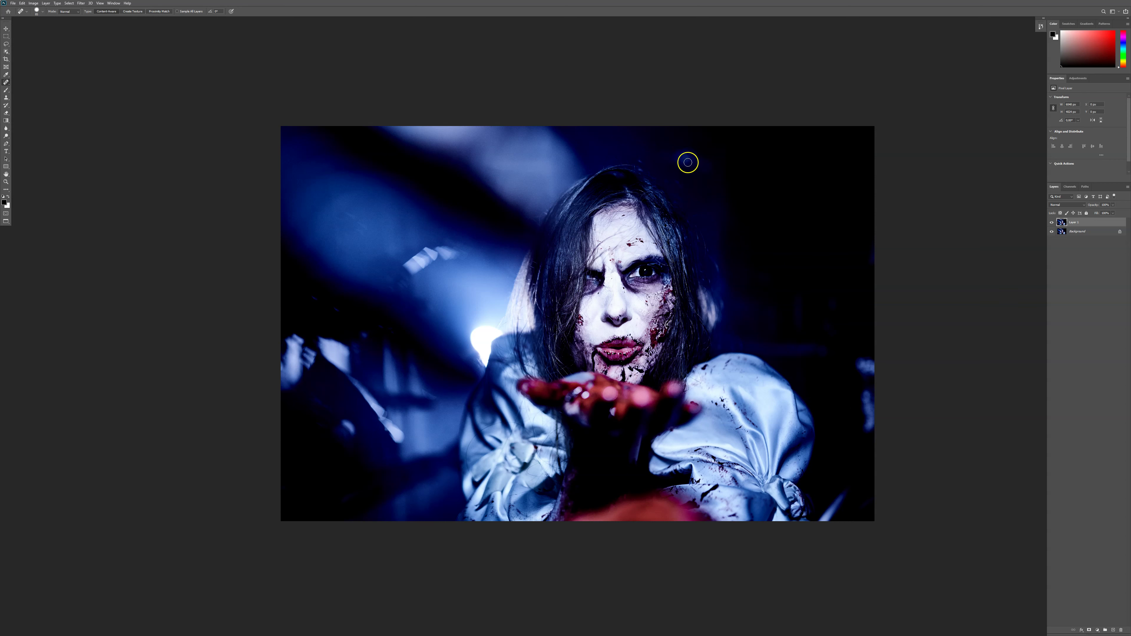
pyautogui.click(710, 207)
pyautogui.click(787, 205)
pyautogui.hotkey('ctrl', 'e')
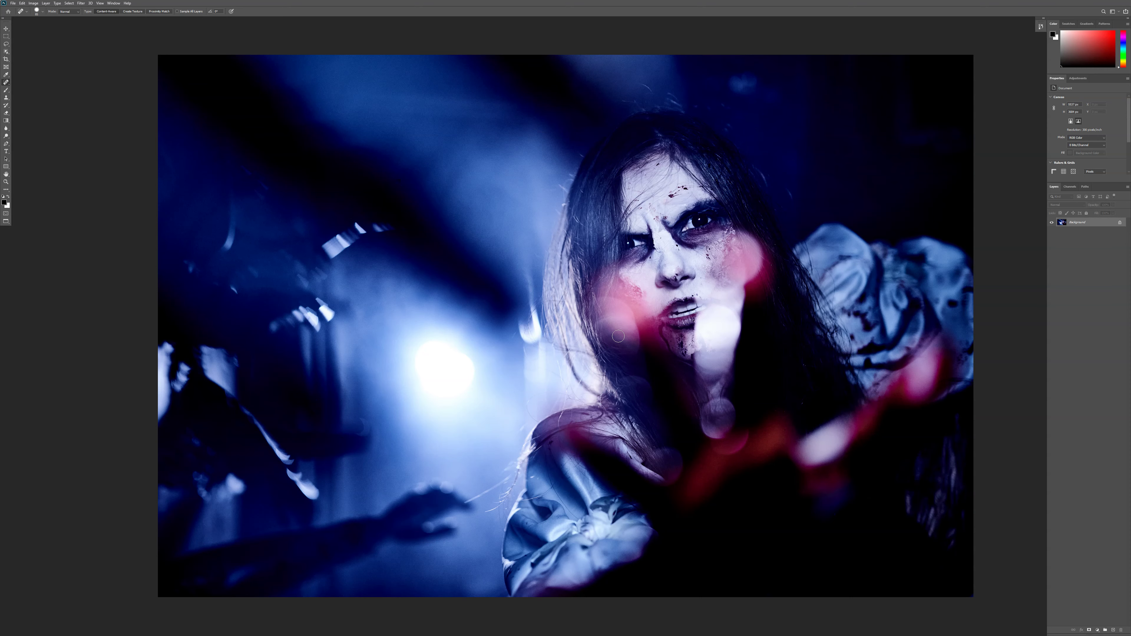
# Duplicate the background layer of the next photo and heal the specks in the dark area at its left edge
pyautogui.moveTo(709, 277); pyautogui.dragTo(737, 284)
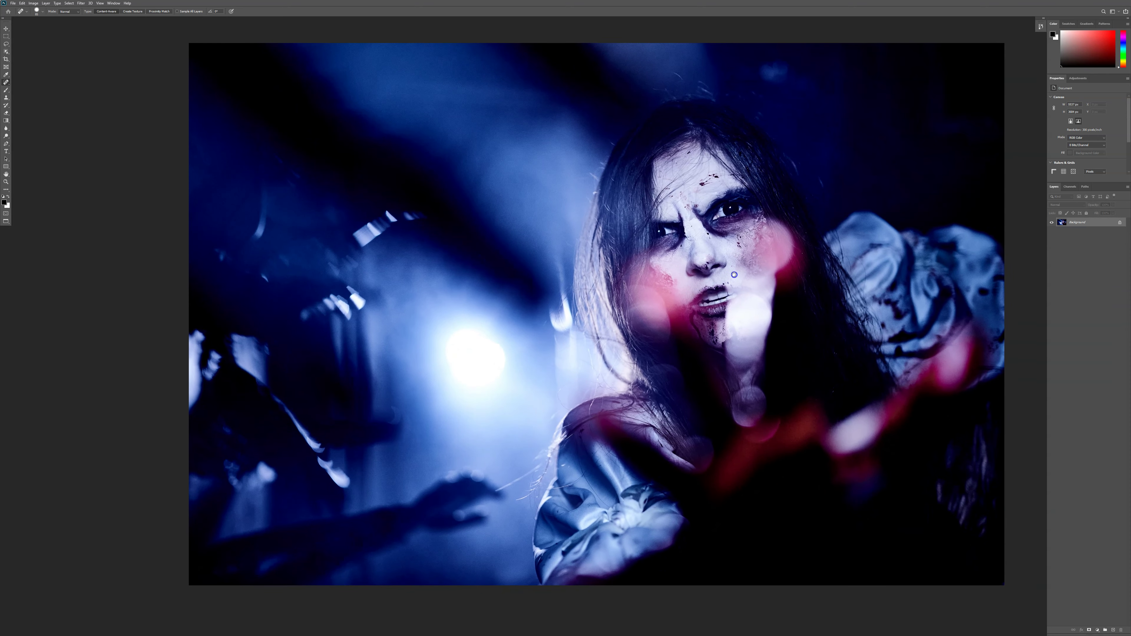
pyautogui.hotkey('ctrl', 'j')
pyautogui.moveTo(260, 274); pyautogui.dragTo(269, 283)
pyautogui.moveTo(222, 252); pyautogui.dragTo(222, 257)
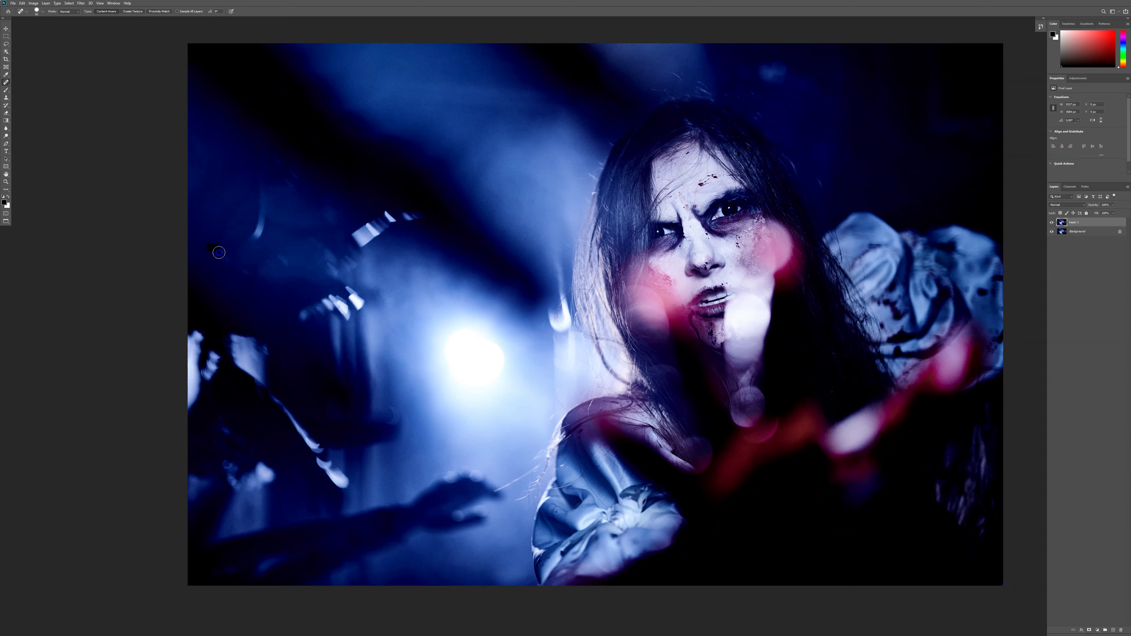
# Heal the loose hairs between the shadowy hand and the blue sleeve with the Spot Healing Brush
pyautogui.moveTo(462, 327); pyautogui.dragTo(443, 306)
pyautogui.moveTo(785, 336); pyautogui.dragTo(748, 327)
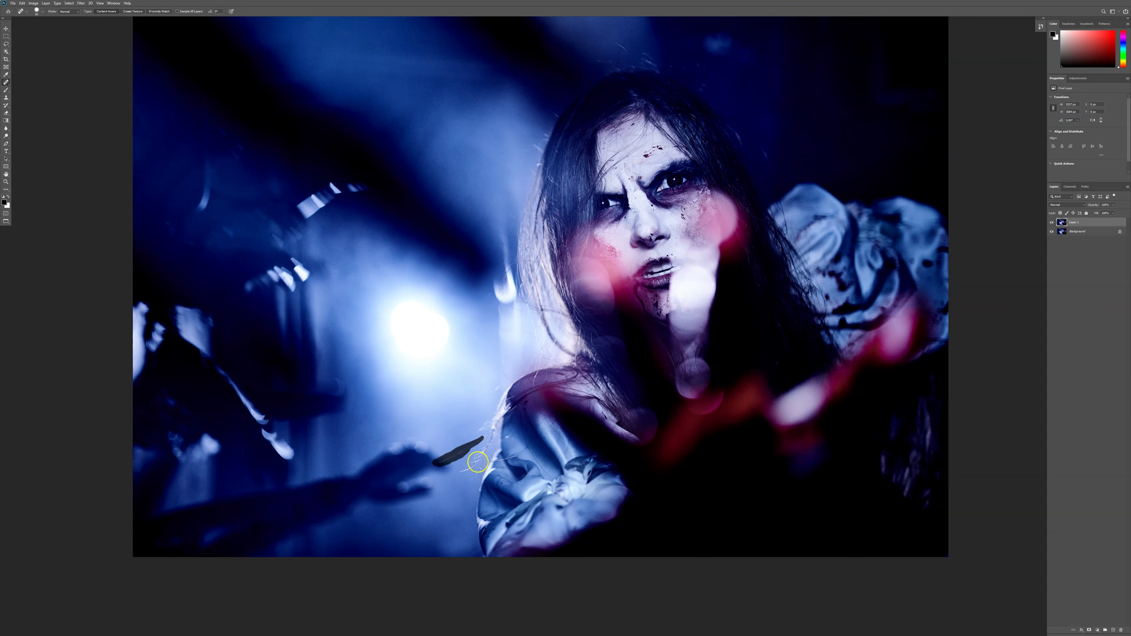
pyautogui.moveTo(447, 458)
pyautogui.mouseDown()
pyautogui.moveTo(472, 448)
pyautogui.moveTo(463, 461)
pyautogui.mouseUp()
pyautogui.moveTo(460, 467)
pyautogui.mouseDown()
pyautogui.moveTo(473, 466)
pyautogui.moveTo(485, 443)
pyautogui.mouseUp()
pyautogui.moveTo(461, 397); pyautogui.dragTo(444, 402)
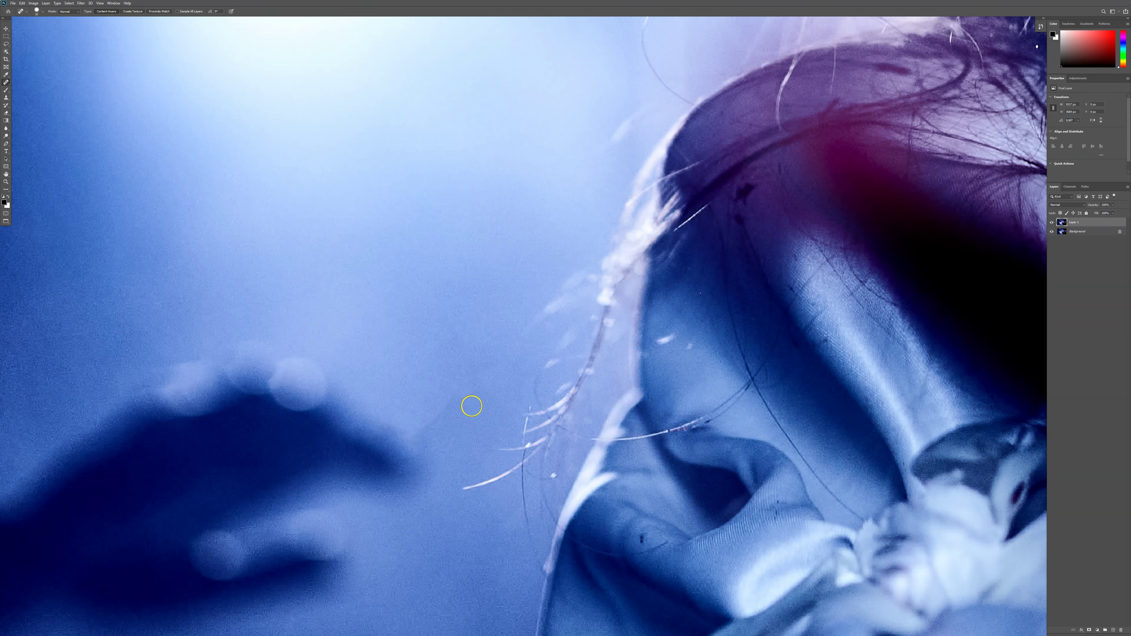
# Patch the faint streak beside the shadowy hand's fingertips with the Patch tool
pyautogui.hotkey('shift', 'j')
pyautogui.hotkey('shift', 'j')
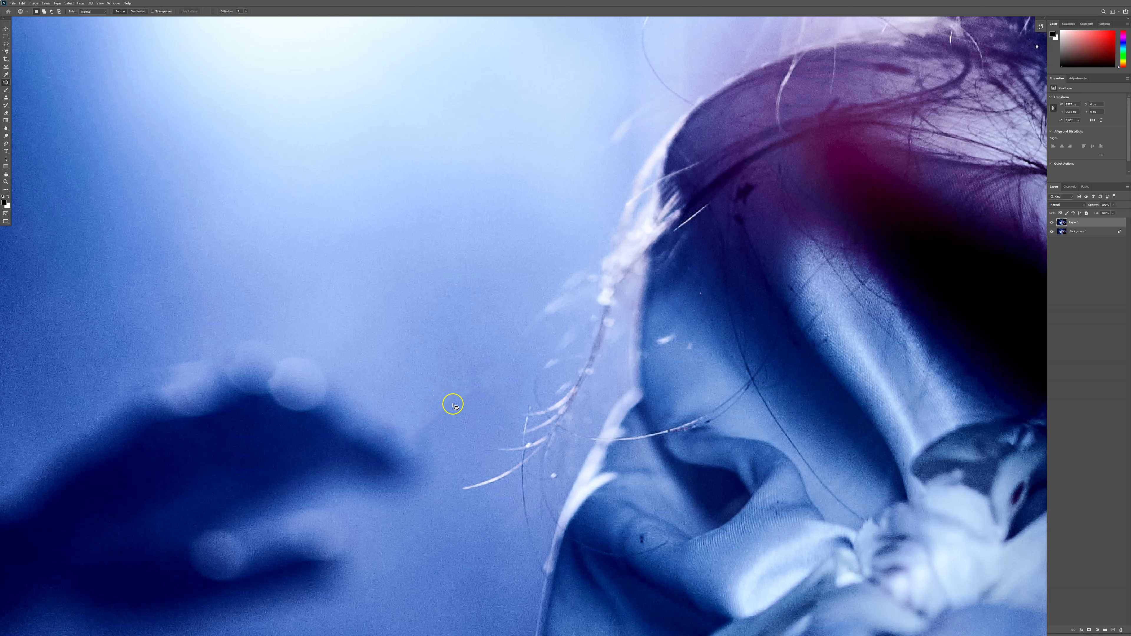
pyautogui.moveTo(435, 394)
pyautogui.mouseDown()
pyautogui.moveTo(505, 394)
pyautogui.moveTo(413, 435)
pyautogui.moveTo(429, 373)
pyautogui.mouseUp()
pyautogui.moveTo(392, 435); pyautogui.dragTo(403, 427)
pyautogui.click(371, 414)
# Patch out the long loose strand sticking out beside the blue sleeve and clear the selection
pyautogui.click(513, 463)
pyautogui.moveTo(460, 484); pyautogui.dragTo(462, 483)
pyautogui.moveTo(466, 485); pyautogui.dragTo(468, 518)
pyautogui.hotkey('ctrl', 'd')
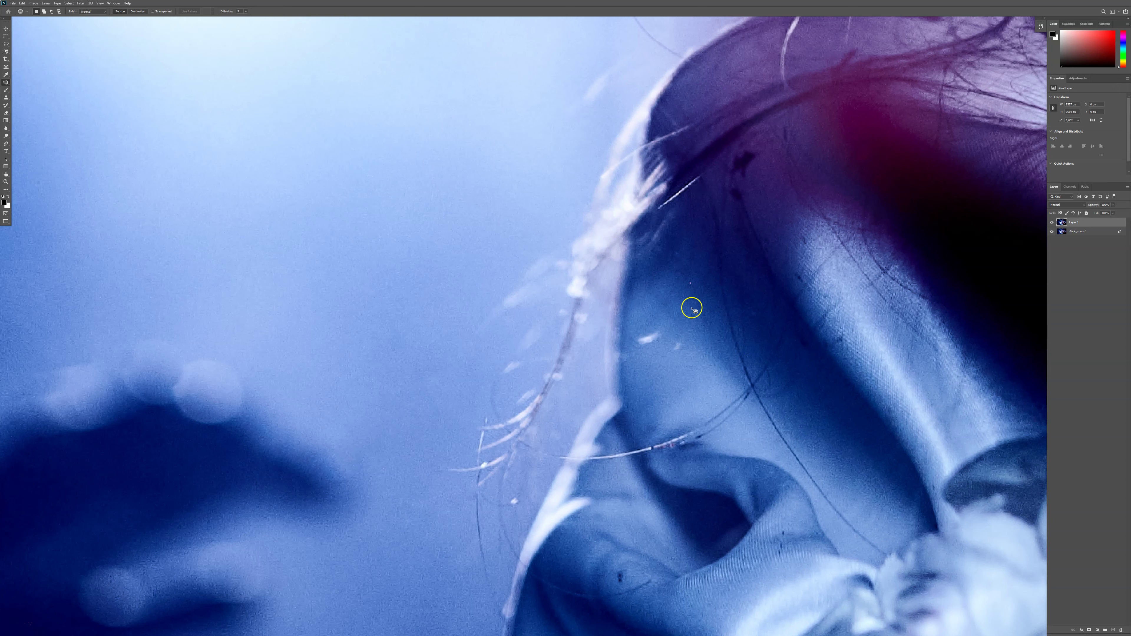
pyautogui.hotkey('ctrl', 'd')
# Patch the flyaway hairs above the woman's head with nearby clean background
pyautogui.scroll(-4, 806, 350)
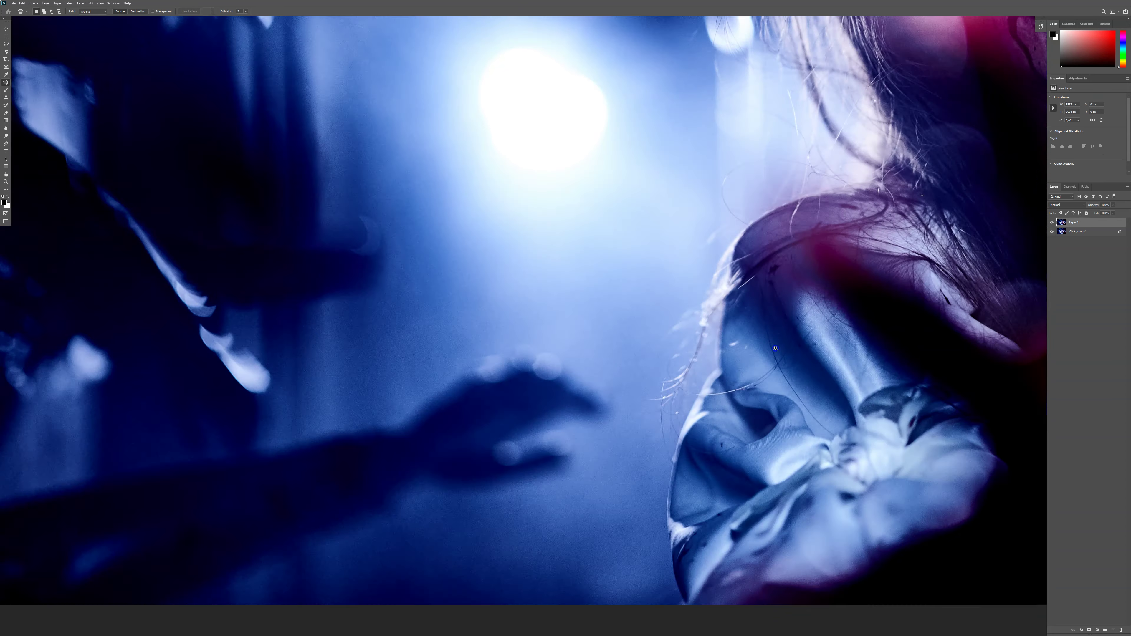
pyautogui.moveTo(773, 341); pyautogui.dragTo(535, 427)
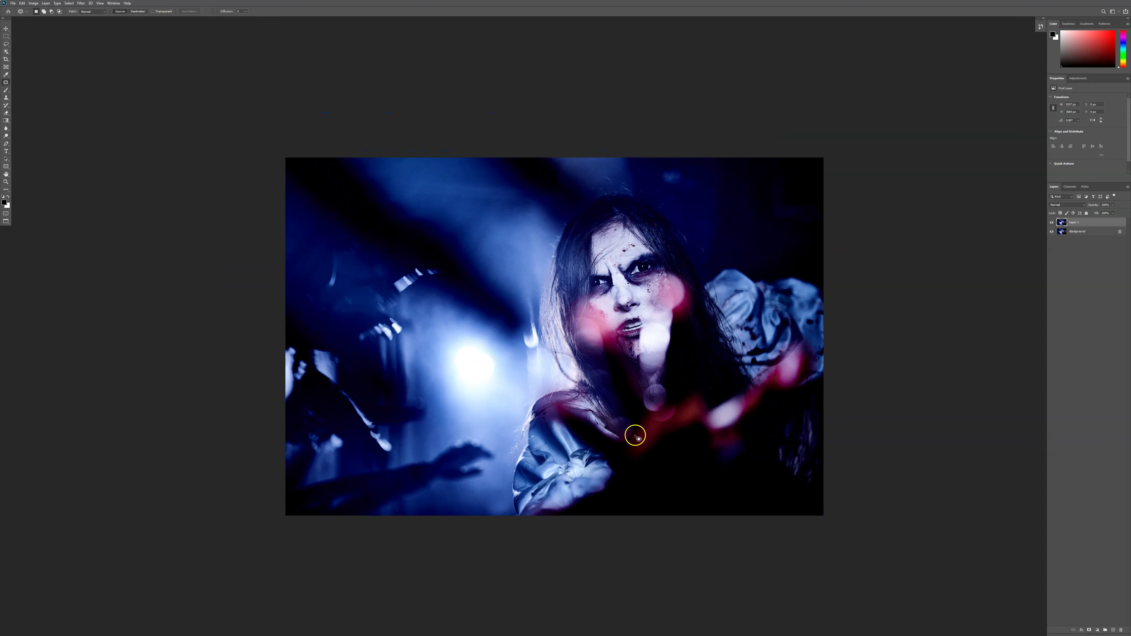
pyautogui.moveTo(604, 188)
pyautogui.mouseDown()
pyautogui.moveTo(645, 155)
pyautogui.moveTo(586, 130)
pyautogui.moveTo(650, 128)
pyautogui.moveTo(649, 163)
pyautogui.mouseUp()
pyautogui.moveTo(638, 142); pyautogui.dragTo(705, 140)
pyautogui.hotkey('ctrl', 'd')
pyautogui.moveTo(550, 199)
pyautogui.mouseDown()
pyautogui.moveTo(600, 183)
pyautogui.moveTo(547, 199)
pyautogui.mouseUp()
pyautogui.moveTo(578, 189); pyautogui.dragTo(587, 168)
pyautogui.hotkey('ctrl', 'd')
# Patch two more areas of flyaway hair farther right along the top of the head
pyautogui.moveTo(810, 210)
pyautogui.mouseDown()
pyautogui.moveTo(624, 204)
pyautogui.moveTo(557, 225)
pyautogui.moveTo(449, 175)
pyautogui.moveTo(510, 204)
pyautogui.moveTo(466, 193)
pyautogui.mouseUp()
pyautogui.moveTo(473, 194); pyautogui.dragTo(485, 172)
pyautogui.hotkey('ctrl', 'd')
pyautogui.moveTo(492, 219)
pyautogui.mouseDown()
pyautogui.moveTo(476, 191)
pyautogui.moveTo(512, 219)
pyautogui.moveTo(478, 216)
pyautogui.mouseUp()
pyautogui.moveTo(477, 211); pyautogui.dragTo(482, 182)
pyautogui.hotkey('ctrl', 'd')
# Patch the stray hairs against the dark background on the upper right side of the head
pyautogui.moveTo(730, 258); pyautogui.dragTo(816, 268)
pyautogui.moveTo(643, 223); pyautogui.dragTo(621, 234)
pyautogui.moveTo(693, 229)
pyautogui.mouseDown()
pyautogui.moveTo(771, 239)
pyautogui.moveTo(733, 243)
pyautogui.moveTo(757, 245)
pyautogui.mouseUp()
pyautogui.hotkey('ctrl', 'd')
pyautogui.hotkey('ctrl', 'd')
pyautogui.moveTo(755, 241)
pyautogui.mouseDown()
pyautogui.moveTo(770, 320)
pyautogui.moveTo(778, 293)
pyautogui.moveTo(823, 339)
pyautogui.mouseUp()
pyautogui.hotkey('ctrl', 'd')
# Patch the remaining stray hairs farther down the right side of the woman's hair
pyautogui.moveTo(923, 376); pyautogui.dragTo(709, 191)
pyautogui.moveTo(744, 347)
pyautogui.mouseDown()
pyautogui.moveTo(777, 360)
pyautogui.moveTo(757, 377)
pyautogui.mouseUp()
pyautogui.moveTo(750, 361); pyautogui.dragTo(739, 254)
pyautogui.hotkey('ctrl', 'd')
pyautogui.moveTo(668, 283); pyautogui.dragTo(685, 292)
pyautogui.moveTo(690, 268); pyautogui.dragTo(712, 242)
pyautogui.hotkey('ctrl', 'd')
# Merge the patched layer into the background
pyautogui.moveTo(677, 380); pyautogui.dragTo(835, 153)
pyautogui.moveTo(693, 309)
pyautogui.keyDown('ctrl'); pyautogui.mouseDown()
pyautogui.moveTo(652, 318)
pyautogui.moveTo(678, 322)
pyautogui.mouseUp(); pyautogui.keyUp('ctrl')
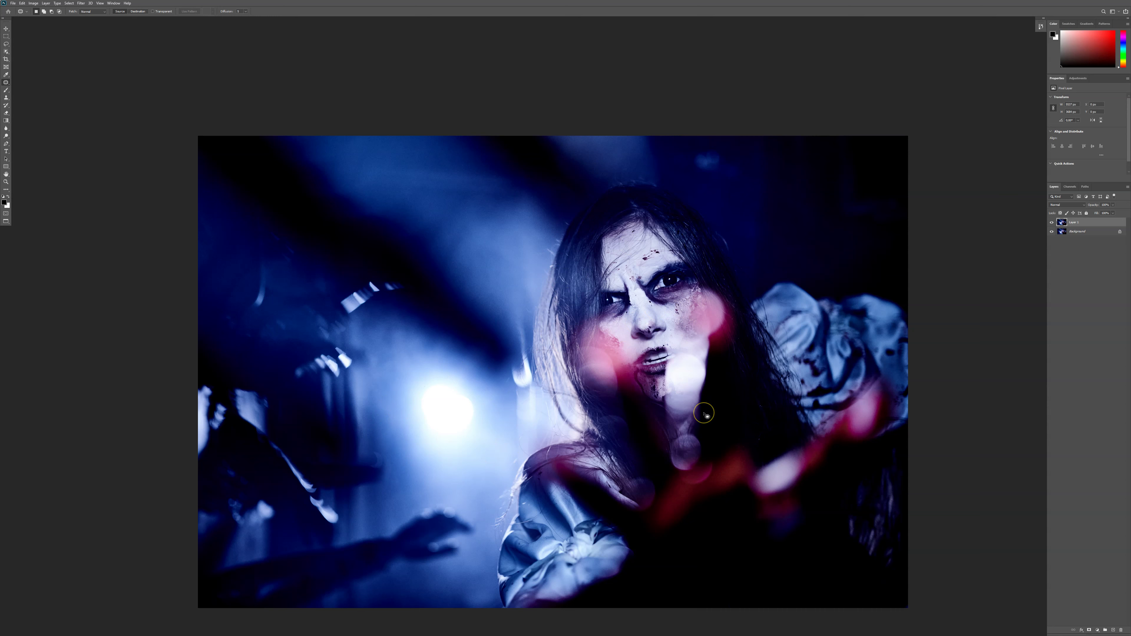
pyautogui.hotkey('ctrl', 'z')
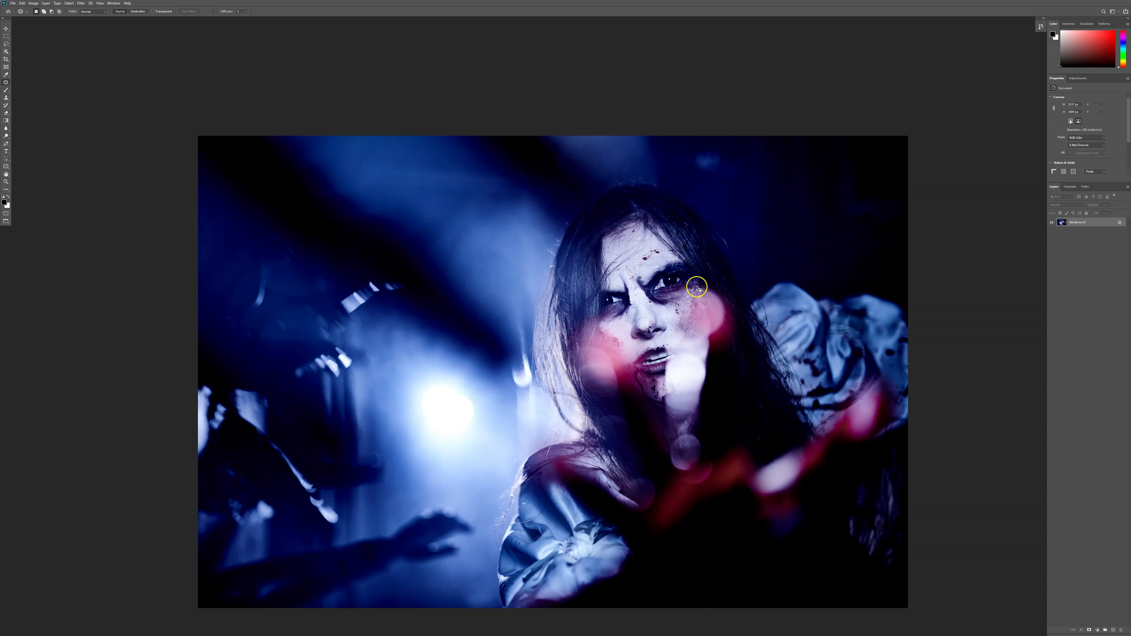
# Switch to the portrait with the flower bouquet and duplicate its background layer
pyautogui.hotkey('ctrl', 'Tab')
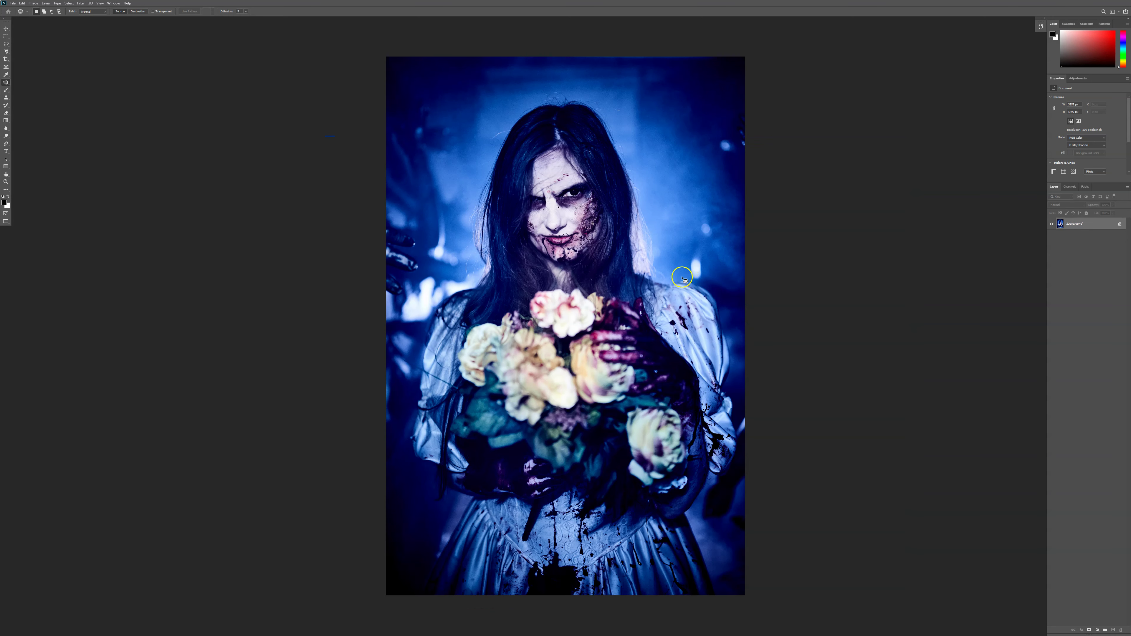
pyautogui.hotkey('ctrl', 'j')
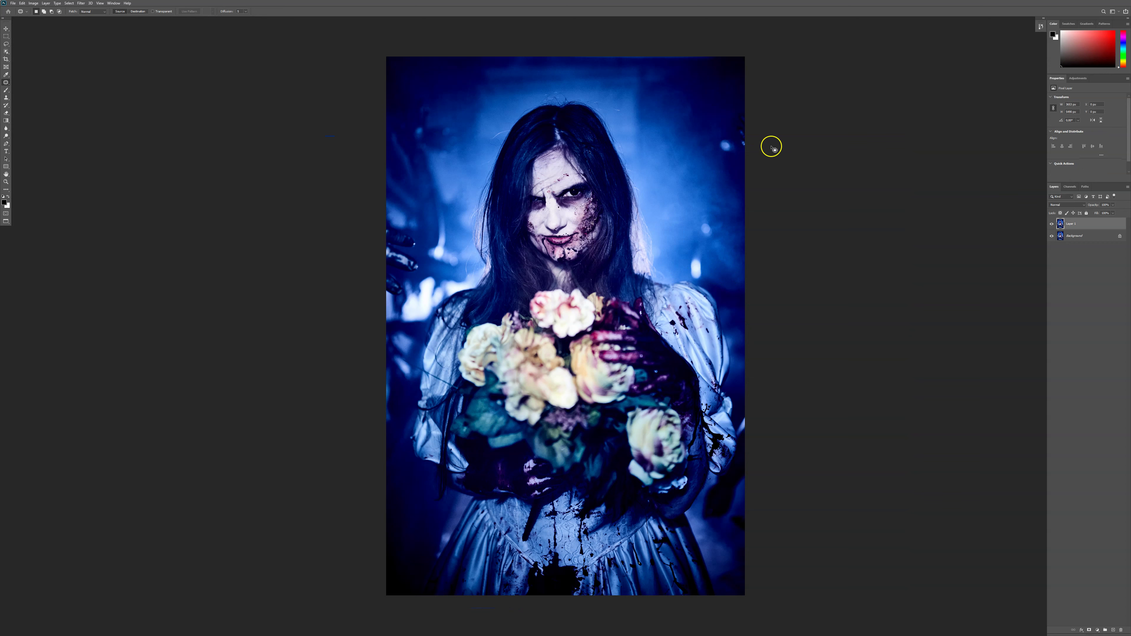
# Select the bright spot in the background near the photo's right edge and fill it
pyautogui.moveTo(728, 137); pyautogui.dragTo(732, 166)
pyautogui.click(762, 151)
pyautogui.hotkey('shift', 'F5')
pyautogui.press('Return')
pyautogui.click(823, 231)
# Patch the stray hairs standing out against the blue background on the left side of the head
pyautogui.moveTo(655, 132); pyautogui.dragTo(687, 172)
pyautogui.moveTo(513, 187); pyautogui.dragTo(541, 190)
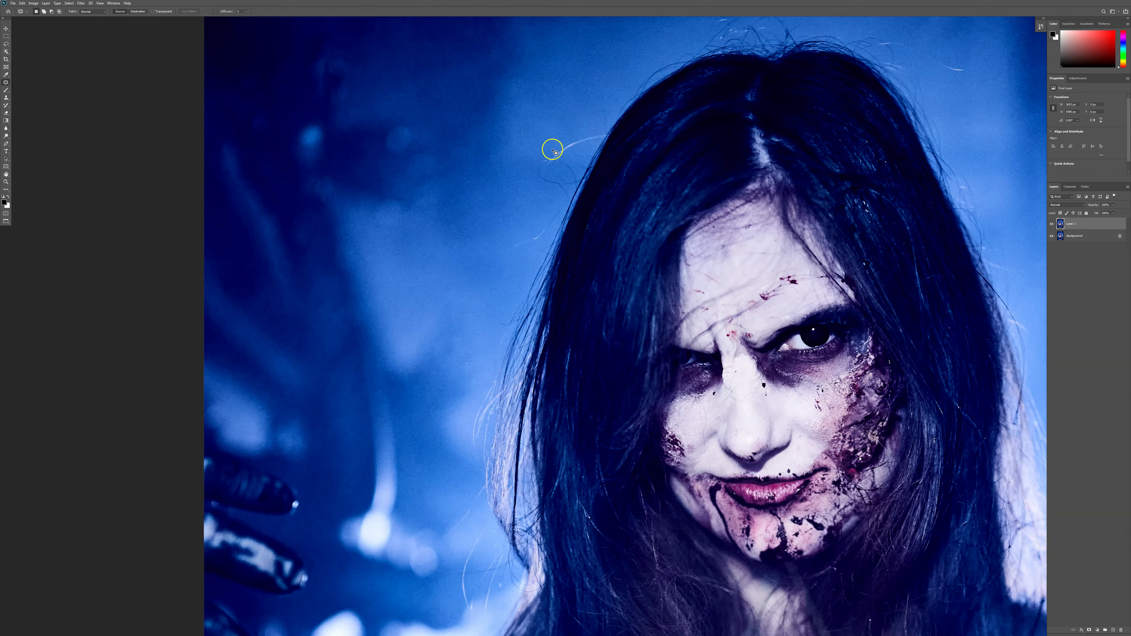
pyautogui.moveTo(547, 167)
pyautogui.mouseDown()
pyautogui.moveTo(557, 151)
pyautogui.moveTo(563, 209)
pyautogui.mouseUp()
pyautogui.click(691, 181)
pyautogui.moveTo(553, 156); pyautogui.dragTo(548, 170)
pyautogui.moveTo(547, 219); pyautogui.dragTo(510, 242)
pyautogui.hotkey('ctrl', 'd')
# Select the stray hairs above the upper right of the head, fill them, and patch the neighbouring strands
pyautogui.moveTo(873, 119); pyautogui.dragTo(761, 234)
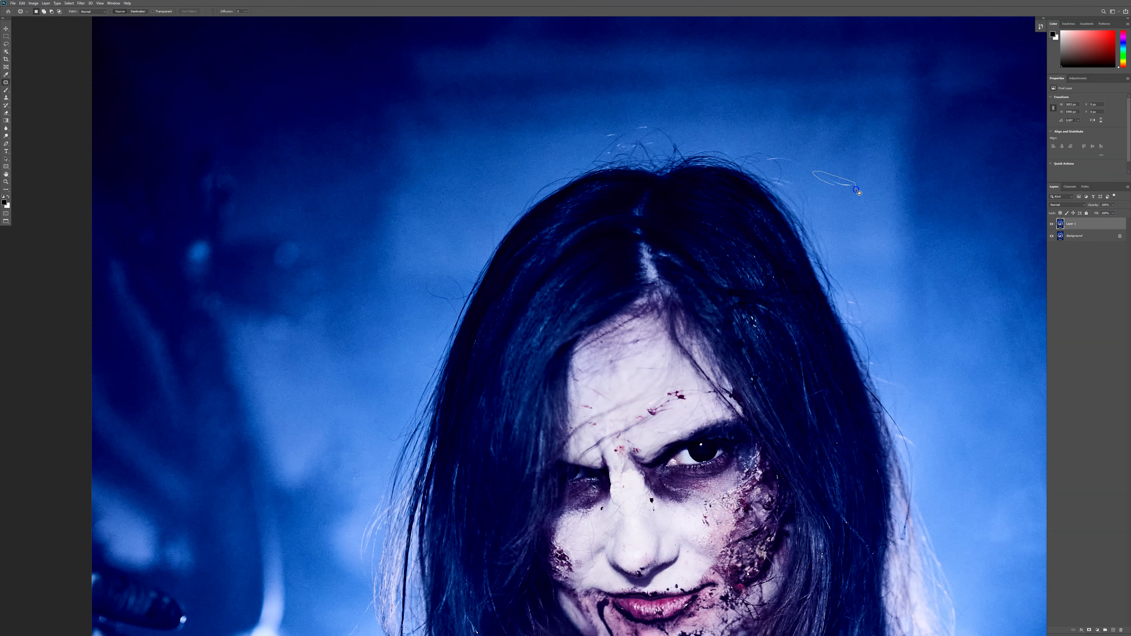
pyautogui.moveTo(851, 203); pyautogui.dragTo(774, 167)
pyautogui.moveTo(764, 160); pyautogui.dragTo(766, 160)
pyautogui.hotkey('shift', 'F5')
pyautogui.press('Return')
pyautogui.hotkey('ctrl', 'd')
pyautogui.moveTo(639, 124); pyautogui.dragTo(776, 287)
pyautogui.moveTo(765, 351); pyautogui.dragTo(709, 249)
pyautogui.scroll(-2, 756, 274)
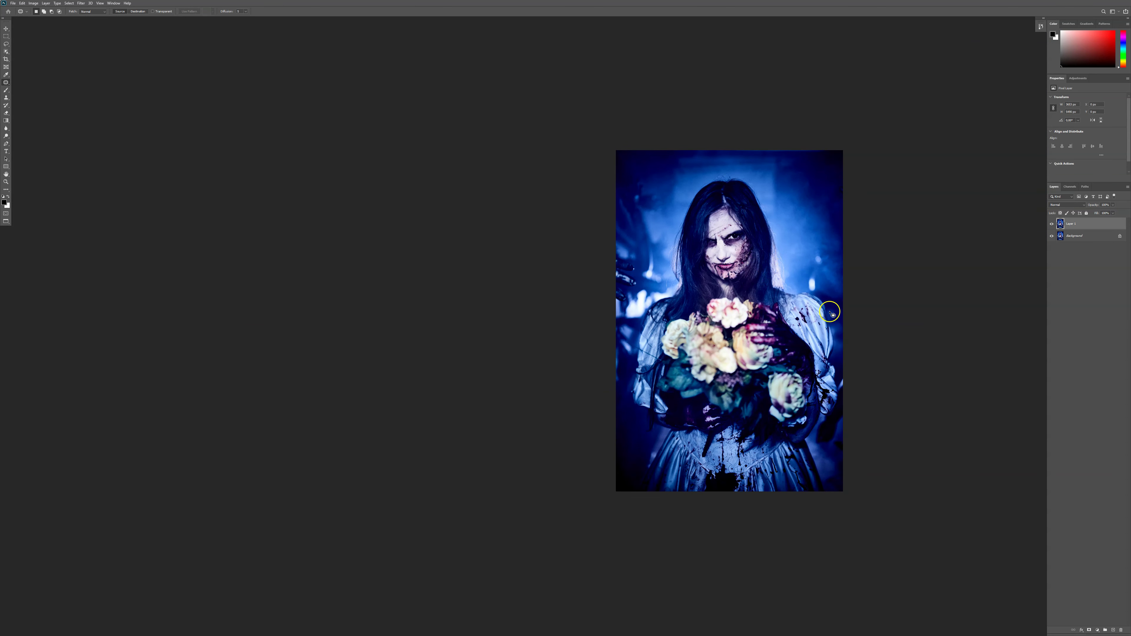
# Use the Clone Stamp to clean up the distraction at the photo's left edge beside the blurred hand
pyautogui.moveTo(663, 436); pyautogui.dragTo(525, 441)
pyautogui.moveTo(483, 280); pyautogui.dragTo(490, 257)
pyautogui.press('s')
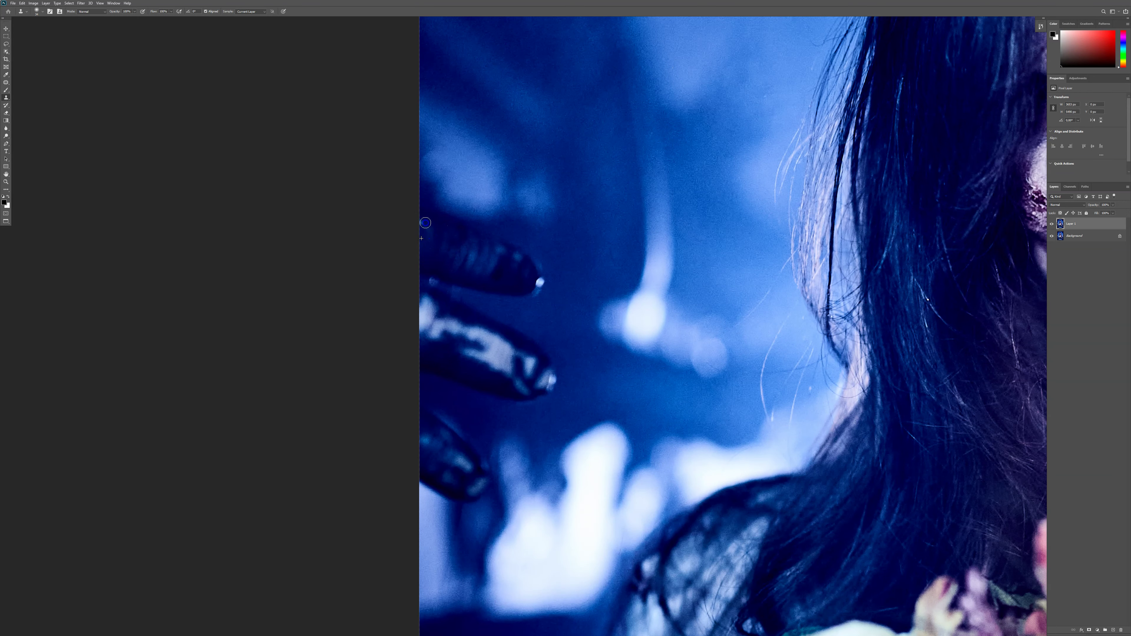
pyautogui.moveTo(739, 313); pyautogui.dragTo(659, 312)
pyautogui.moveTo(898, 309); pyautogui.dragTo(691, 323)
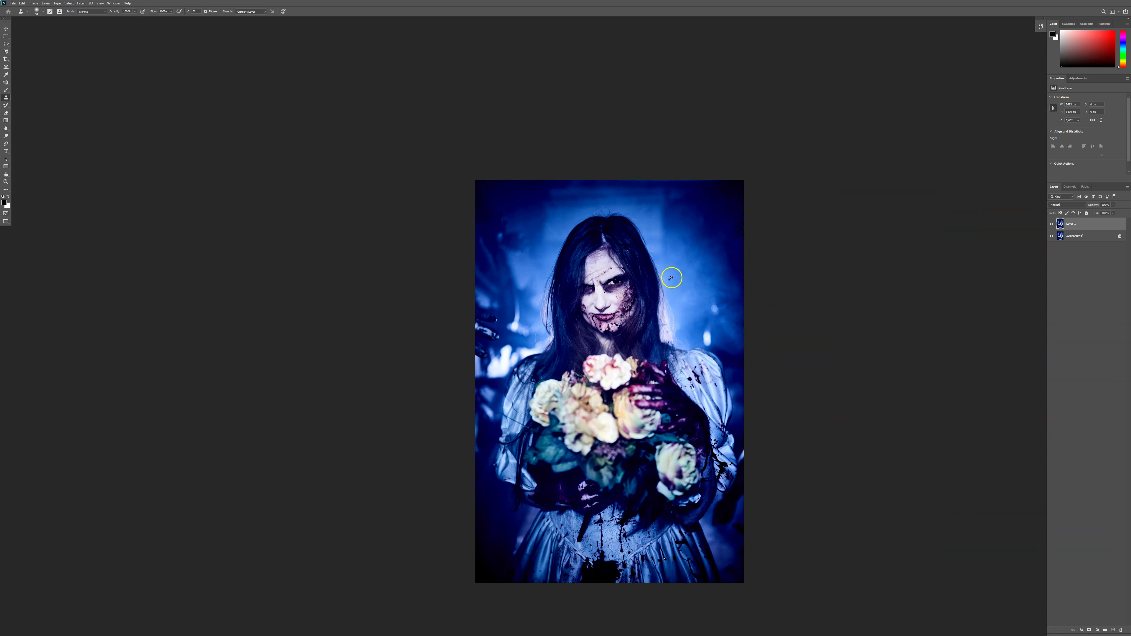
# Create a new Soft Light layer filled with 50% gray above the retouched layer
pyautogui.hotkey('ctrl', 'shift', 'n')
pyautogui.click(535, 221)
pyautogui.click(545, 212)
pyautogui.click(539, 212)
pyautogui.click(538, 211)
pyautogui.click(537, 221)
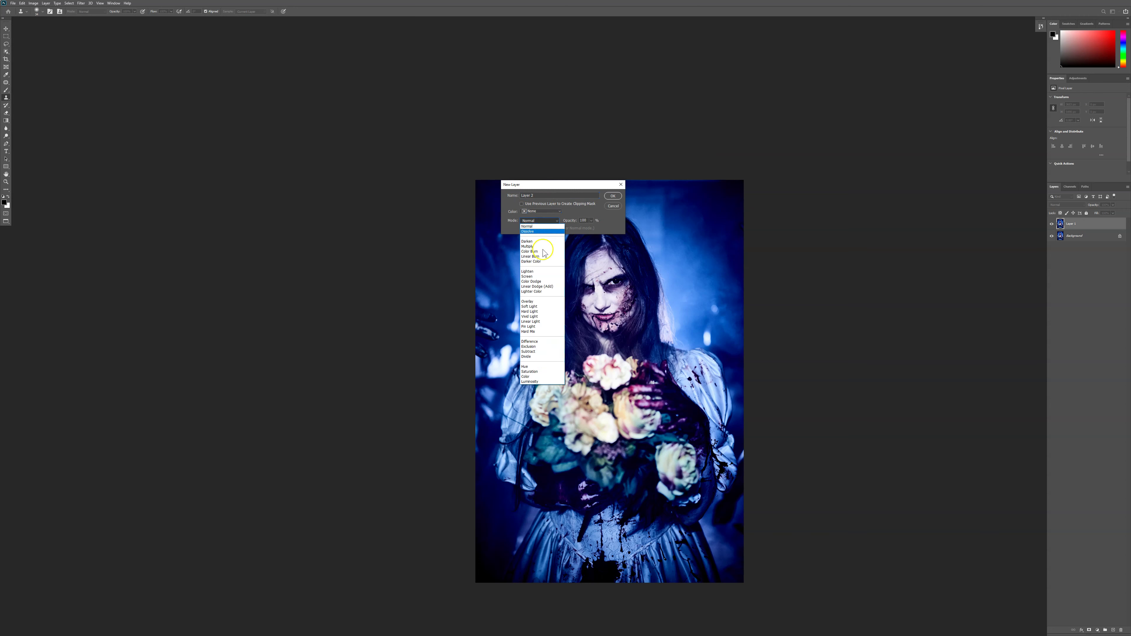
pyautogui.click(533, 307)
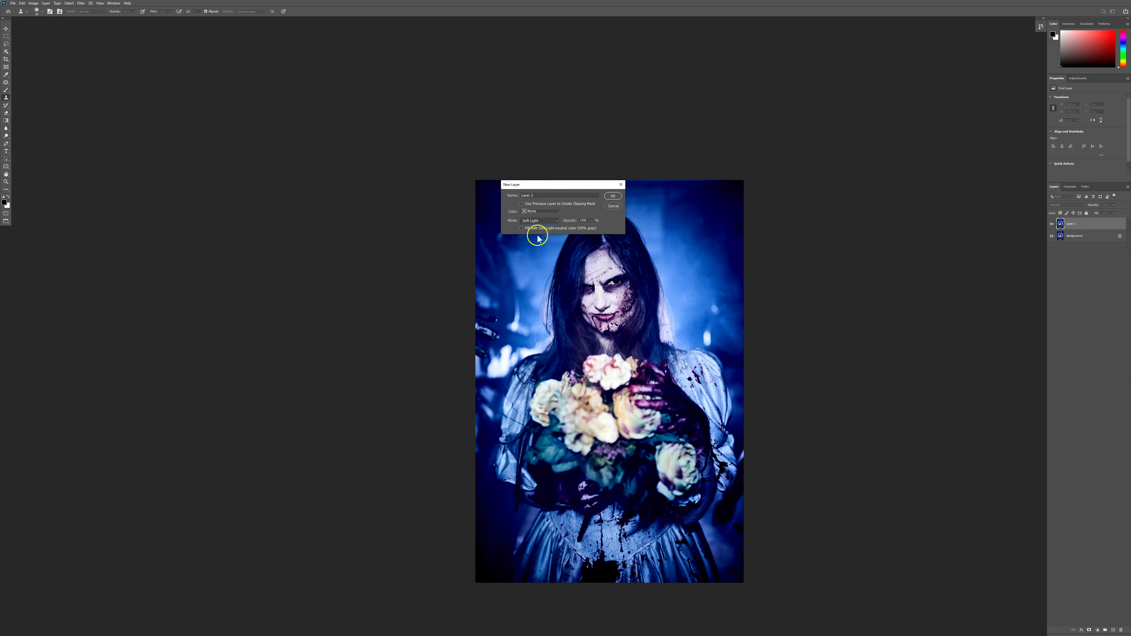
pyautogui.click(613, 196)
# Burn the bouquet, hair, lower dress and background areas on the gray Soft Light layer
pyautogui.press('o')
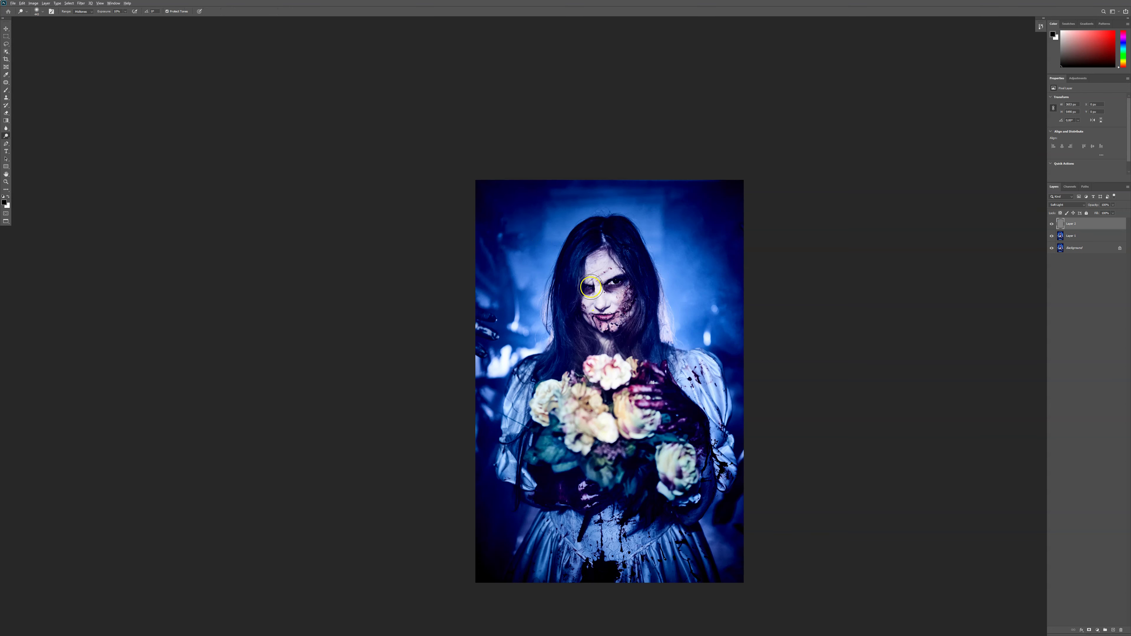
pyautogui.moveTo(550, 439)
pyautogui.mouseDown()
pyautogui.moveTo(554, 468)
pyautogui.moveTo(545, 438)
pyautogui.mouseUp()
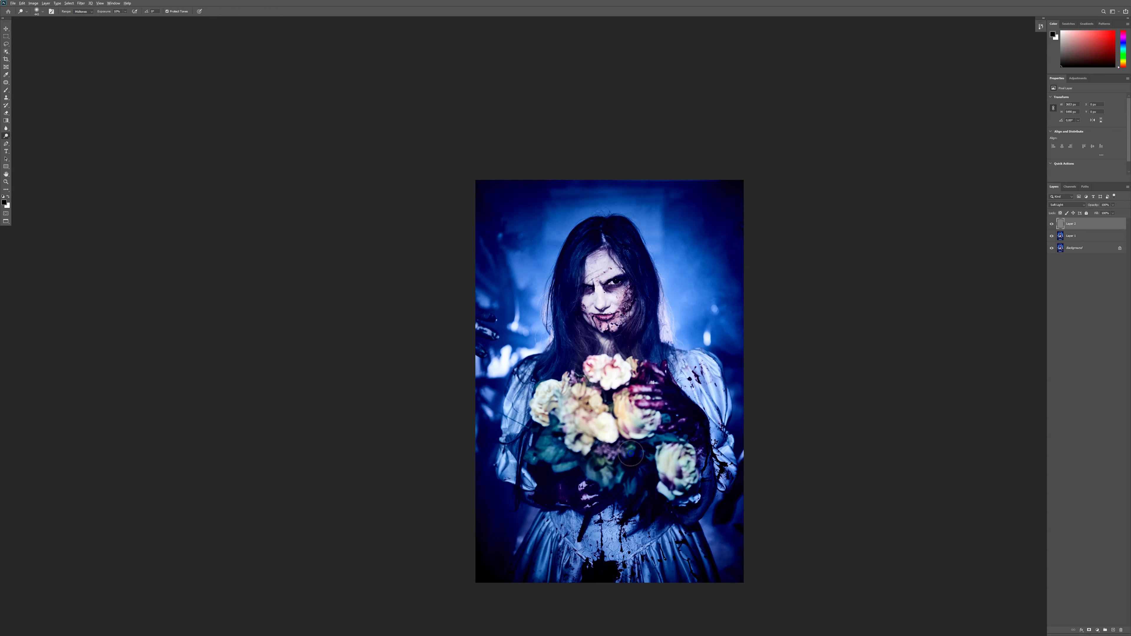
pyautogui.moveTo(669, 475); pyautogui.dragTo(666, 479)
pyautogui.moveTo(583, 413)
pyautogui.mouseDown()
pyautogui.moveTo(575, 400)
pyautogui.moveTo(565, 412)
pyautogui.mouseUp()
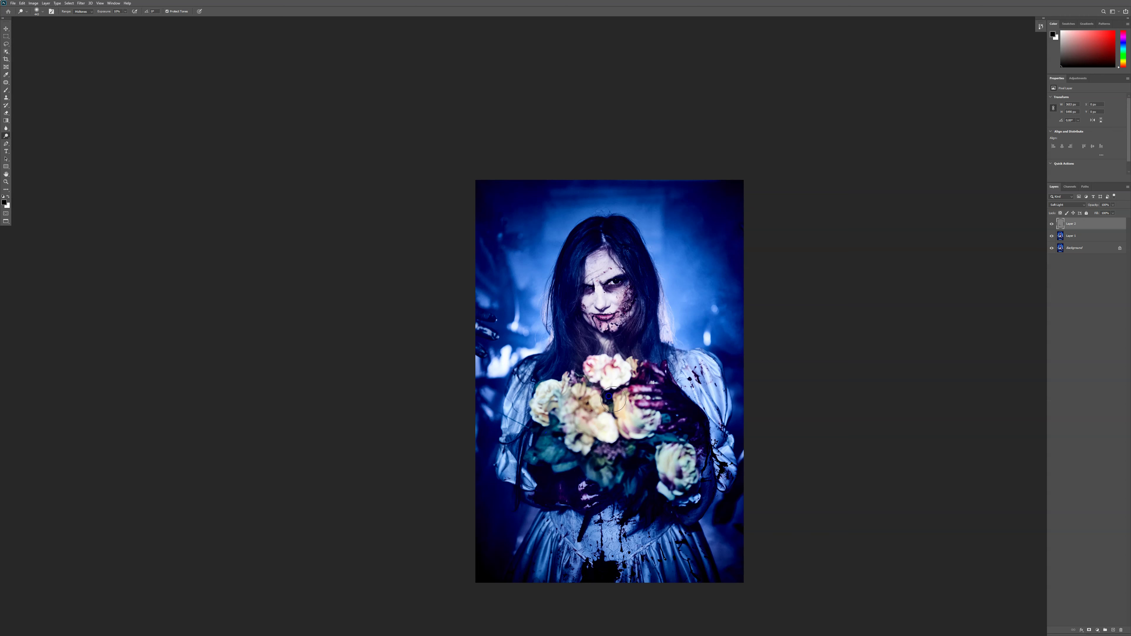
pyautogui.moveTo(602, 369)
pyautogui.mouseDown()
pyautogui.moveTo(589, 365)
pyautogui.moveTo(624, 372)
pyautogui.moveTo(624, 410)
pyautogui.mouseUp()
pyautogui.click(615, 245)
pyautogui.moveTo(615, 245)
pyautogui.mouseDown()
pyautogui.moveTo(559, 309)
pyautogui.moveTo(563, 344)
pyautogui.moveTo(653, 316)
pyautogui.mouseUp()
pyautogui.keyDown('alt'); pyautogui.rightClick(610, 544); pyautogui.keyUp('alt')
pyautogui.moveTo(613, 541)
pyautogui.mouseDown()
pyautogui.moveTo(581, 535)
pyautogui.moveTo(616, 534)
pyautogui.moveTo(548, 557)
pyautogui.moveTo(573, 533)
pyautogui.moveTo(597, 550)
pyautogui.moveTo(708, 533)
pyautogui.moveTo(555, 550)
pyautogui.moveTo(570, 500)
pyautogui.moveTo(597, 484)
pyautogui.moveTo(572, 479)
pyautogui.moveTo(490, 365)
pyautogui.moveTo(509, 245)
pyautogui.mouseUp()
pyautogui.moveTo(534, 323)
pyautogui.mouseDown()
pyautogui.moveTo(521, 254)
pyautogui.moveTo(525, 288)
pyautogui.mouseUp()
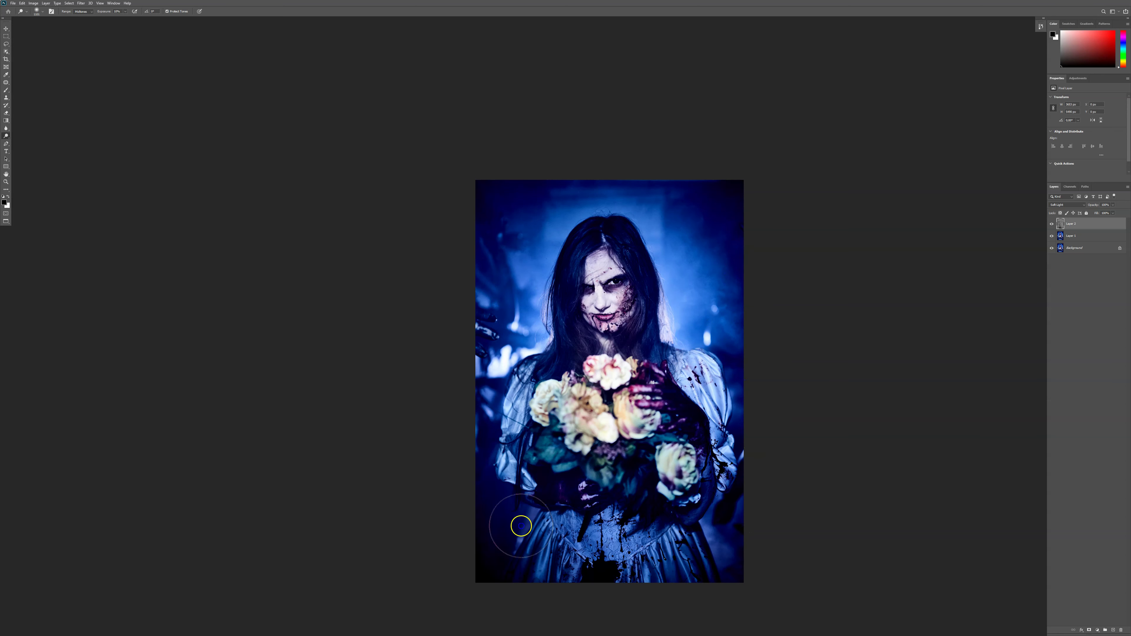
# Compare the photo with and without the burn layer, and examine that layer on its own
pyautogui.click(1052, 224)
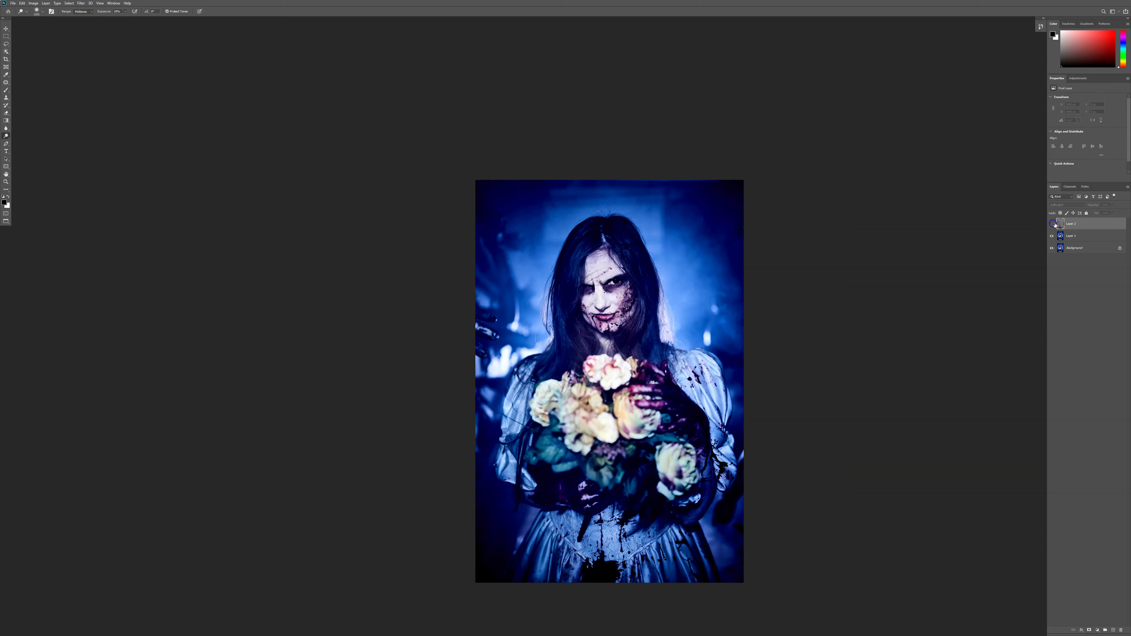
pyautogui.click(1054, 224)
pyautogui.click(1055, 223)
pyautogui.click(1052, 224)
pyautogui.click(1052, 225)
pyautogui.click(1052, 225)
pyautogui.click(1052, 226)
pyautogui.click(1052, 226)
pyautogui.click(1051, 227)
pyautogui.click(1051, 227)
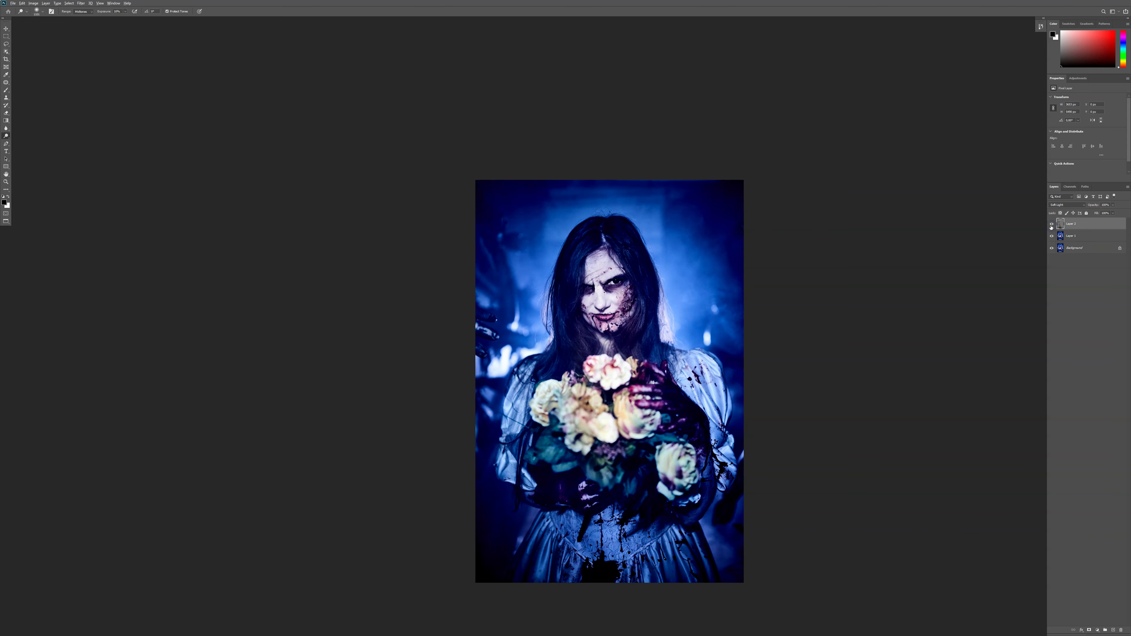
pyautogui.hotkey('ctrl', '0')
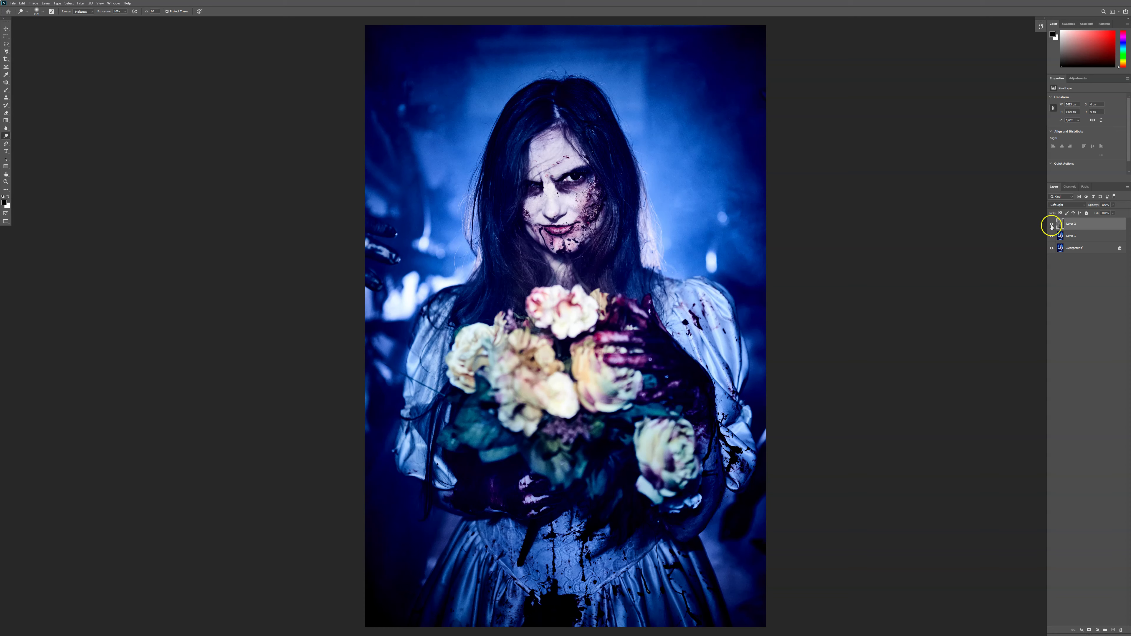
pyautogui.keyDown('alt'); pyautogui.click(1051, 226); pyautogui.keyUp('alt')
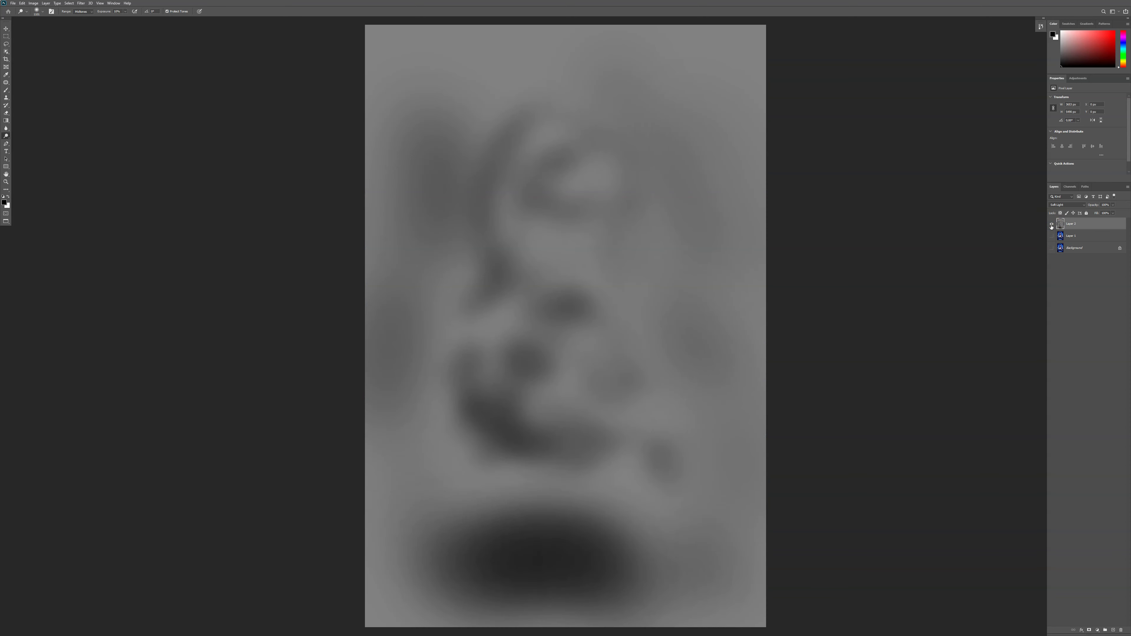
pyautogui.keyDown('alt'); pyautogui.click(1052, 226); pyautogui.keyUp('alt')
pyautogui.click(1052, 224)
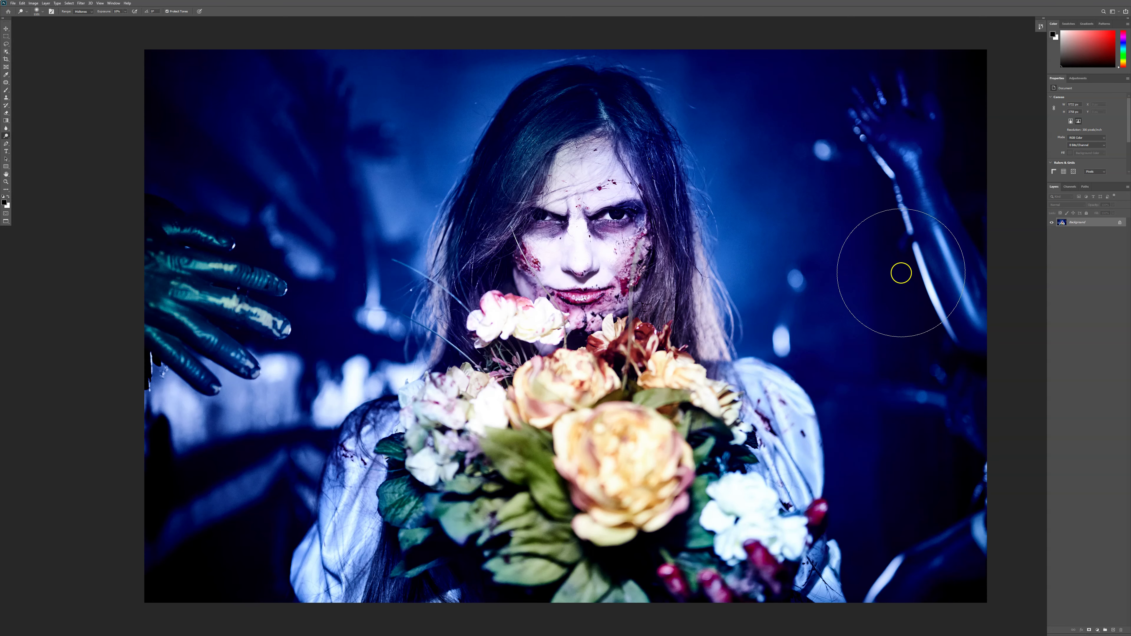
# Duplicate the background layer of the wide bouquet portrait and spot-heal the marks around the woman's head
pyautogui.moveTo(696, 291); pyautogui.dragTo(683, 301)
pyautogui.press('j')
pyautogui.hotkey('ctrl', 'j')
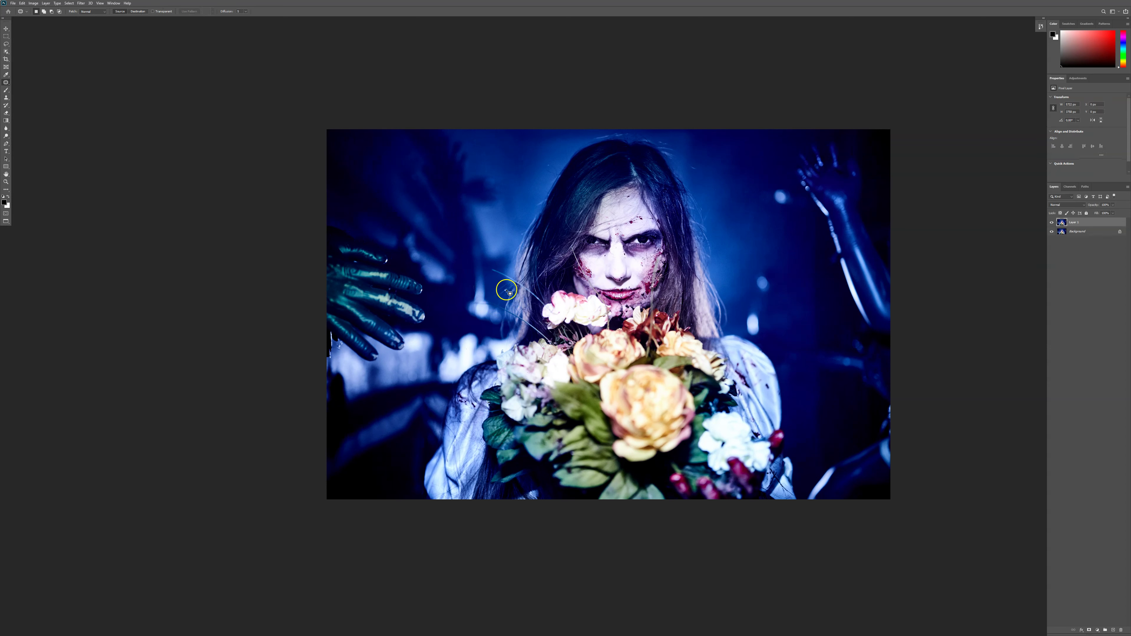
pyautogui.hotkey('shift', 'j')
pyautogui.hotkey('shift', 'j')
pyautogui.hotkey('shift', 'j')
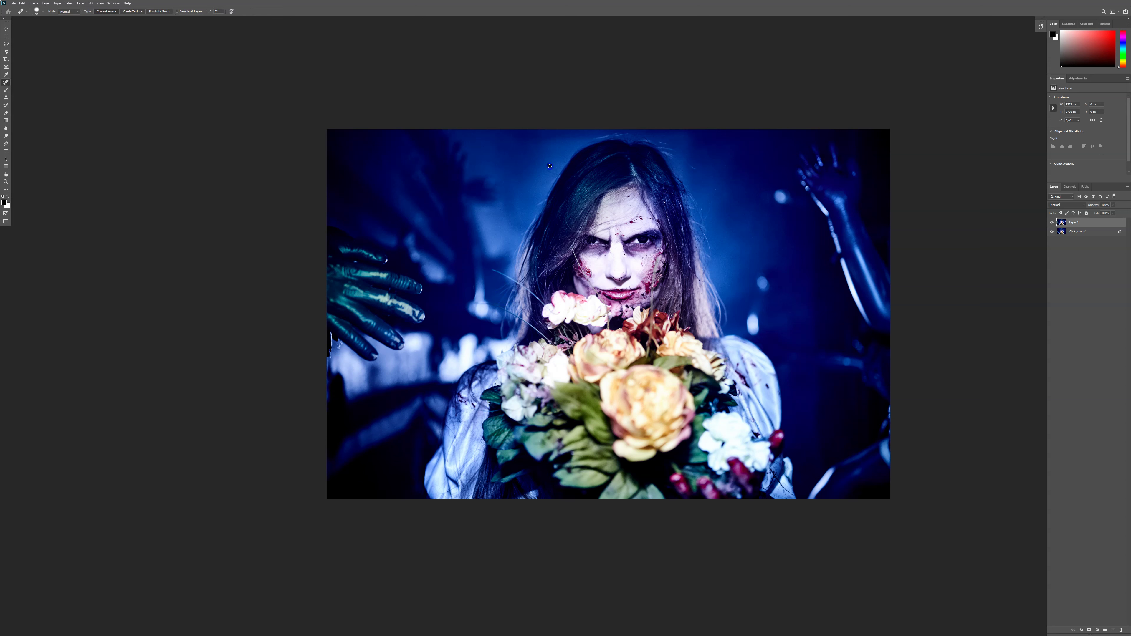
pyautogui.click(689, 168)
pyautogui.click(695, 139)
pyautogui.moveTo(618, 134); pyautogui.dragTo(633, 137)
# Clone out the bright distractions along the photo's right edge near the blurred arms
pyautogui.moveTo(820, 322); pyautogui.dragTo(782, 294)
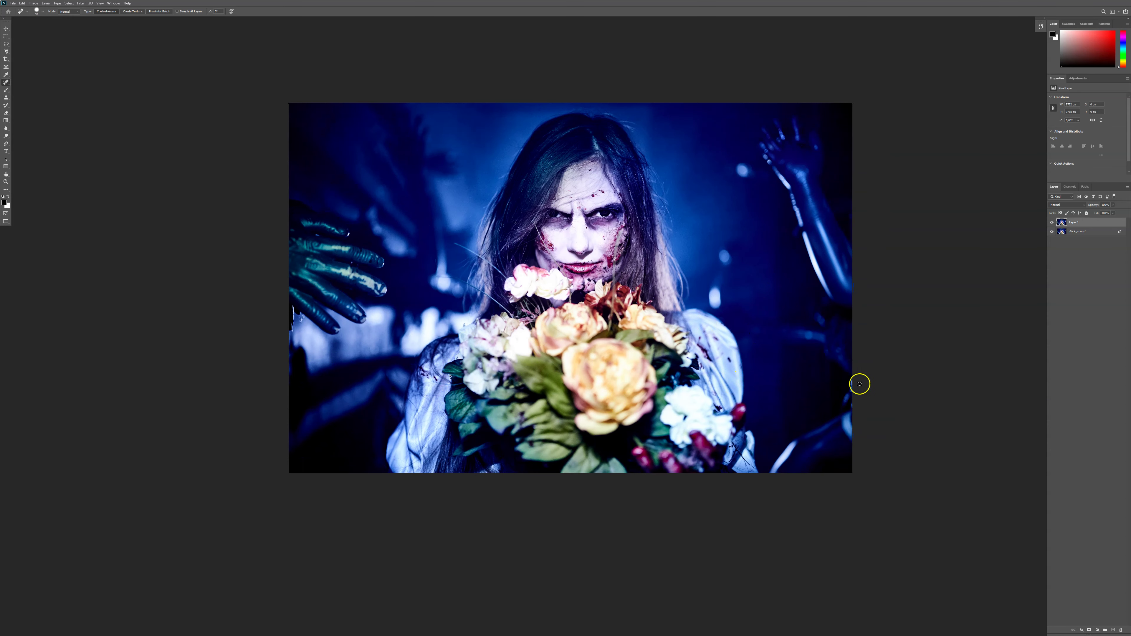
pyautogui.moveTo(838, 399)
pyautogui.mouseDown()
pyautogui.moveTo(793, 379)
pyautogui.moveTo(728, 389)
pyautogui.mouseUp()
pyautogui.scroll(5, 791, 394)
pyautogui.press('s')
pyautogui.keyDown('alt'); pyautogui.click(747, 288); pyautogui.keyUp('alt')
pyautogui.moveTo(762, 299)
pyautogui.mouseDown()
pyautogui.moveTo(763, 335)
pyautogui.moveTo(738, 358)
pyautogui.moveTo(742, 372)
pyautogui.moveTo(768, 376)
pyautogui.moveTo(746, 380)
pyautogui.mouseUp()
pyautogui.keyDown('alt'); pyautogui.click(710, 429); pyautogui.keyUp('alt')
pyautogui.moveTo(730, 418)
pyautogui.mouseDown()
pyautogui.moveTo(739, 404)
pyautogui.moveTo(772, 405)
pyautogui.moveTo(740, 432)
pyautogui.moveTo(761, 469)
pyautogui.moveTo(758, 414)
pyautogui.moveTo(733, 423)
pyautogui.moveTo(764, 402)
pyautogui.mouseUp()
pyautogui.keyDown('alt'); pyautogui.click(713, 433); pyautogui.keyUp('alt')
pyautogui.keyDown('alt'); pyautogui.click(719, 421); pyautogui.keyUp('alt')
pyautogui.keyDown('alt'); pyautogui.click(725, 413); pyautogui.keyUp('alt')
pyautogui.click(738, 412)
pyautogui.moveTo(766, 440); pyautogui.dragTo(741, 447)
pyautogui.moveTo(594, 409); pyautogui.dragTo(794, 474)
pyautogui.scroll(-4, 743, 351)
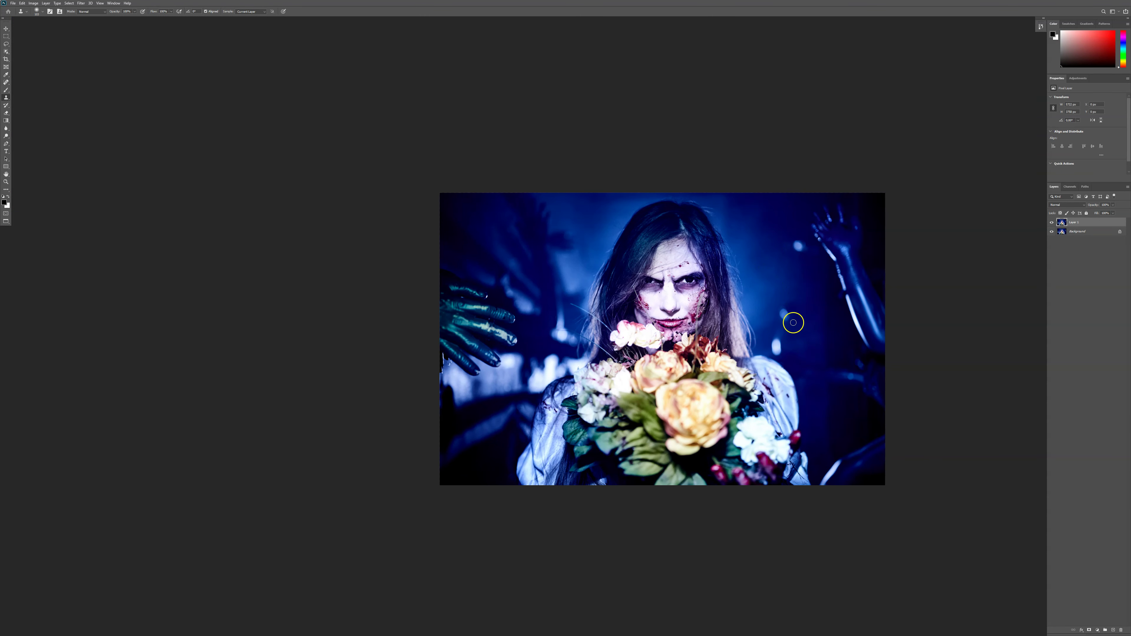
# Duplicate the retouched layer and patch the blurred light spots in the background beside the raised arm
pyautogui.hotkey('ctrl', 'j')
pyautogui.press('j')
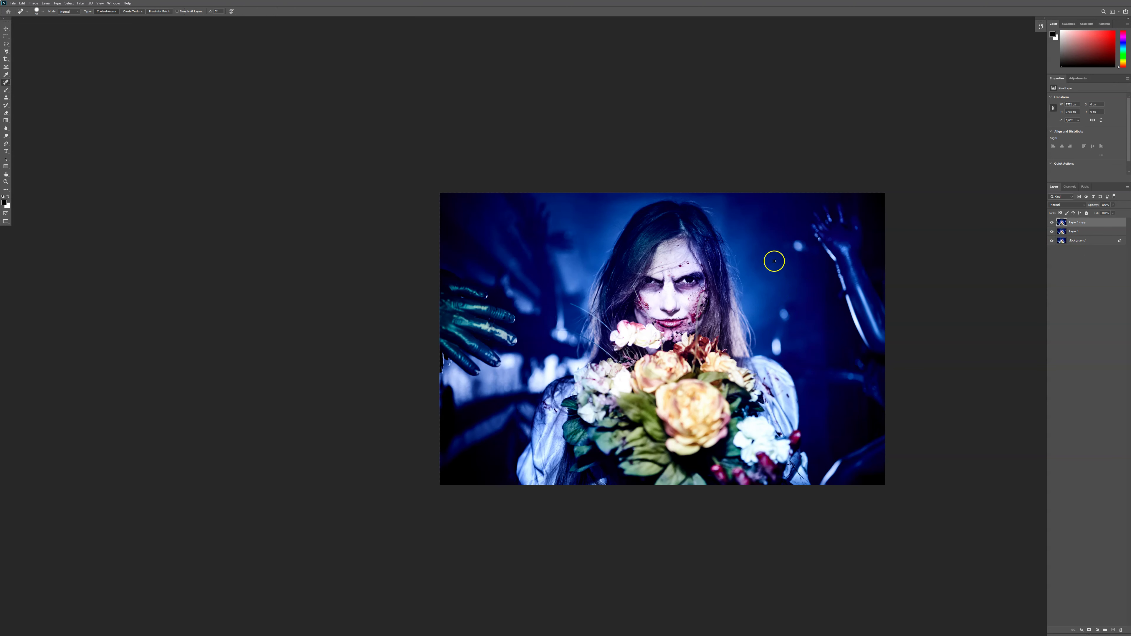
pyautogui.hotkey('shift', 'j')
pyautogui.hotkey('shift', 'j')
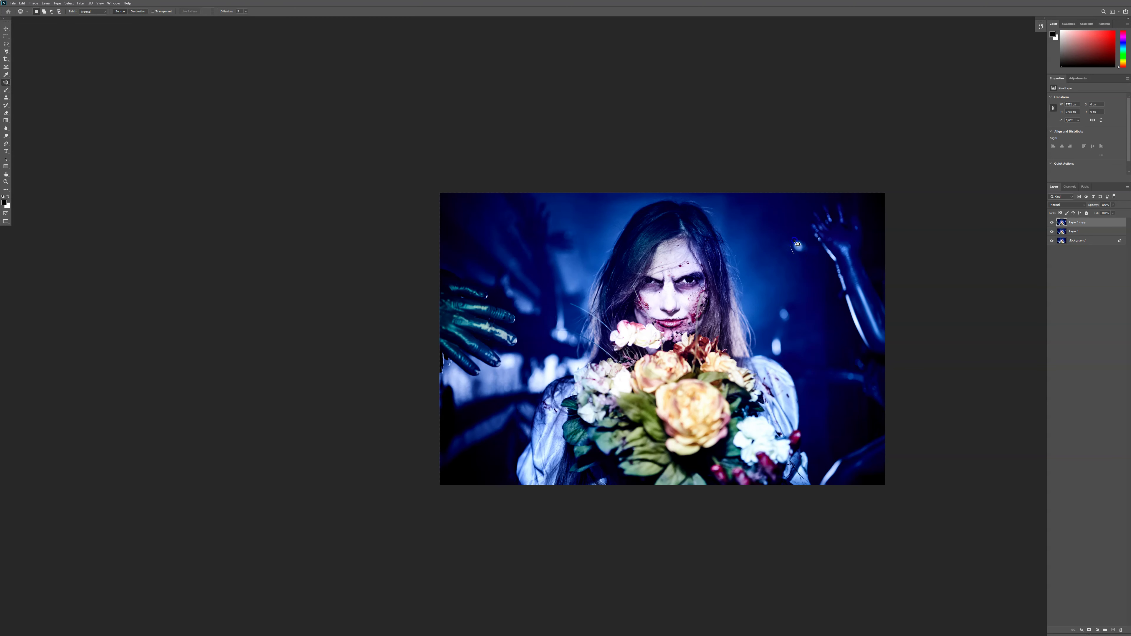
pyautogui.moveTo(804, 255); pyautogui.dragTo(796, 255)
pyautogui.moveTo(798, 250); pyautogui.dragTo(807, 268)
pyautogui.moveTo(791, 323)
pyautogui.mouseDown()
pyautogui.moveTo(781, 361)
pyautogui.moveTo(769, 356)
pyautogui.moveTo(768, 336)
pyautogui.moveTo(785, 356)
pyautogui.mouseUp()
pyautogui.click(785, 353)
pyautogui.moveTo(778, 348); pyautogui.dragTo(784, 325)
pyautogui.click(830, 340)
# Compare the photo with and without the patched light spots, and lower the patched layer's opacity
pyautogui.click(1052, 223)
pyautogui.click(1052, 222)
pyautogui.click(1052, 223)
pyautogui.click(1053, 223)
pyautogui.click(1052, 223)
pyautogui.click(1052, 223)
pyautogui.click(1053, 223)
pyautogui.click(1052, 223)
pyautogui.moveTo(1096, 205); pyautogui.dragTo(1089, 205)
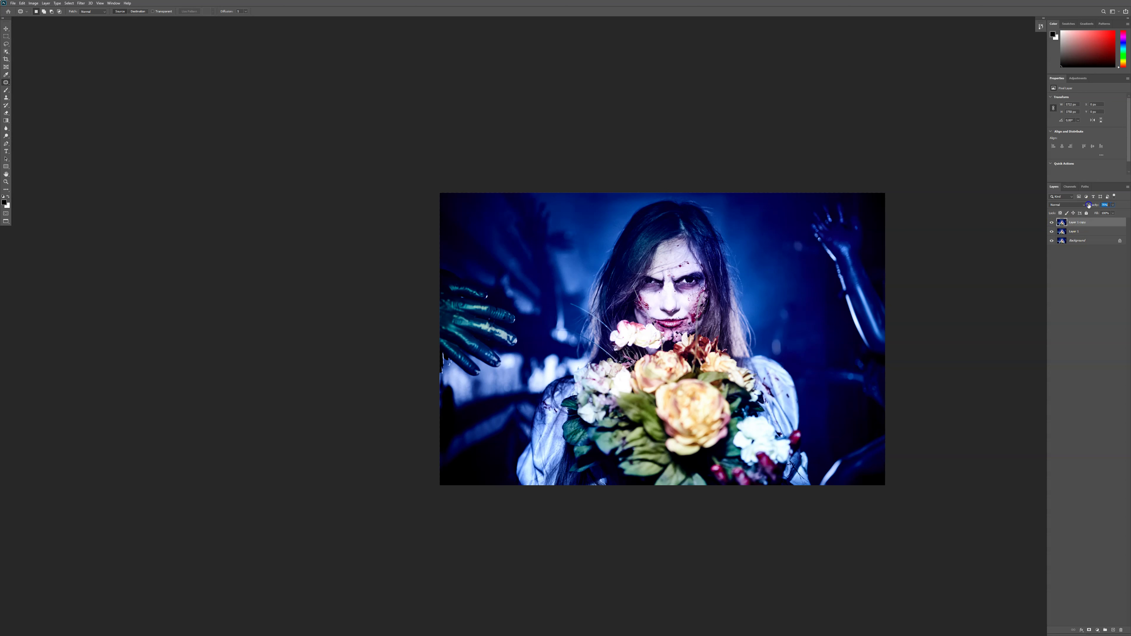
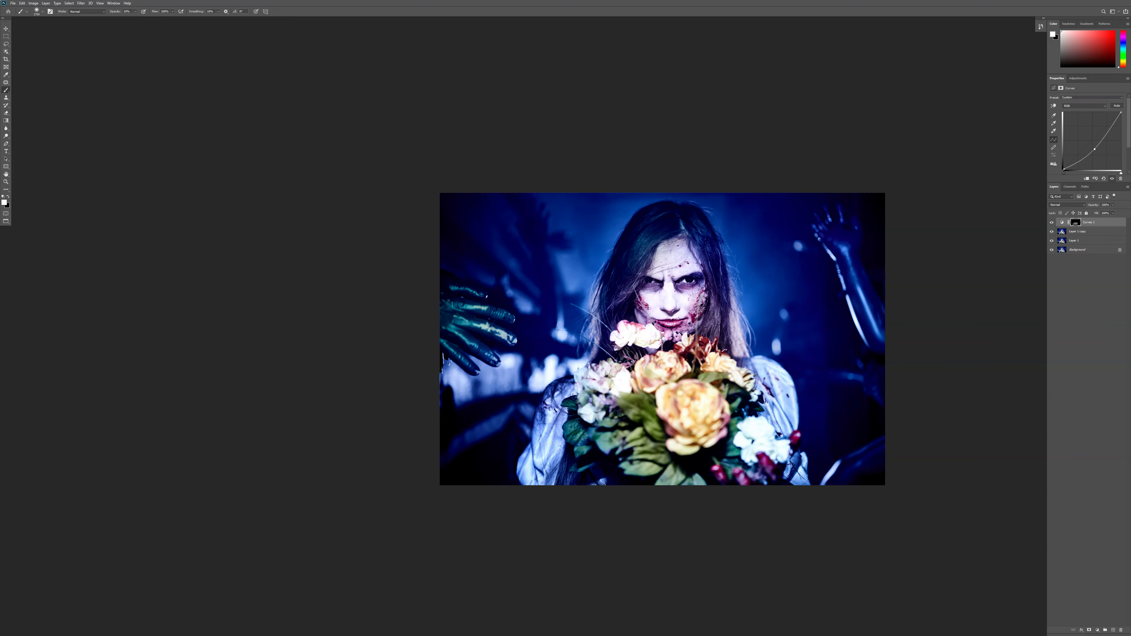
# Compare the photo with and without the darkening curves adjustment, and inspect its layer mask
pyautogui.keyDown('alt'); pyautogui.click(1051, 224); pyautogui.keyUp('alt')
pyautogui.keyDown('alt'); pyautogui.click(1052, 223); pyautogui.keyUp('alt')
pyautogui.keyDown('alt'); pyautogui.click(1052, 225); pyautogui.keyUp('alt')
pyautogui.keyDown('alt'); pyautogui.click(1052, 224); pyautogui.keyUp('alt')
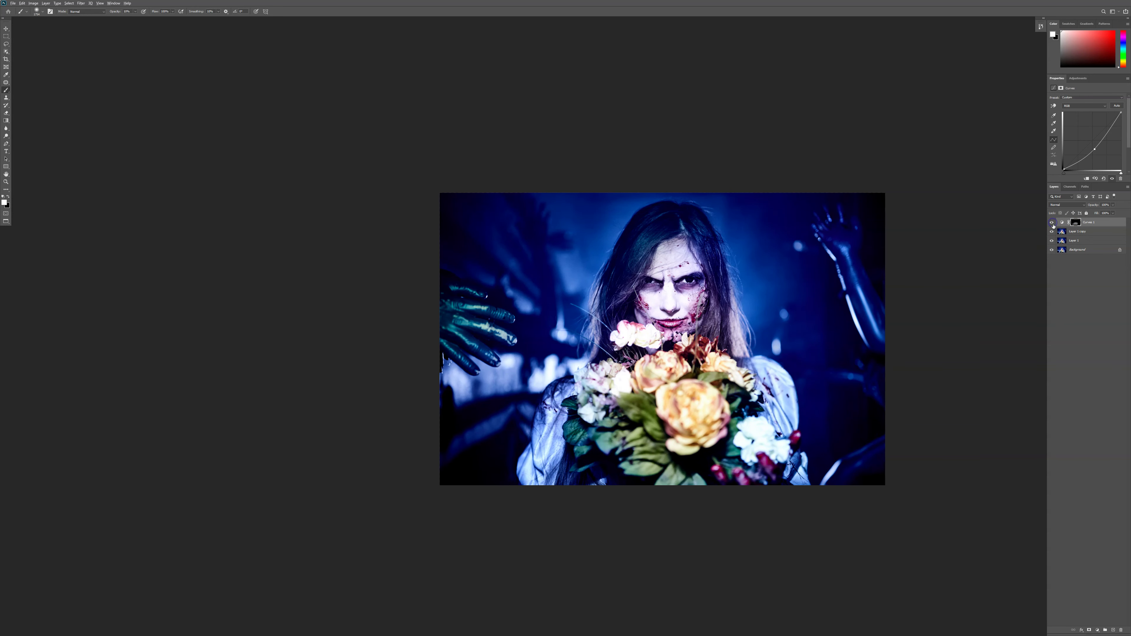
pyautogui.keyDown('alt'); pyautogui.click(1077, 223); pyautogui.keyUp('alt')
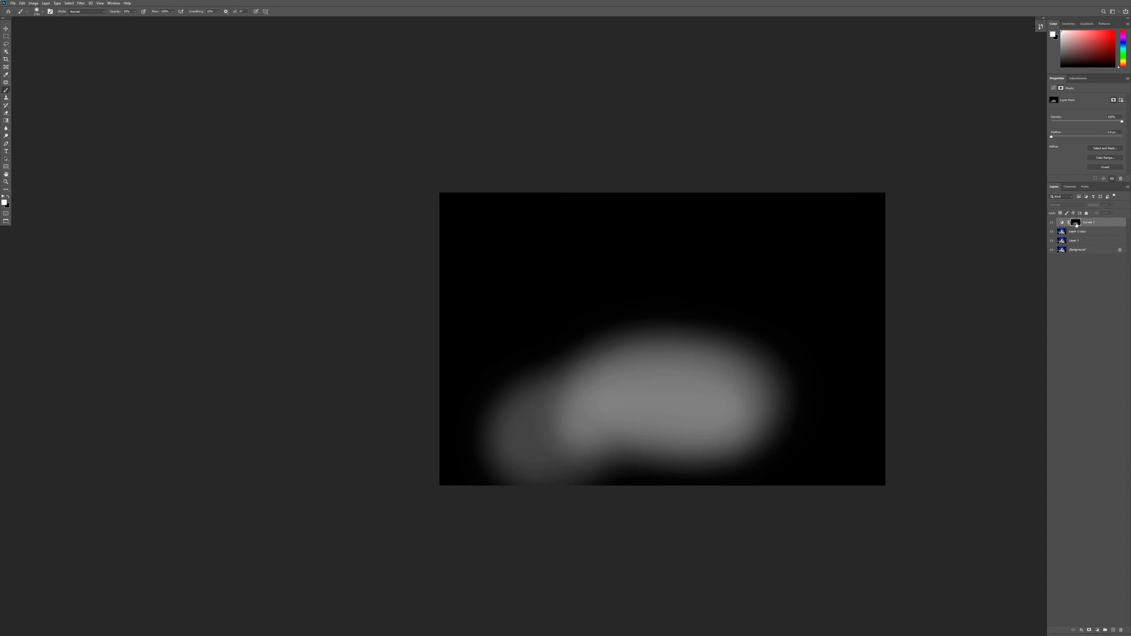
pyautogui.keyDown('alt'); pyautogui.click(1077, 224); pyautogui.keyUp('alt')
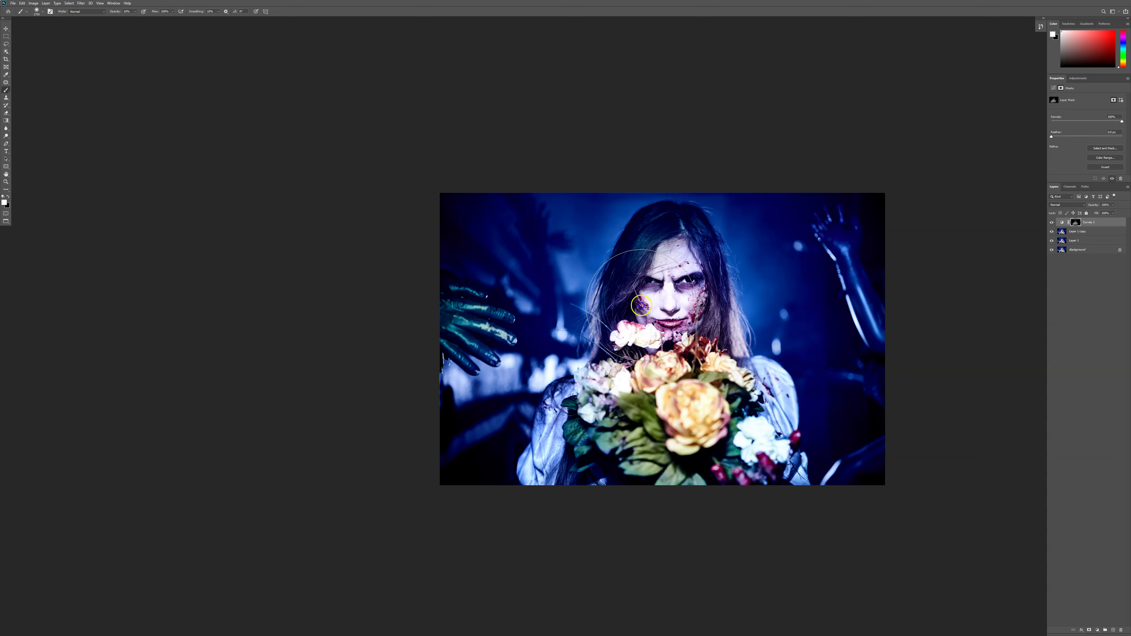
pyautogui.click(1051, 223)
pyautogui.click(1050, 224)
pyautogui.click(1049, 224)
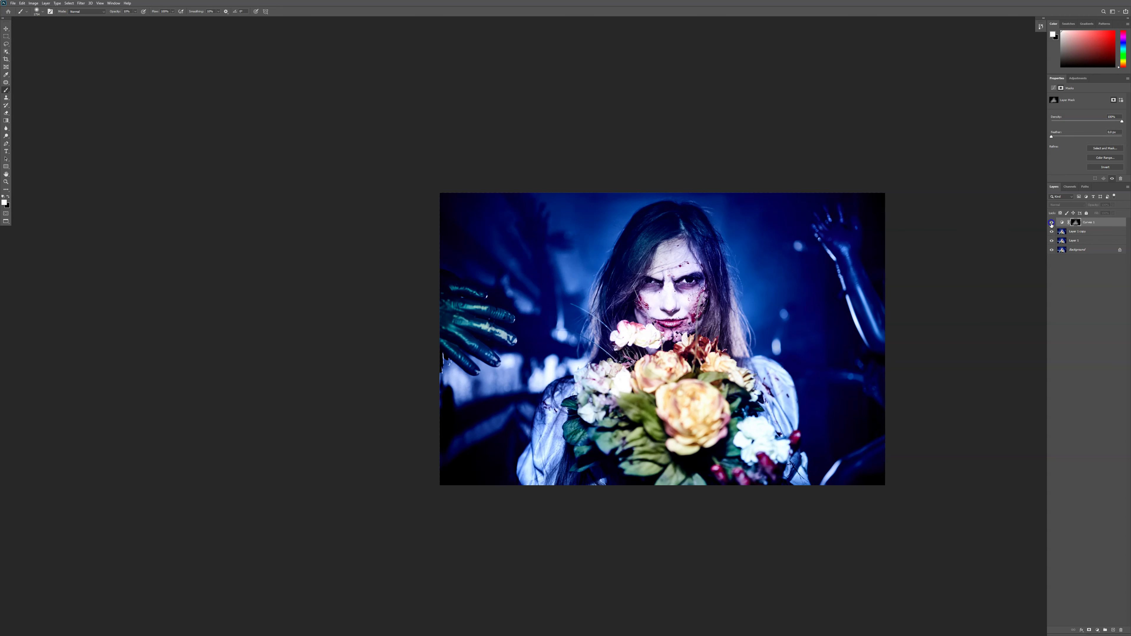
pyautogui.click(1051, 224)
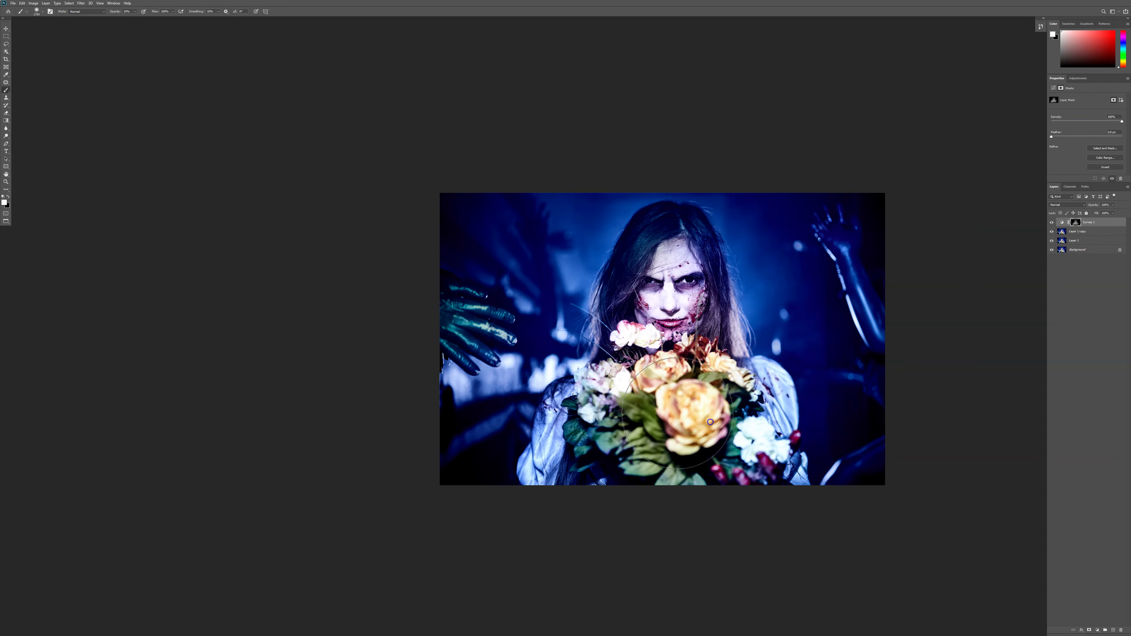
# Paint the curves mask in white over the flowers, bloody fingers and dress to darken them
pyautogui.click(689, 418)
pyautogui.click(689, 419)
pyautogui.moveTo(693, 419)
pyautogui.mouseDown()
pyautogui.moveTo(623, 422)
pyautogui.moveTo(630, 387)
pyautogui.moveTo(599, 409)
pyautogui.mouseUp()
pyautogui.moveTo(658, 360)
pyautogui.mouseDown()
pyautogui.moveTo(598, 363)
pyautogui.moveTo(619, 331)
pyautogui.moveTo(638, 340)
pyautogui.mouseUp()
pyautogui.click(622, 333)
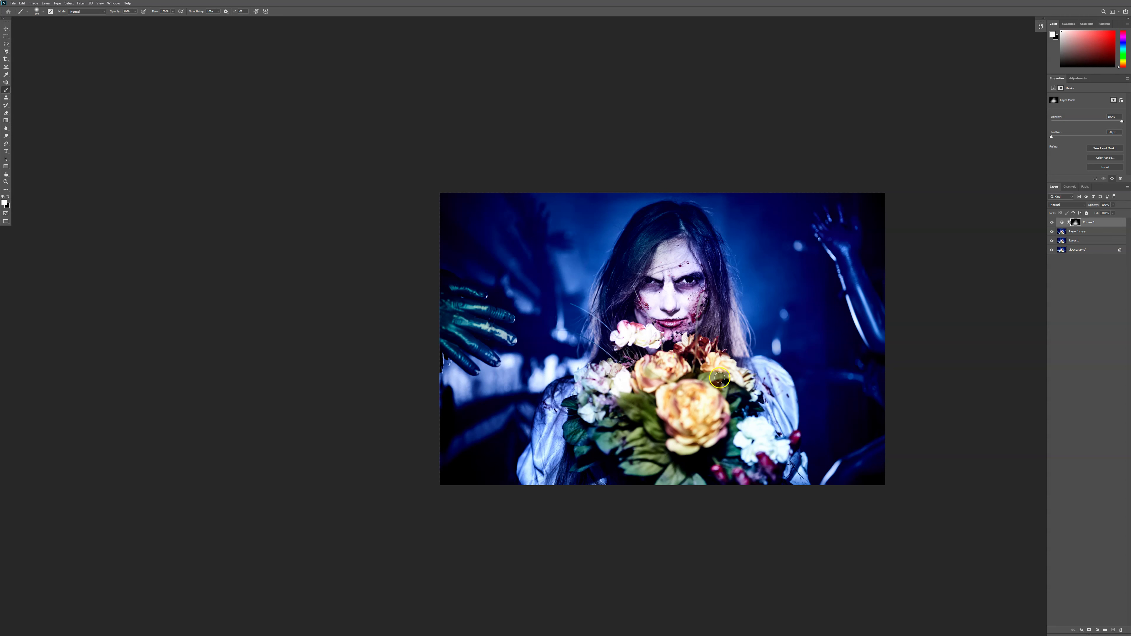
pyautogui.moveTo(636, 336)
pyautogui.mouseDown()
pyautogui.moveTo(607, 339)
pyautogui.moveTo(648, 343)
pyautogui.moveTo(631, 334)
pyautogui.moveTo(618, 335)
pyautogui.moveTo(652, 347)
pyautogui.moveTo(593, 388)
pyautogui.moveTo(629, 383)
pyautogui.mouseUp()
pyautogui.press('x')
pyautogui.press('x')
pyautogui.moveTo(775, 444)
pyautogui.mouseDown()
pyautogui.moveTo(744, 433)
pyautogui.moveTo(790, 438)
pyautogui.mouseUp()
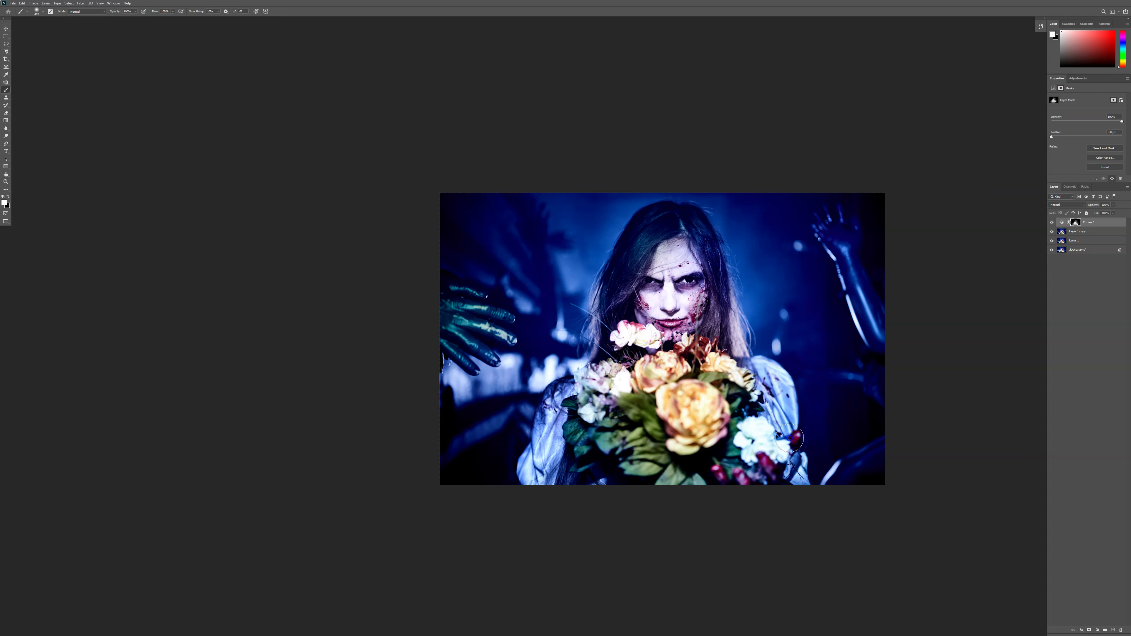
pyautogui.moveTo(773, 371); pyautogui.dragTo(753, 475)
pyautogui.moveTo(538, 487)
pyautogui.mouseDown()
pyautogui.moveTo(568, 414)
pyautogui.moveTo(662, 479)
pyautogui.moveTo(610, 451)
pyautogui.moveTo(699, 473)
pyautogui.moveTo(740, 449)
pyautogui.moveTo(745, 477)
pyautogui.moveTo(582, 440)
pyautogui.mouseUp()
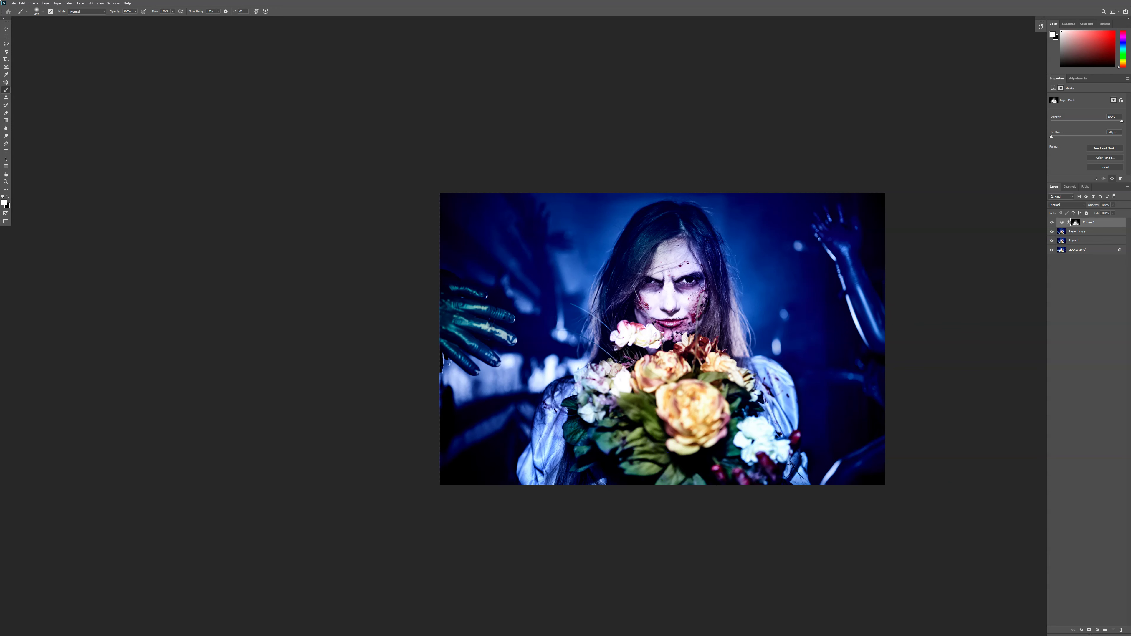
# Compare the fully retouched bouquet portrait with its original background layer
pyautogui.keyDown('alt'); pyautogui.click(1052, 251); pyautogui.keyUp('alt')
pyautogui.keyDown('alt'); pyautogui.click(1053, 251); pyautogui.keyUp('alt')
pyautogui.keyDown('alt'); pyautogui.click(1052, 250); pyautogui.keyUp('alt')
pyautogui.click(1052, 250)
pyautogui.click(1053, 251)
pyautogui.click(1053, 251)
pyautogui.click(1052, 250)
pyautogui.click(1052, 250)
pyautogui.click(1052, 251)
pyautogui.click(1053, 250)
pyautogui.click(1052, 250)
# Merge all visible layers of the bouquet portrait
pyautogui.hotkey('ctrl', 'shift', 'e')
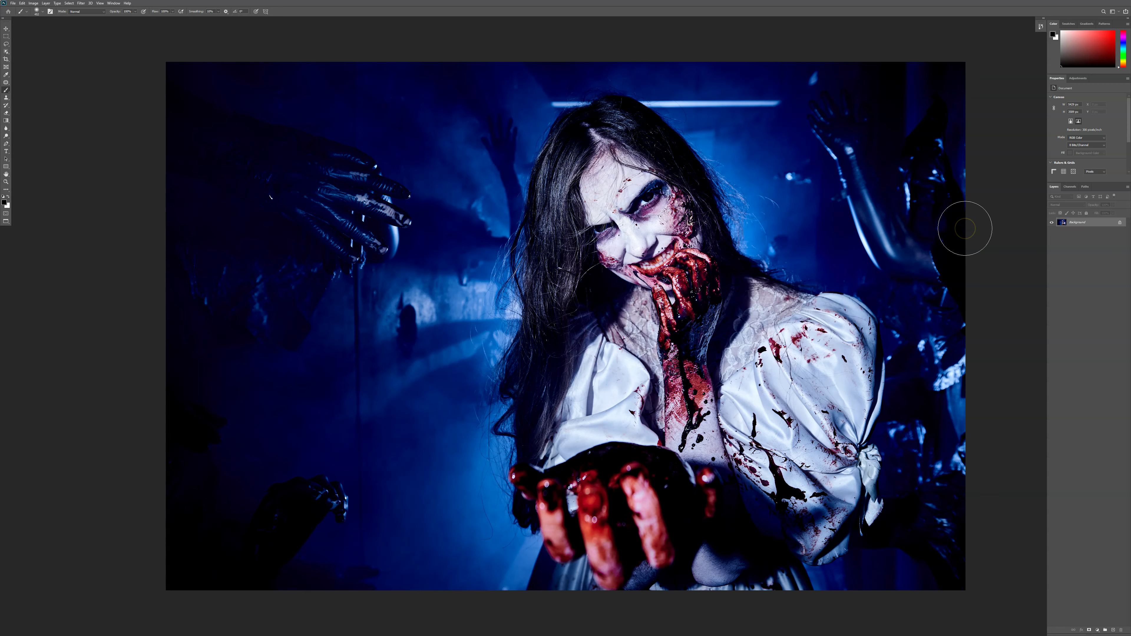
# Duplicate the background layer and patch the small bright spots above the outstretched palm and in the blue backdrop
pyautogui.scroll(3, 594, 457)
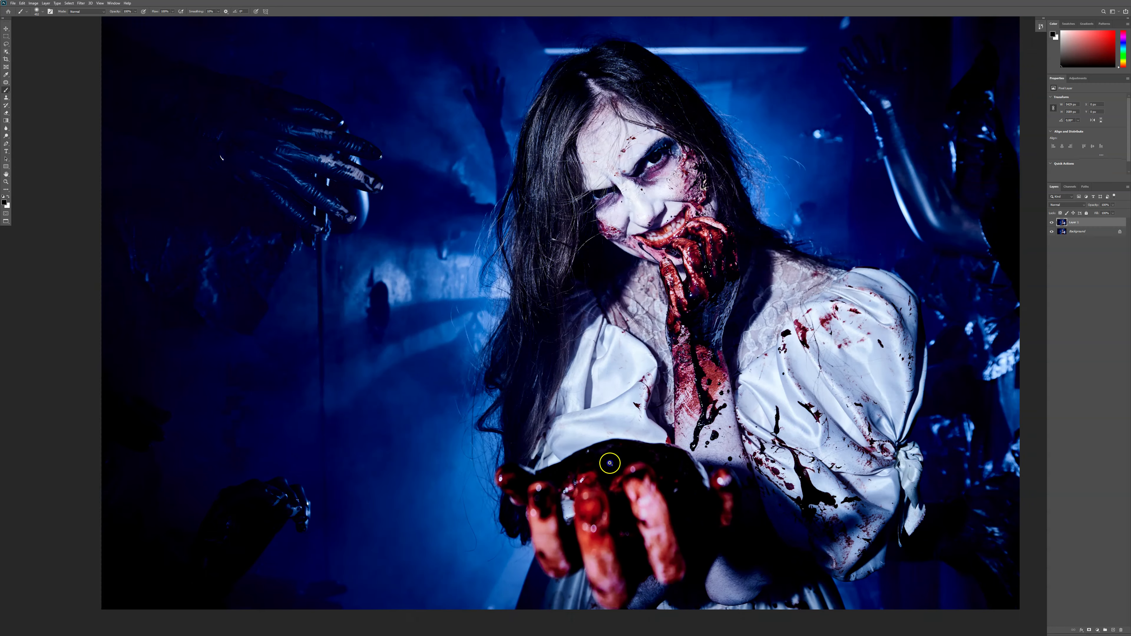
pyautogui.press('j')
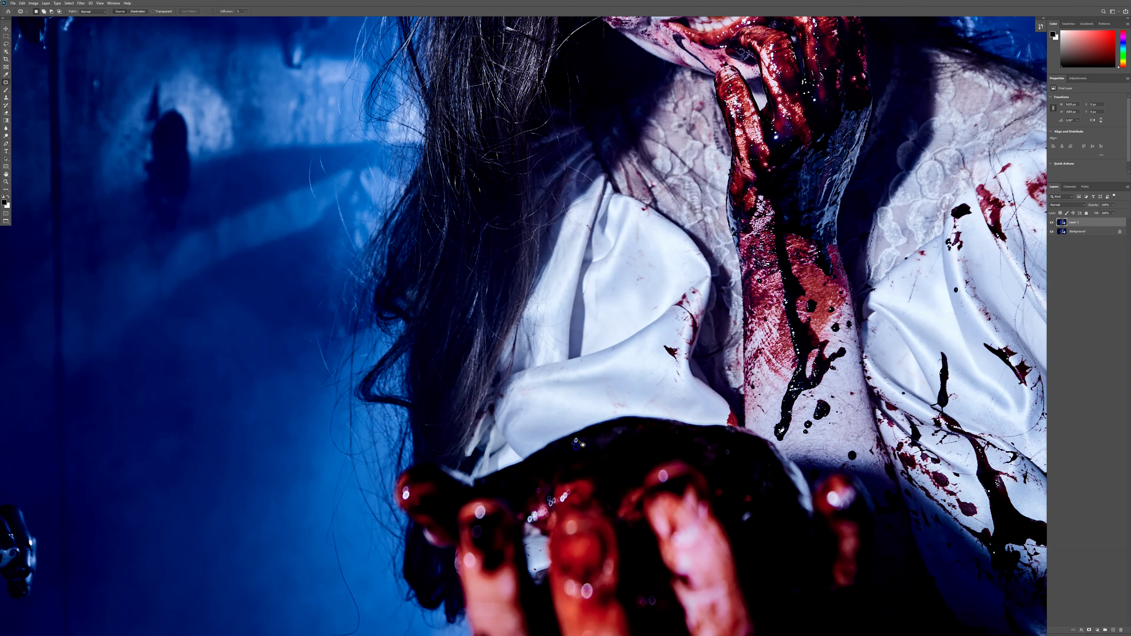
pyautogui.moveTo(596, 451); pyautogui.dragTo(597, 452)
pyautogui.hotkey('ctrl', 'd')
pyautogui.scroll(-5, 676, 429)
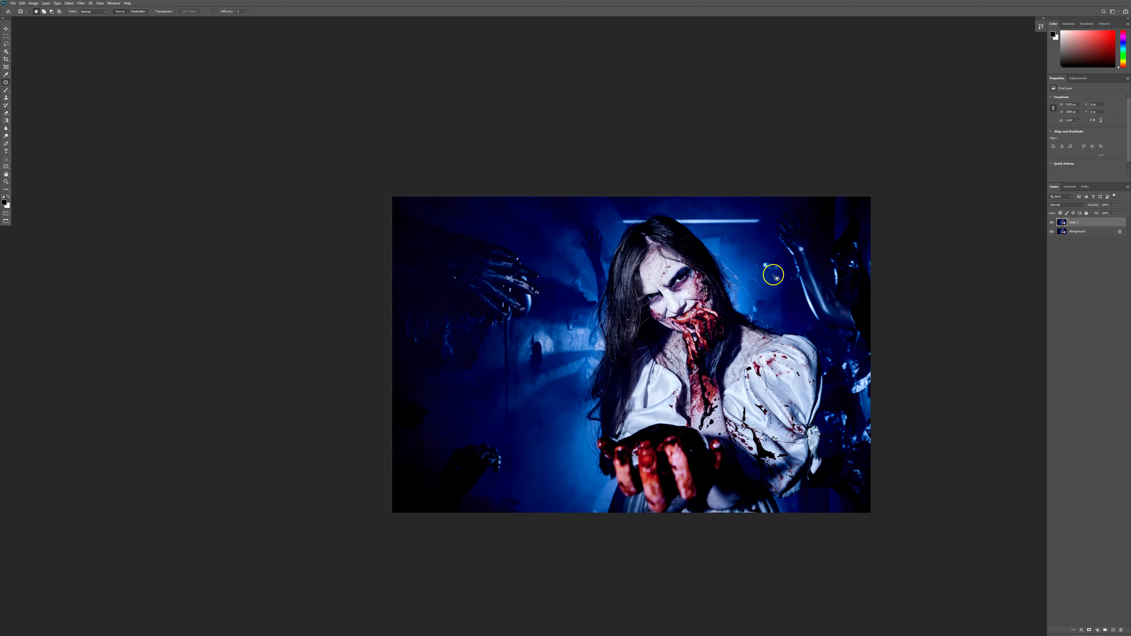
pyautogui.hotkey('ctrl', 'd')
pyautogui.moveTo(605, 516); pyautogui.dragTo(606, 506)
pyautogui.hotkey('ctrl', 'd')
pyautogui.moveTo(738, 240); pyautogui.dragTo(783, 328)
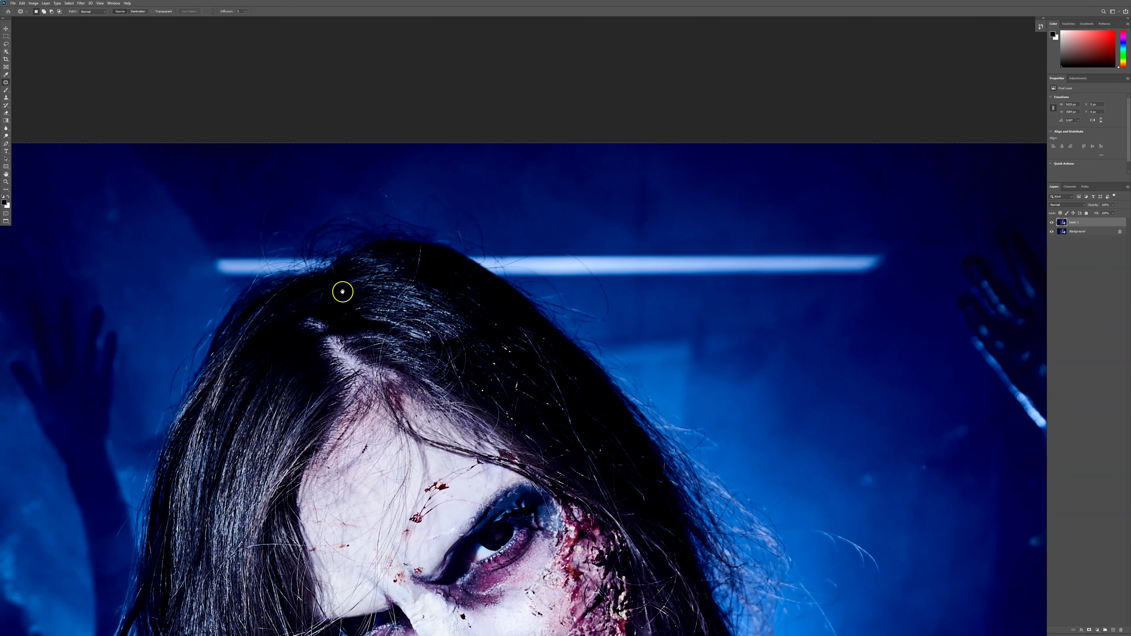
# Patch out the loose stray hairs and light spots in the blue backdrop beside the bride's face
pyautogui.scroll(-4, 869, 435)
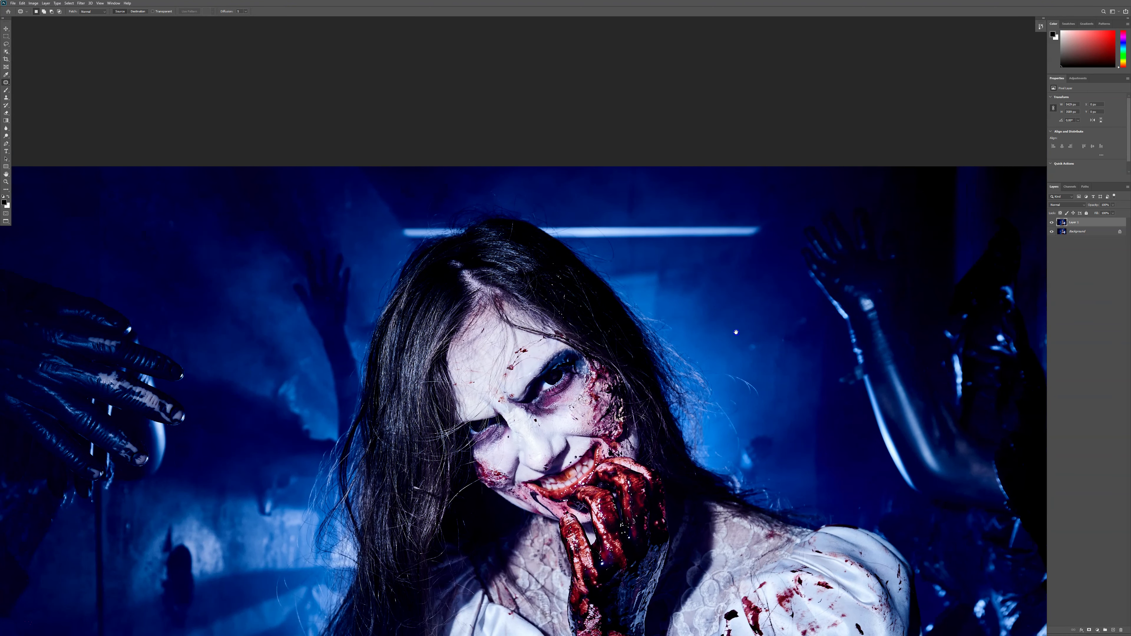
pyautogui.moveTo(795, 381)
pyautogui.mouseDown()
pyautogui.moveTo(719, 346)
pyautogui.moveTo(732, 342)
pyautogui.moveTo(735, 369)
pyautogui.mouseUp()
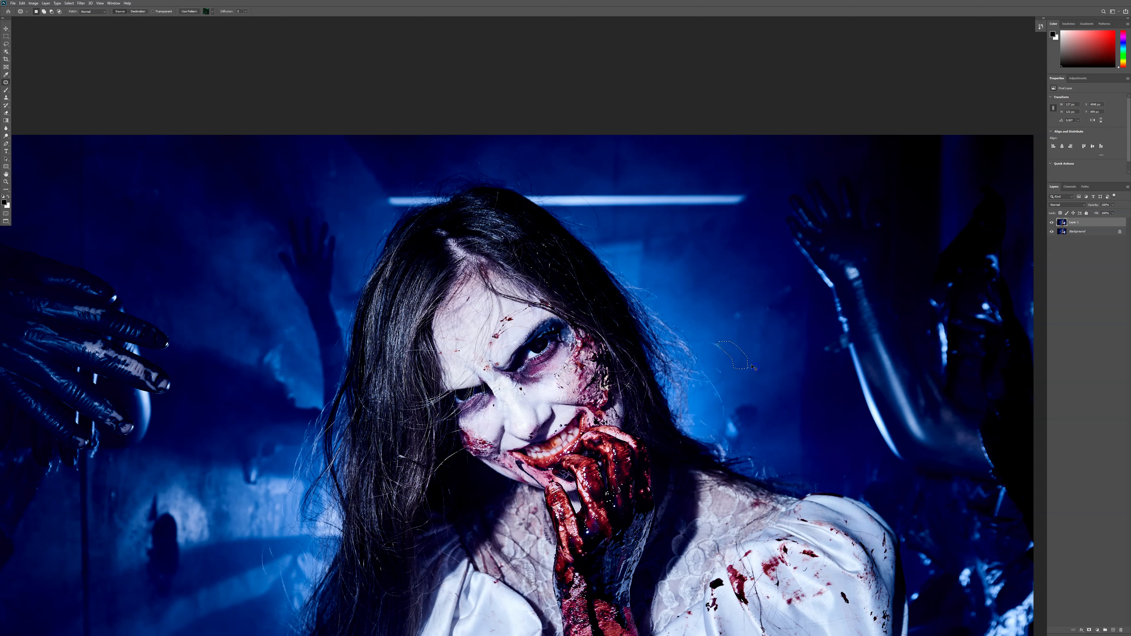
pyautogui.click(761, 333)
pyautogui.moveTo(743, 311)
pyautogui.mouseDown()
pyautogui.moveTo(715, 345)
pyautogui.moveTo(735, 372)
pyautogui.moveTo(710, 360)
pyautogui.mouseUp()
pyautogui.hotkey('ctrl', 'd')
pyautogui.click(772, 317)
pyautogui.moveTo(770, 303); pyautogui.dragTo(765, 319)
pyautogui.click(783, 336)
pyautogui.moveTo(599, 292); pyautogui.dragTo(649, 301)
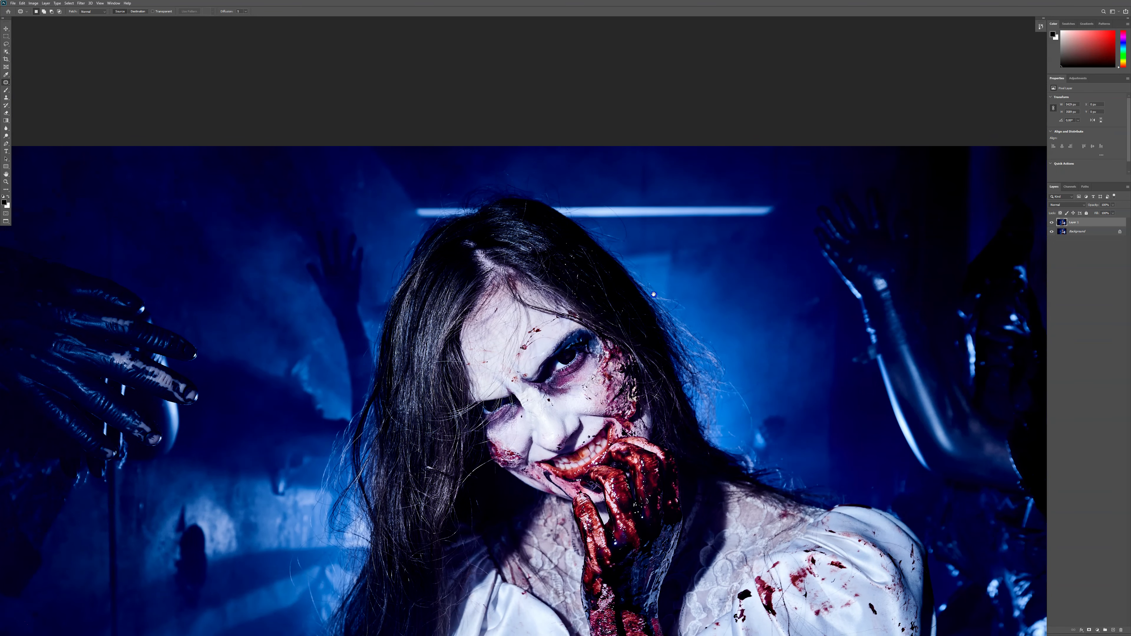
# Duplicate the retouched layer and remove the longer part of the light bar behind the head with a Content-Aware fill
pyautogui.hotkey('ctrl', 'j')
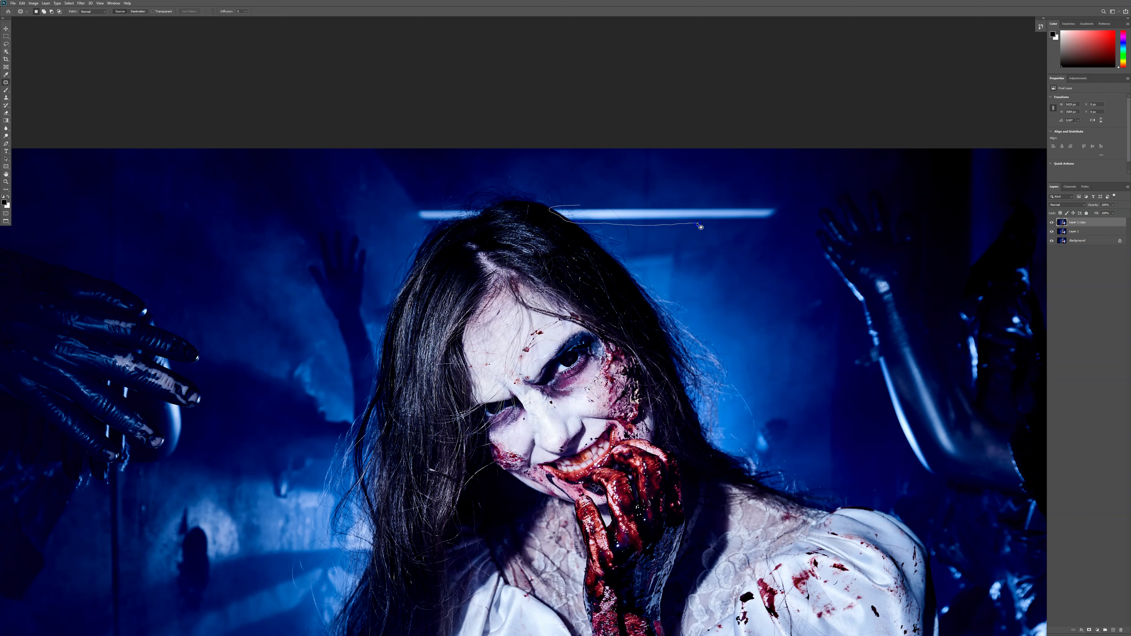
pyautogui.moveTo(775, 208); pyautogui.dragTo(779, 222)
pyautogui.hotkey('shift', 'F5')
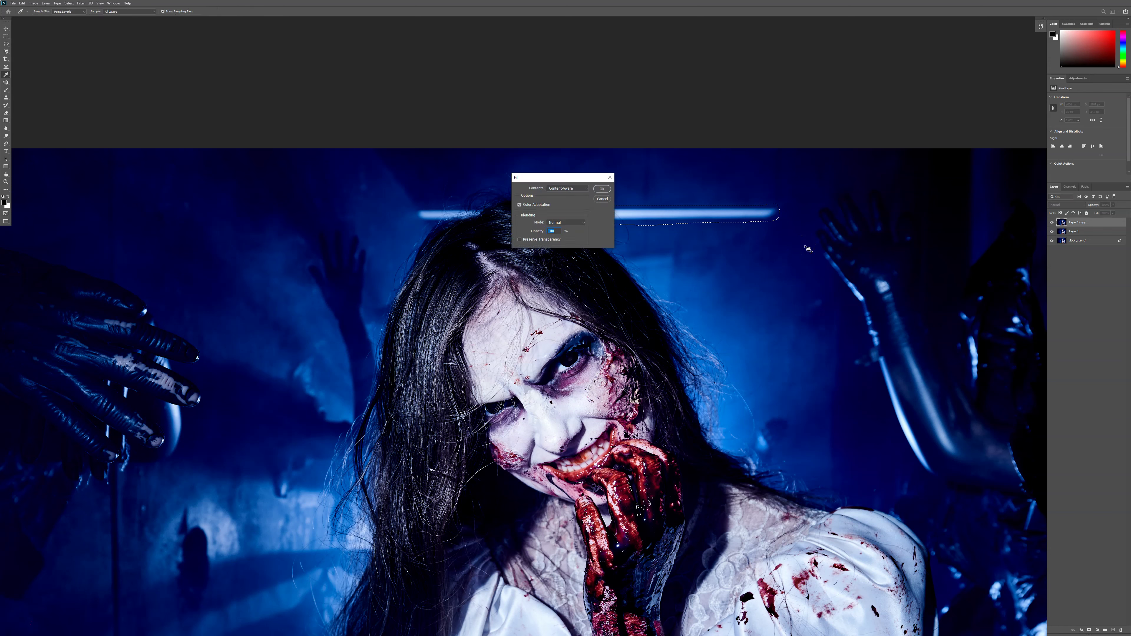
pyautogui.click(611, 188)
pyautogui.hotkey('ctrl', 'd')
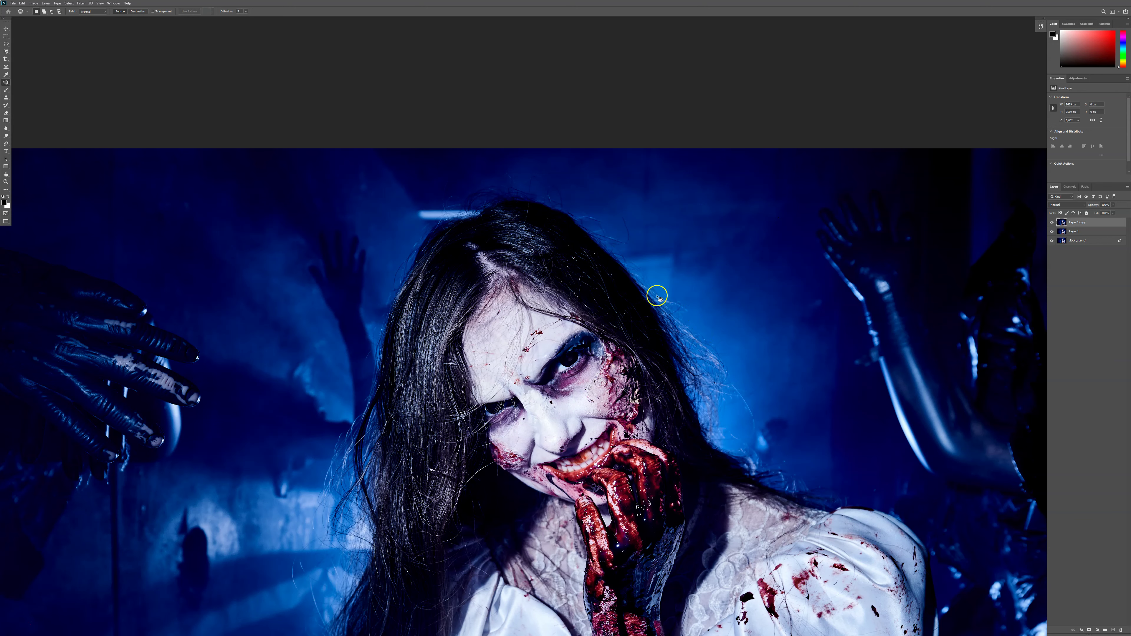
# Clean up the hair edge where the long light bar met the head using the Clone Stamp
pyautogui.moveTo(611, 249); pyautogui.dragTo(646, 264)
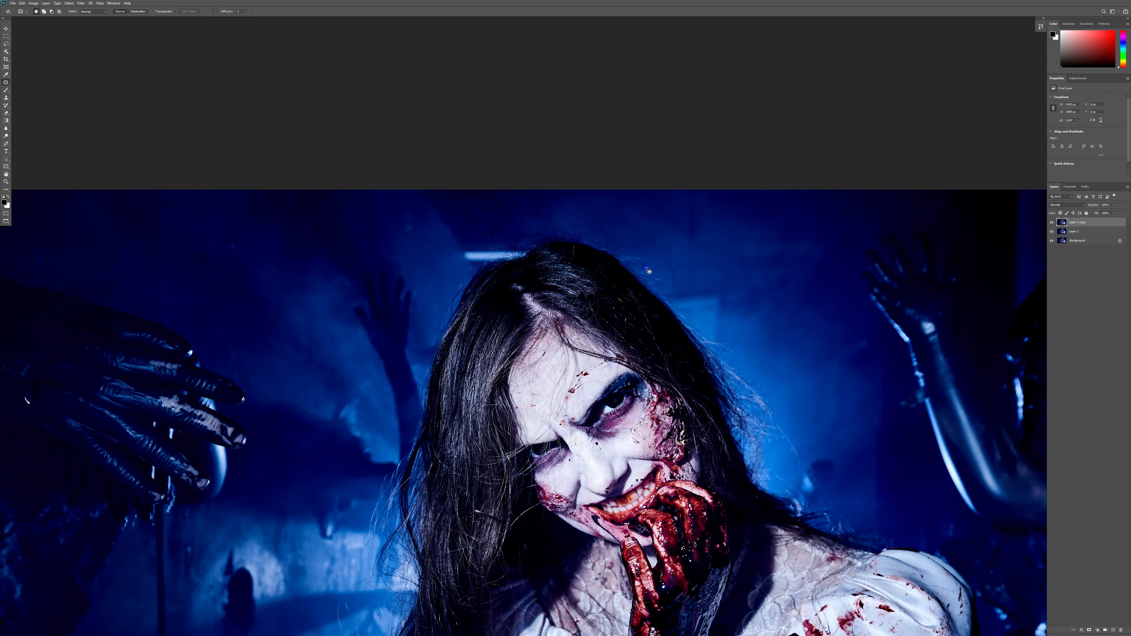
pyautogui.press('s')
pyautogui.scroll(5, 632, 264)
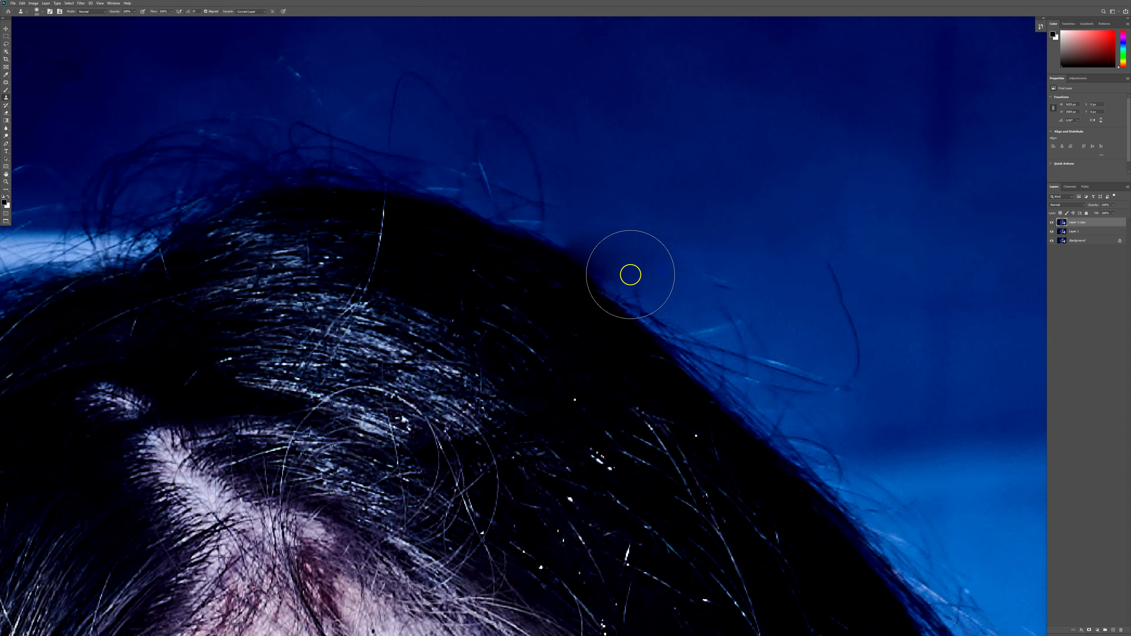
pyautogui.hotkey('ctrl', 'z')
pyautogui.hotkey('ctrl', 'z')
pyautogui.hotkey('ctrl', 'd')
pyautogui.moveTo(646, 257)
pyautogui.mouseDown()
pyautogui.moveTo(724, 281)
pyautogui.moveTo(647, 269)
pyautogui.moveTo(580, 239)
pyautogui.moveTo(611, 261)
pyautogui.mouseUp()
pyautogui.scroll(-2, 808, 298)
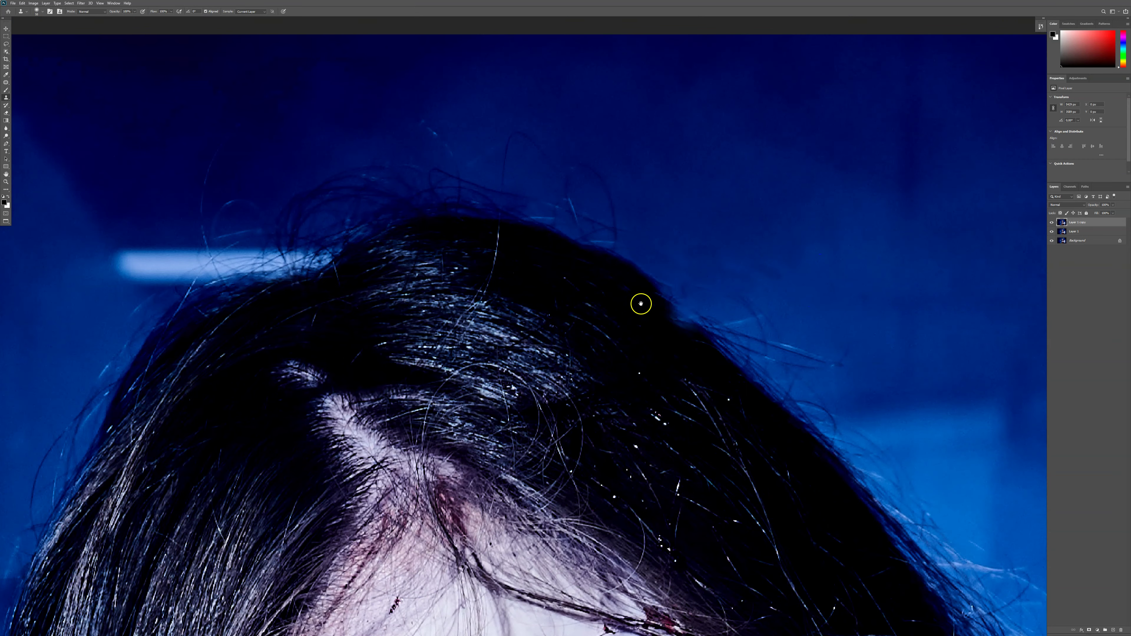
pyautogui.scroll(-2, 490, 273)
pyautogui.moveTo(490, 273); pyautogui.dragTo(736, 327)
pyautogui.scroll(-2, 770, 328)
pyautogui.moveTo(907, 327); pyautogui.dragTo(668, 348)
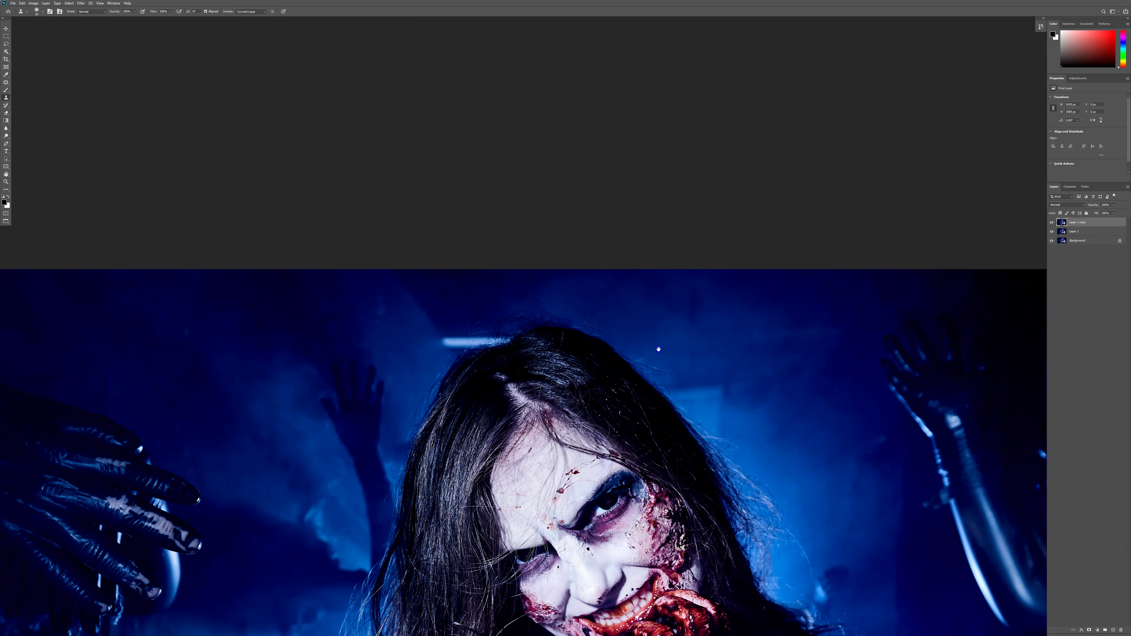
# Duplicate the layer again and remove the remaining short piece of light bar beside the hair with a Content-Aware fill
pyautogui.scroll(2, 631, 345)
pyautogui.scroll(1, 626, 351)
pyautogui.hotkey('ctrl', 'j')
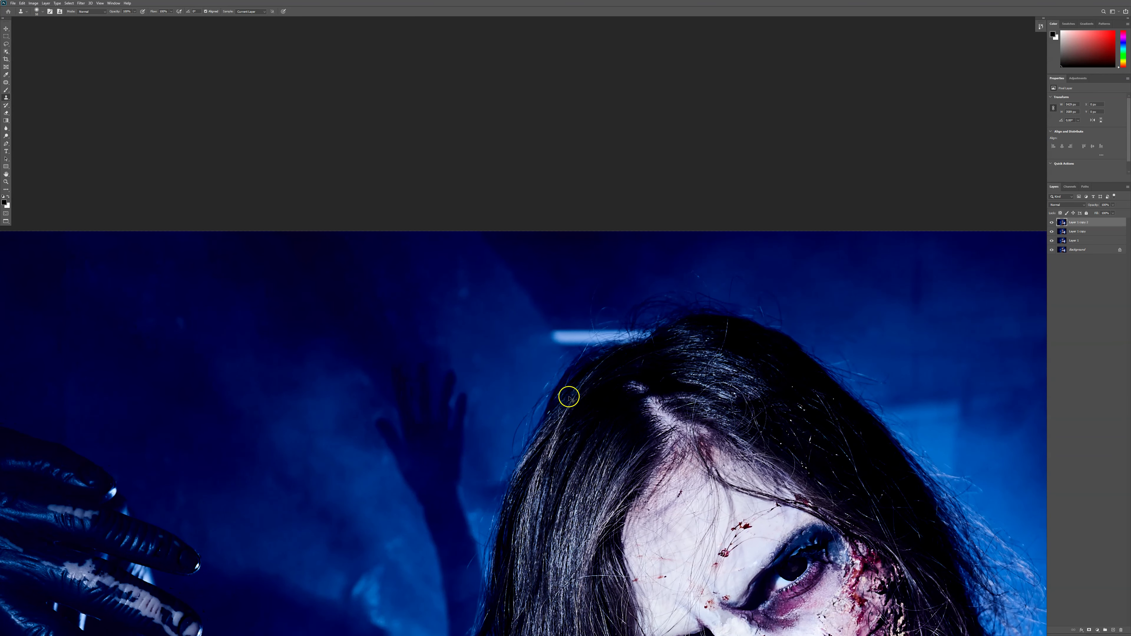
pyautogui.press('j')
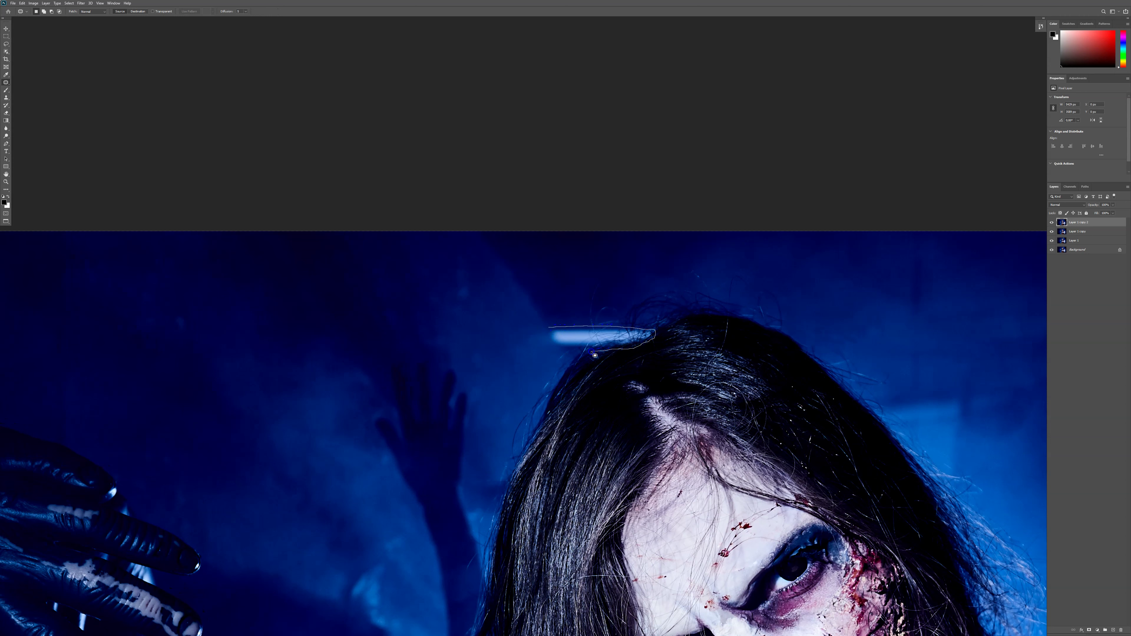
pyautogui.moveTo(544, 341); pyautogui.dragTo(545, 341)
pyautogui.hotkey('shift', 'F5')
pyautogui.press('Return')
pyautogui.hotkey('ctrl', 'd')
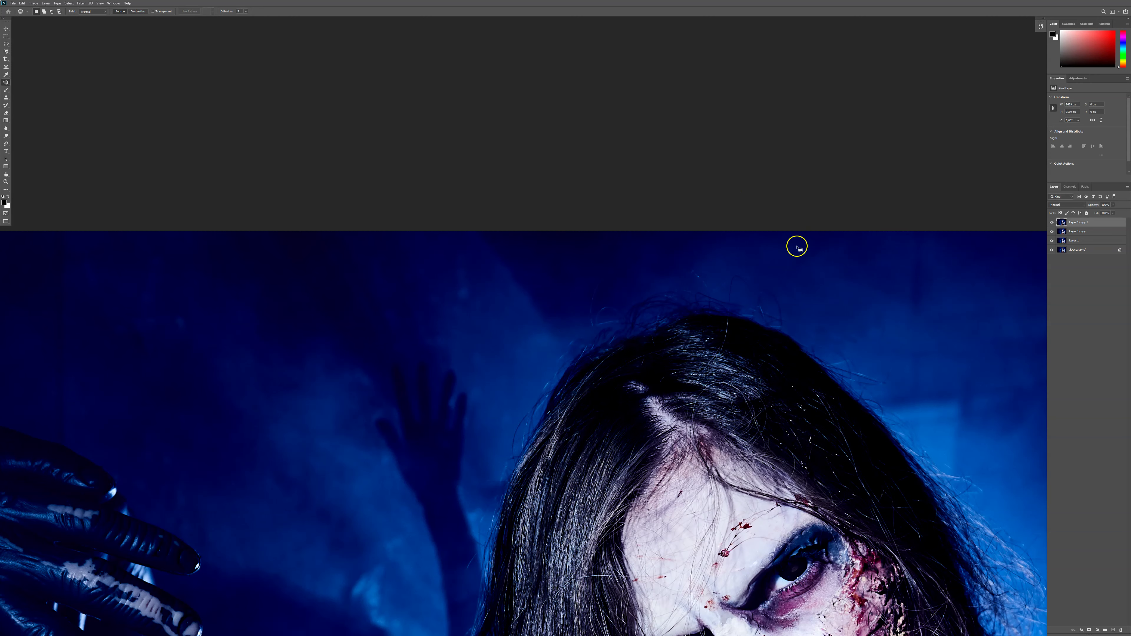
# Smooth the backdrop around the hair where the short piece of light bar was removed
pyautogui.scroll(4, 611, 363)
pyautogui.moveTo(607, 175); pyautogui.dragTo(656, 286)
pyautogui.moveTo(740, 321); pyautogui.dragTo(774, 230)
pyautogui.press('s')
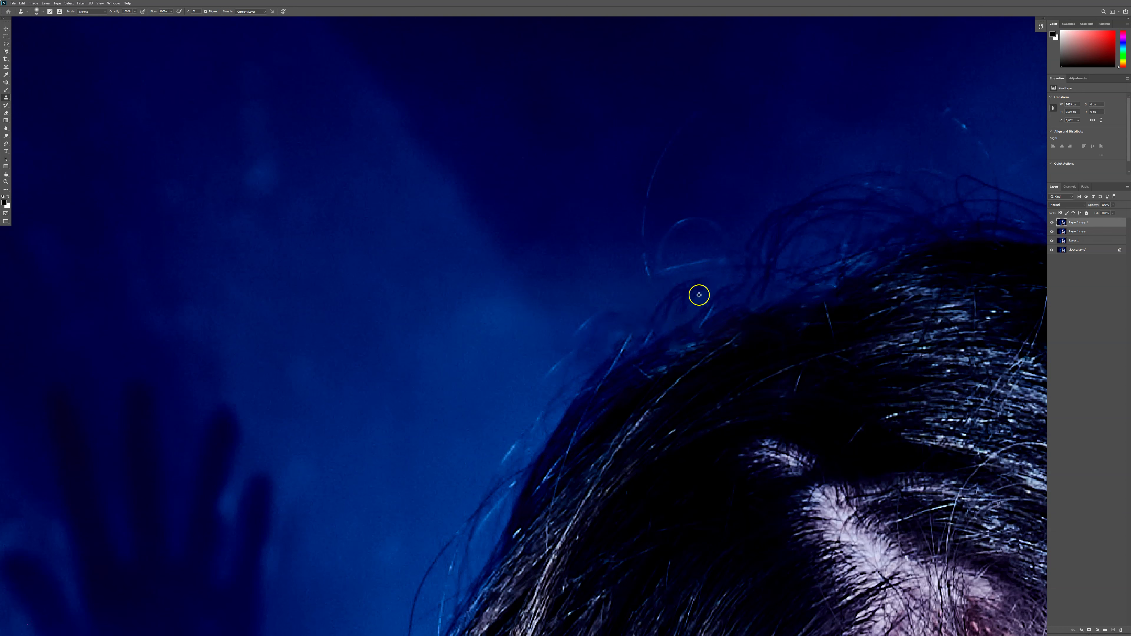
pyautogui.moveTo(643, 262)
pyautogui.mouseDown()
pyautogui.moveTo(650, 273)
pyautogui.moveTo(640, 224)
pyautogui.moveTo(713, 96)
pyautogui.mouseUp()
# Patch out the light curled stray hairs sticking up from the hair where the short bar piece was
pyautogui.press('j')
pyautogui.moveTo(652, 256); pyautogui.dragTo(667, 229)
pyautogui.moveTo(662, 267); pyautogui.dragTo(653, 258)
pyautogui.moveTo(653, 256)
pyautogui.mouseDown()
pyautogui.moveTo(708, 192)
pyautogui.moveTo(689, 230)
pyautogui.moveTo(659, 126)
pyautogui.moveTo(656, 217)
pyautogui.moveTo(634, 218)
pyautogui.mouseUp()
pyautogui.hotkey('ctrl', 'f')
pyautogui.press('Escape')
pyautogui.click(625, 206)
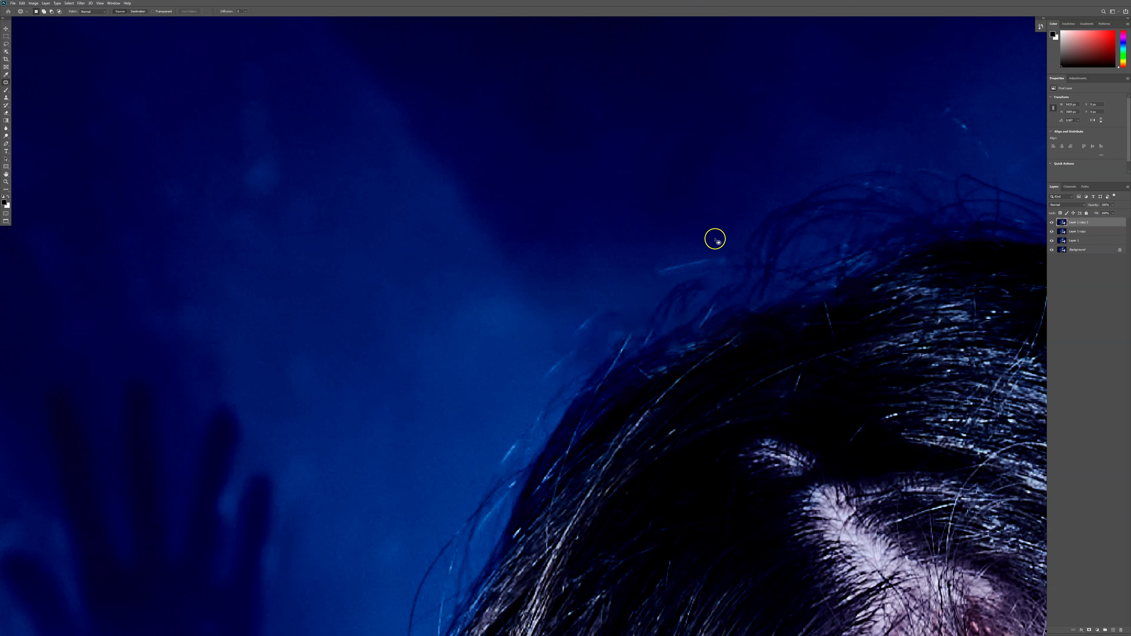
pyautogui.moveTo(682, 276)
pyautogui.mouseDown()
pyautogui.moveTo(655, 271)
pyautogui.moveTo(684, 235)
pyautogui.mouseUp()
pyautogui.hotkey('ctrl', 'd')
# Clone backdrop and hair texture over the remaining bright flyaway strands along the crown of the head
pyautogui.press('s')
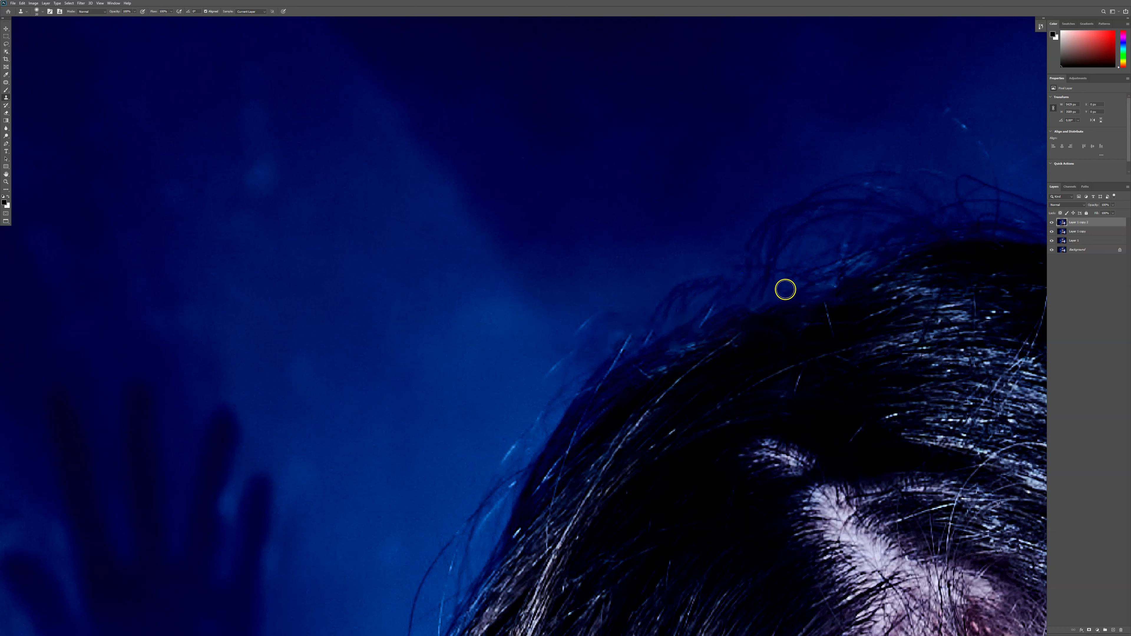
pyautogui.keyDown('alt'); pyautogui.click(655, 324); pyautogui.keyUp('alt')
pyautogui.moveTo(748, 289)
pyautogui.mouseDown()
pyautogui.moveTo(794, 330)
pyautogui.moveTo(765, 309)
pyautogui.moveTo(649, 370)
pyautogui.mouseUp()
pyautogui.keyDown('alt'); pyautogui.click(904, 259); pyautogui.keyUp('alt')
pyautogui.click(933, 275)
pyautogui.keyDown('alt'); pyautogui.click(715, 325); pyautogui.keyUp('alt')
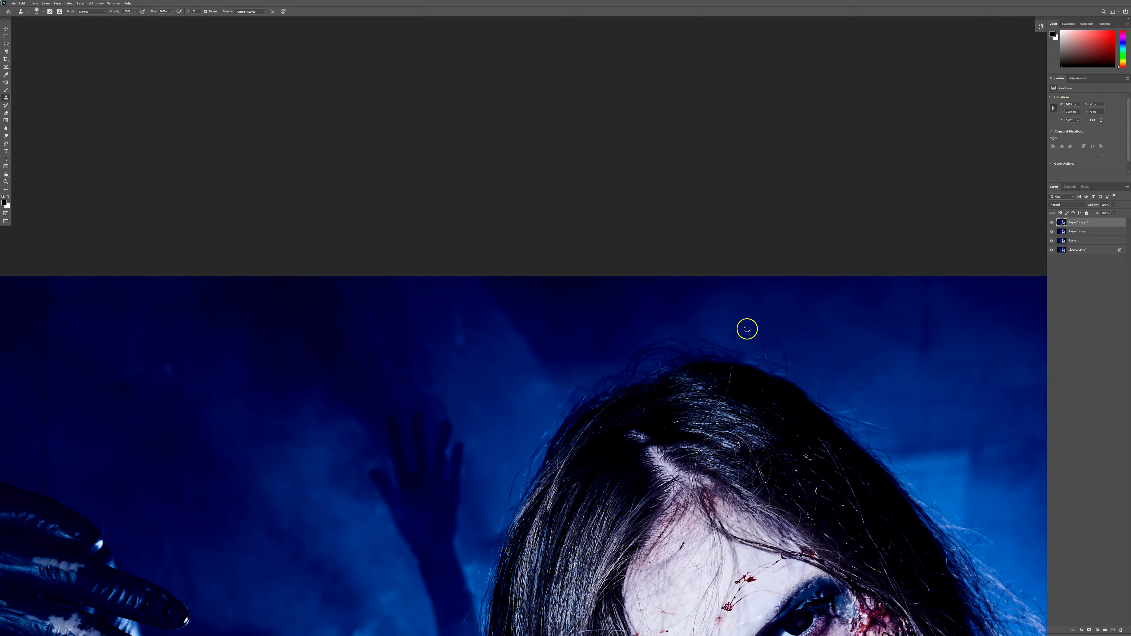
pyautogui.moveTo(765, 332); pyautogui.dragTo(643, 272)
pyautogui.moveTo(669, 287); pyautogui.dragTo(674, 317)
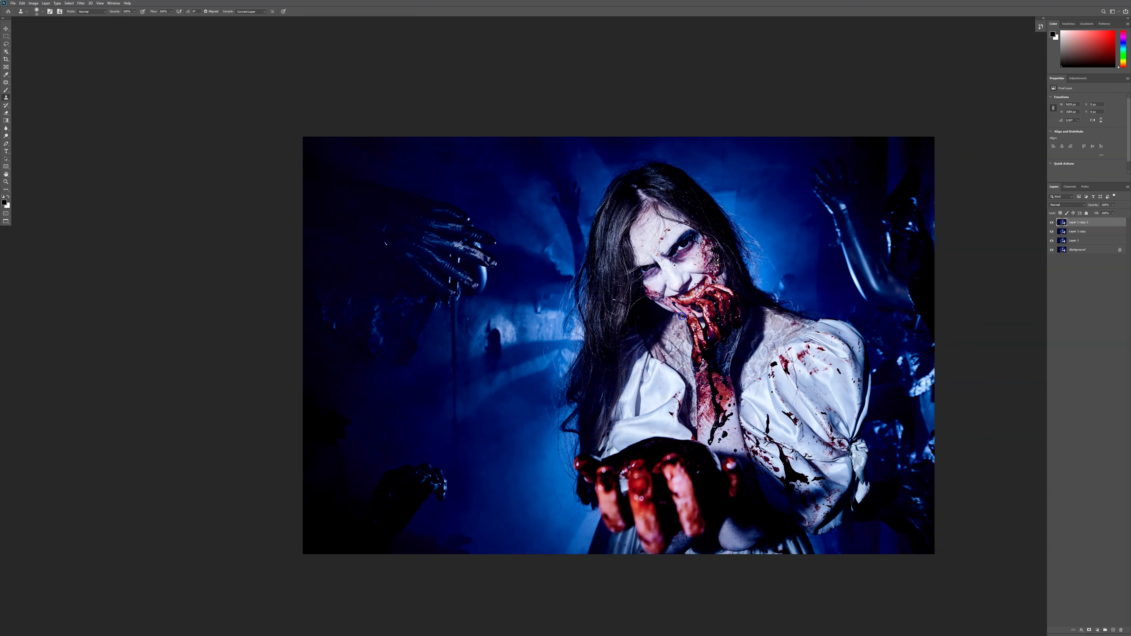
# Compare the retouched photo with its original background layer
pyautogui.keyDown('alt'); pyautogui.click(1053, 250); pyautogui.keyUp('alt')
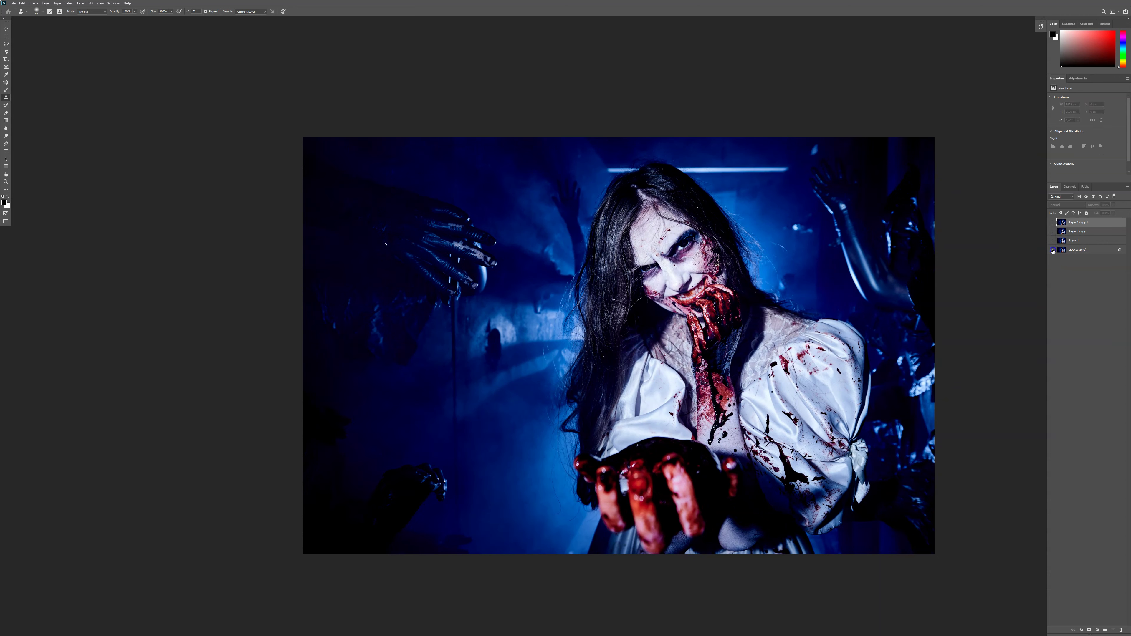
pyautogui.keyDown('alt'); pyautogui.click(1053, 250); pyautogui.keyUp('alt')
pyautogui.keyDown('alt'); pyautogui.click(1053, 250); pyautogui.keyUp('alt')
pyautogui.keyDown('alt'); pyautogui.click(1053, 250); pyautogui.keyUp('alt')
pyautogui.keyDown('alt'); pyautogui.click(1053, 250); pyautogui.keyUp('alt')
pyautogui.keyDown('alt'); pyautogui.click(1053, 250); pyautogui.keyUp('alt')
pyautogui.keyDown('alt'); pyautogui.click(1053, 251); pyautogui.keyUp('alt')
pyautogui.keyDown('alt'); pyautogui.click(1053, 250); pyautogui.keyUp('alt')
pyautogui.keyDown('alt'); pyautogui.click(1053, 250); pyautogui.keyUp('alt')
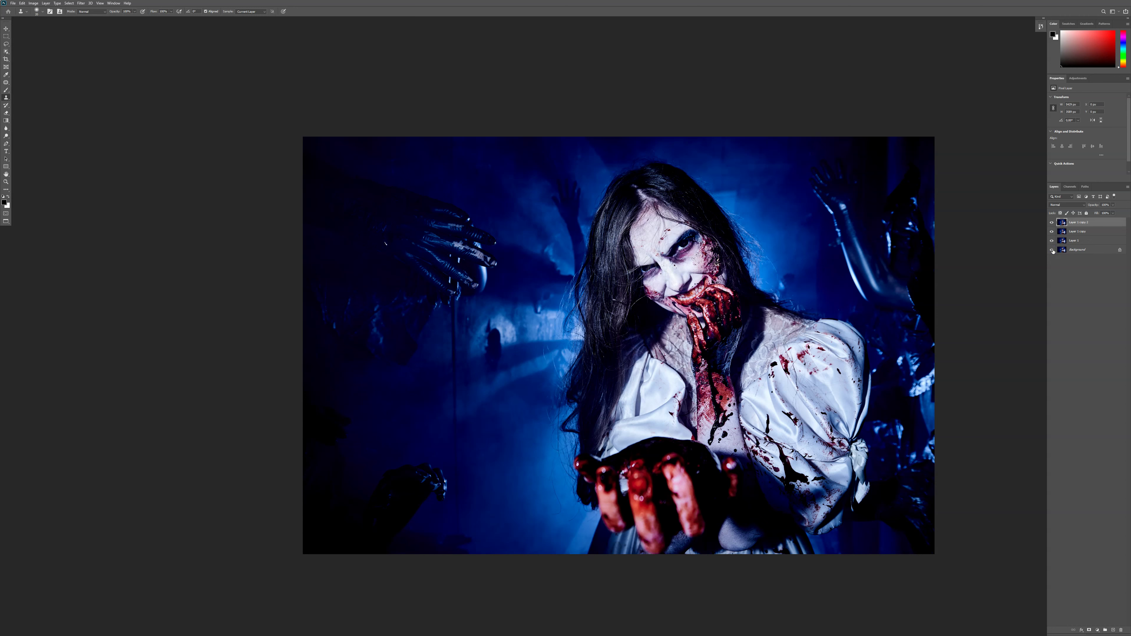
pyautogui.keyDown('alt'); pyautogui.click(1053, 251); pyautogui.keyUp('alt')
pyautogui.keyDown('alt'); pyautogui.click(1053, 250); pyautogui.keyUp('alt')
# Clone out the distracting bright patches along the photo's edge beside the raised silver arm
pyautogui.scroll(4, 940, 344)
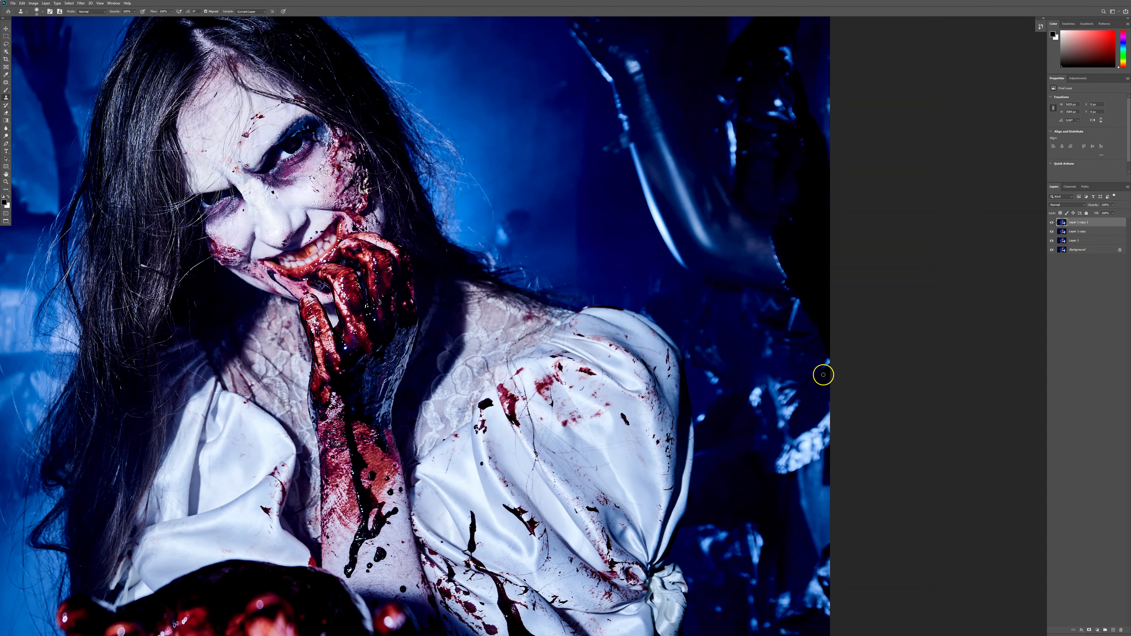
pyautogui.keyDown('alt'); pyautogui.moveTo(824, 376); pyautogui.dragTo(829, 377); pyautogui.keyUp('alt')
pyautogui.scroll(5, 851, 336)
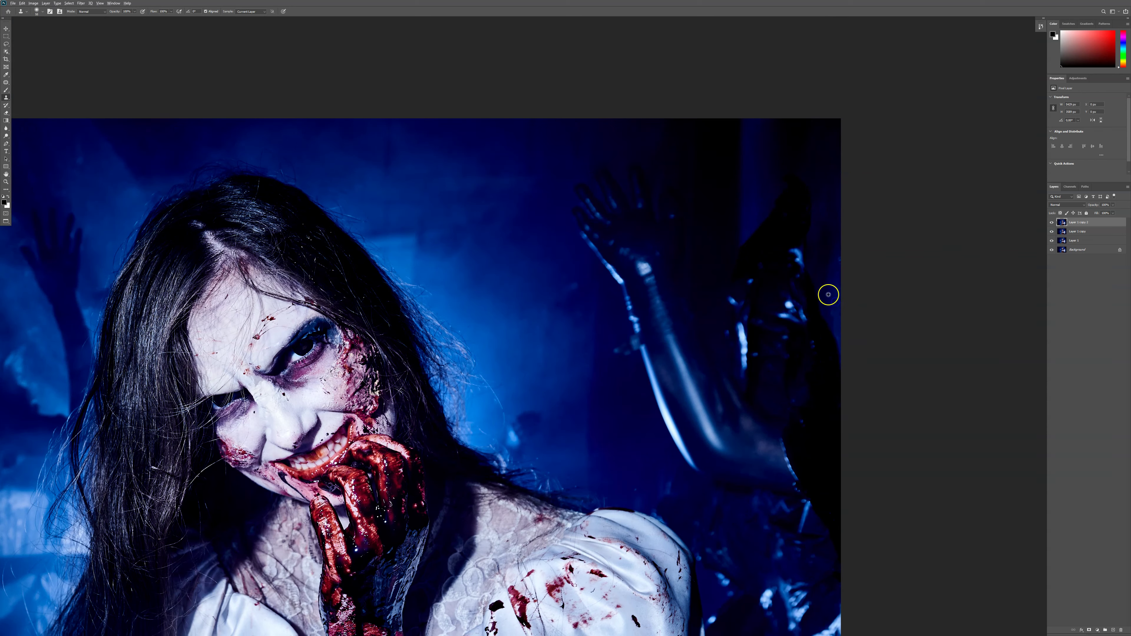
pyautogui.keyDown('alt'); pyautogui.click(832, 306); pyautogui.keyUp('alt')
pyautogui.moveTo(838, 280); pyautogui.dragTo(841, 264)
pyautogui.keyDown('alt'); pyautogui.click(792, 325); pyautogui.keyUp('alt')
pyautogui.moveTo(657, 438); pyautogui.dragTo(811, 229)
pyautogui.moveTo(861, 267); pyautogui.dragTo(848, 276)
pyautogui.moveTo(764, 270)
pyautogui.mouseDown()
pyautogui.moveTo(781, 306)
pyautogui.moveTo(686, 363)
pyautogui.mouseUp()
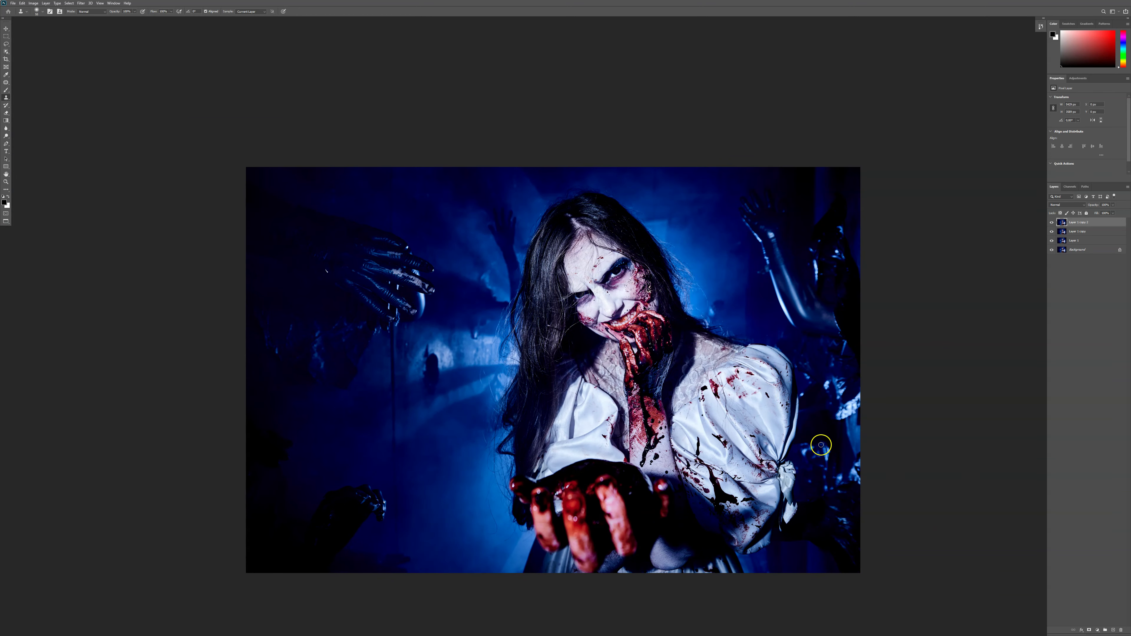
# Merge all visible layers and switch to the next open photo, the bride with both bloody hands raised
pyautogui.hotkey('ctrl', 'shift', 'e')
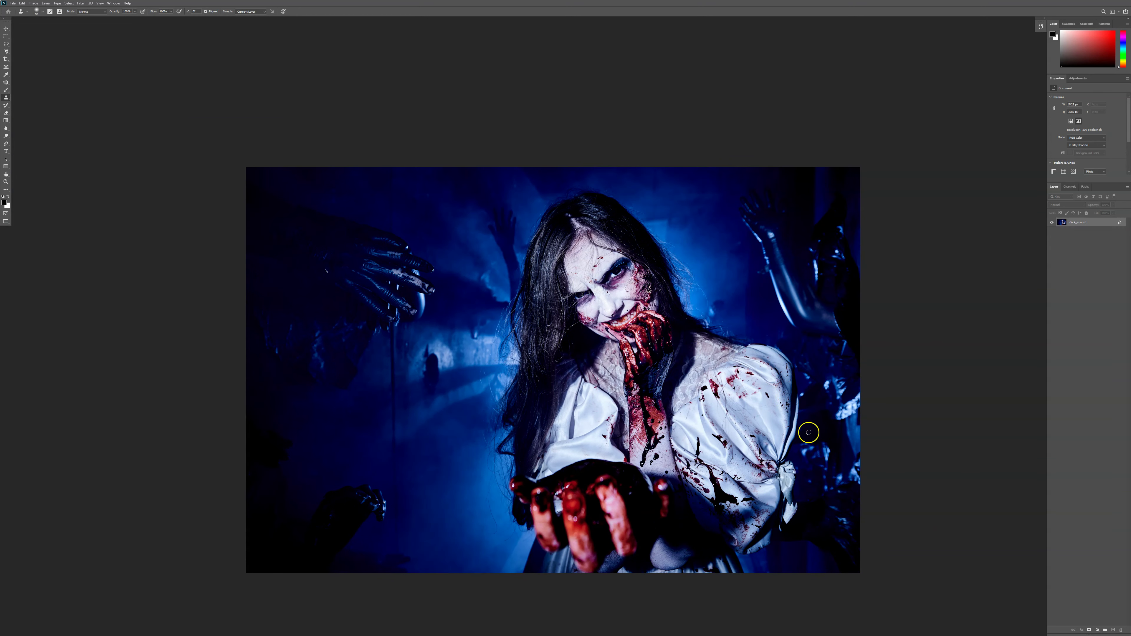
pyautogui.hotkey('ctrl', 'Tab')
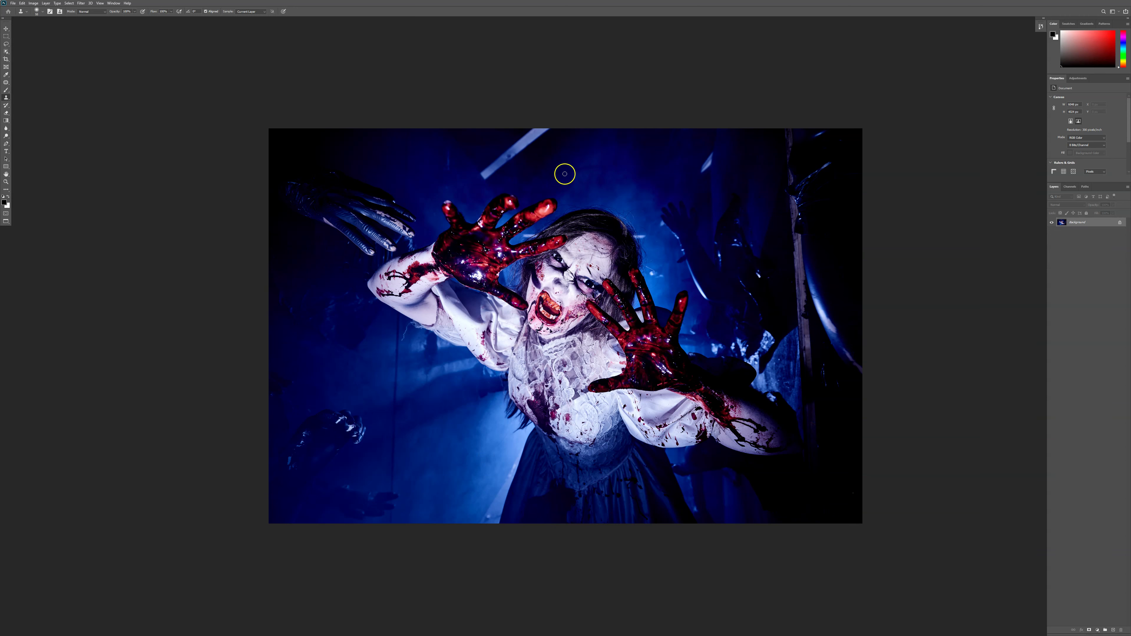
# Duplicate the background layer and remove the small light reflection above the shadowy background hand with a Content-Aware fill and patching
pyautogui.hotkey('ctrl', 'j')
pyautogui.press('j')
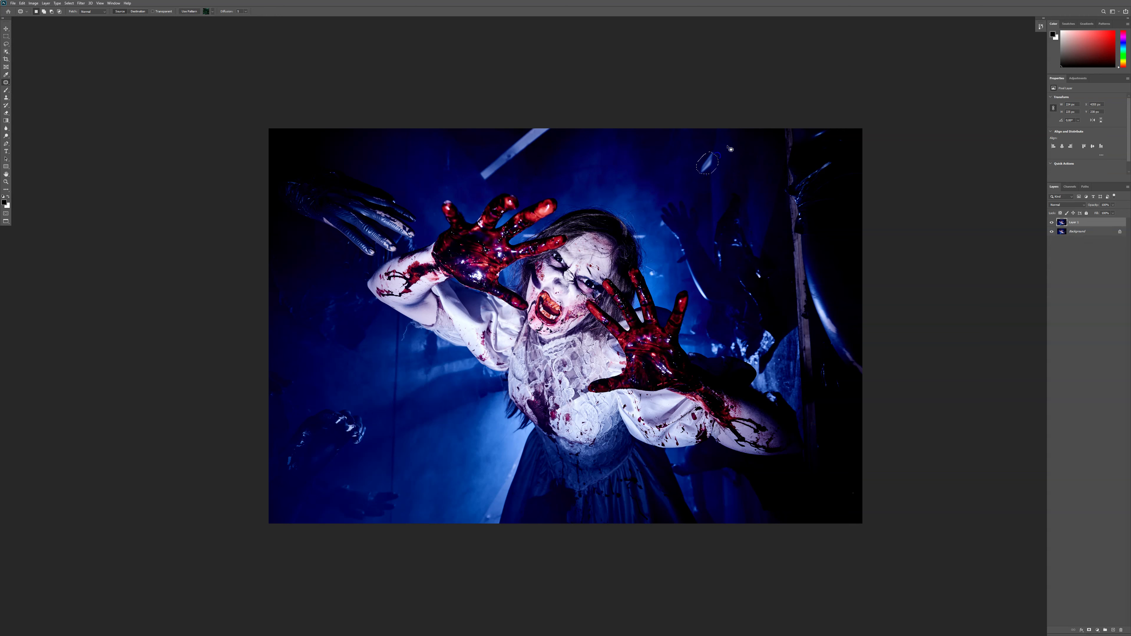
pyautogui.hotkey('shift', 'F5')
pyautogui.press('Return')
pyautogui.hotkey('ctrl', 'd')
pyautogui.moveTo(730, 150)
pyautogui.mouseDown()
pyautogui.moveTo(709, 155)
pyautogui.moveTo(726, 150)
pyautogui.mouseUp()
pyautogui.hotkey('ctrl', 'd')
# Select the slanted light bar above the raised bloody hand and remove it with a Content-Aware fill
pyautogui.moveTo(491, 178); pyautogui.dragTo(512, 166)
pyautogui.moveTo(498, 182); pyautogui.dragTo(498, 181)
pyautogui.hotkey('shift', 'F5')
pyautogui.press('Return')
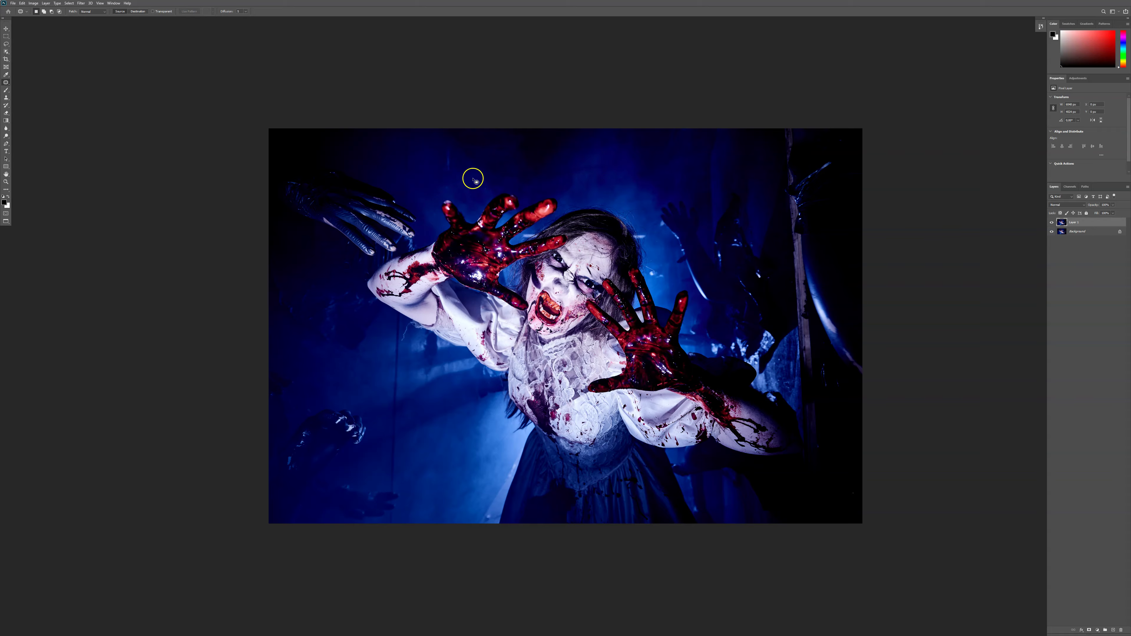
# Patch out the short horizontal light streak beside the bride's hair, facing the shadowy background hand
pyautogui.scroll(4, 666, 250)
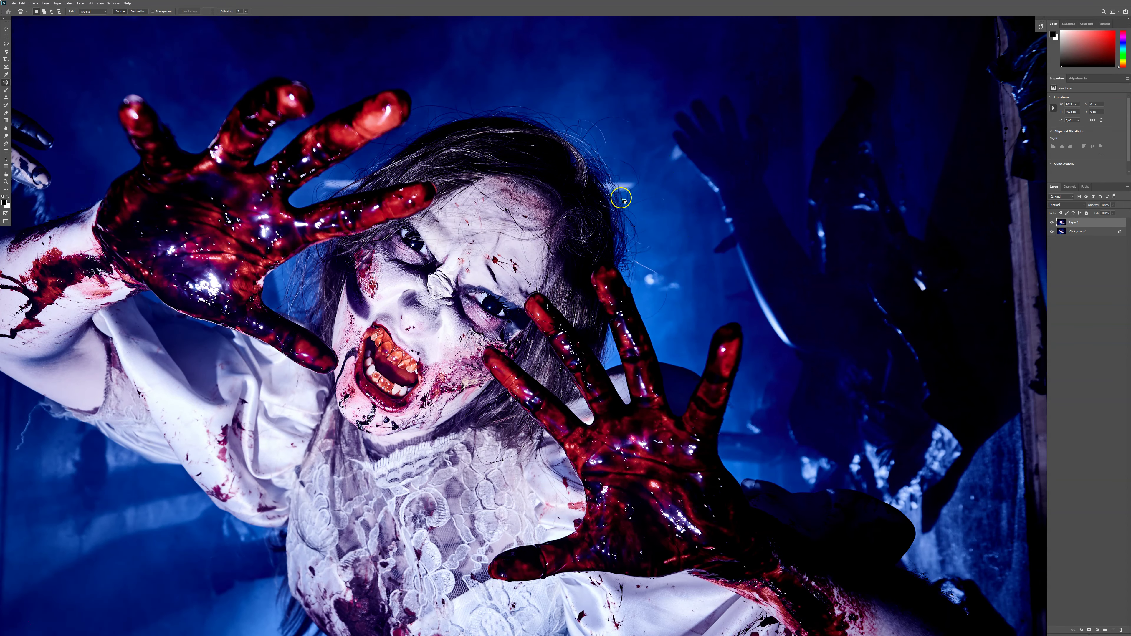
pyautogui.scroll(3, 619, 193)
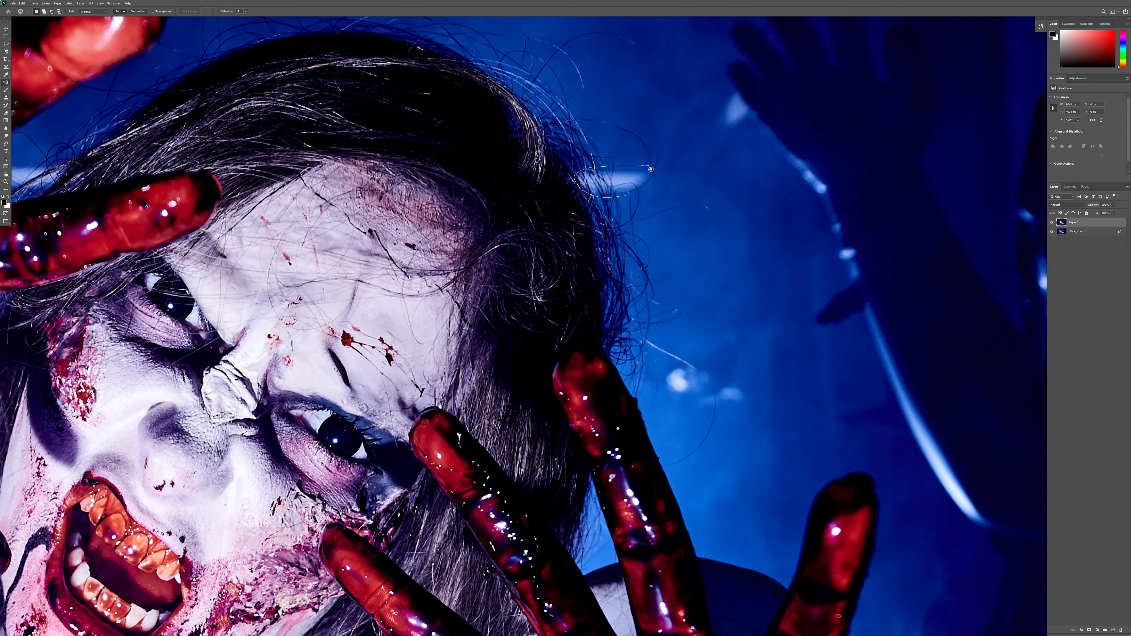
pyautogui.moveTo(642, 192); pyautogui.dragTo(600, 243)
pyautogui.hotkey('ctrl', 'd')
pyautogui.moveTo(659, 171)
pyautogui.mouseDown()
pyautogui.moveTo(672, 160)
pyautogui.moveTo(649, 161)
pyautogui.moveTo(657, 167)
pyautogui.moveTo(647, 151)
pyautogui.moveTo(650, 164)
pyautogui.mouseUp()
pyautogui.hotkey('ctrl', 'd')
pyautogui.moveTo(648, 156); pyautogui.dragTo(660, 158)
pyautogui.hotkey('ctrl', 'd')
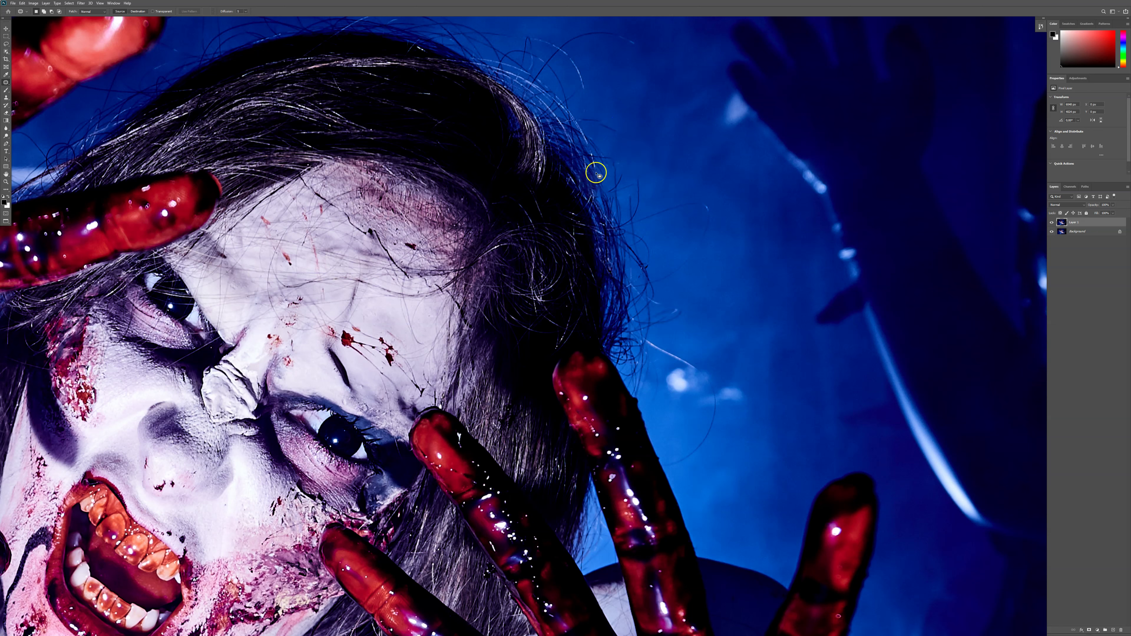
pyautogui.hotkey('ctrl', '-')
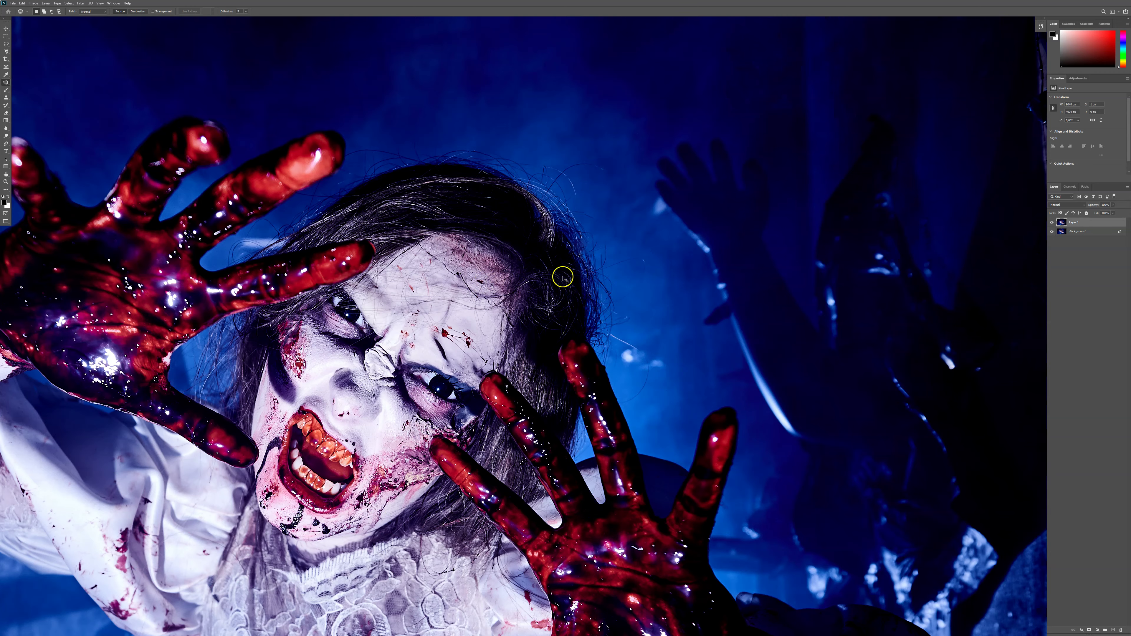
# Patch a small flaw in the blue background between the bride's hair and the shadowy background hand
pyautogui.hotkey('ctrl', '-')
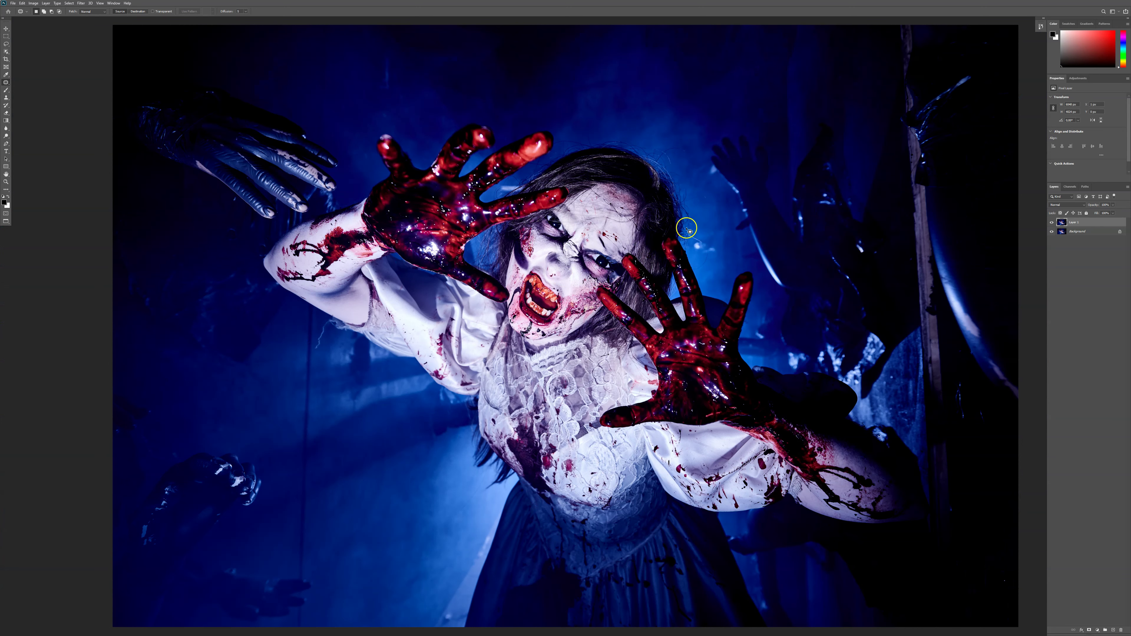
pyautogui.click(707, 198)
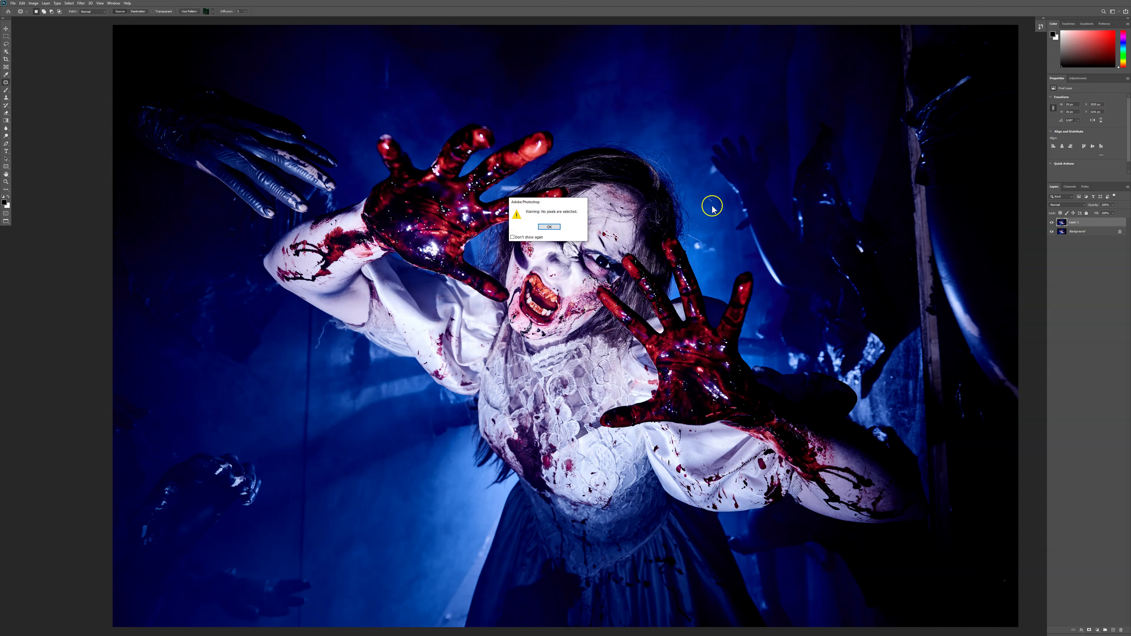
pyautogui.press('Return')
pyautogui.moveTo(711, 201); pyautogui.dragTo(710, 200)
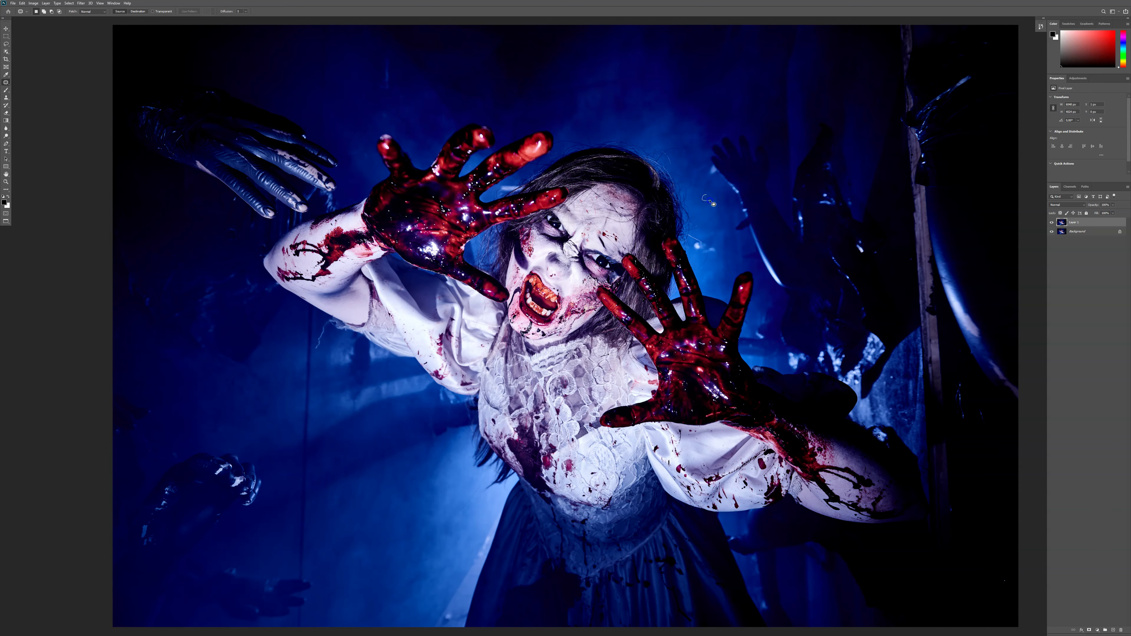
pyautogui.hotkey('ctrl', 'd')
pyautogui.moveTo(712, 124); pyautogui.dragTo(650, 174)
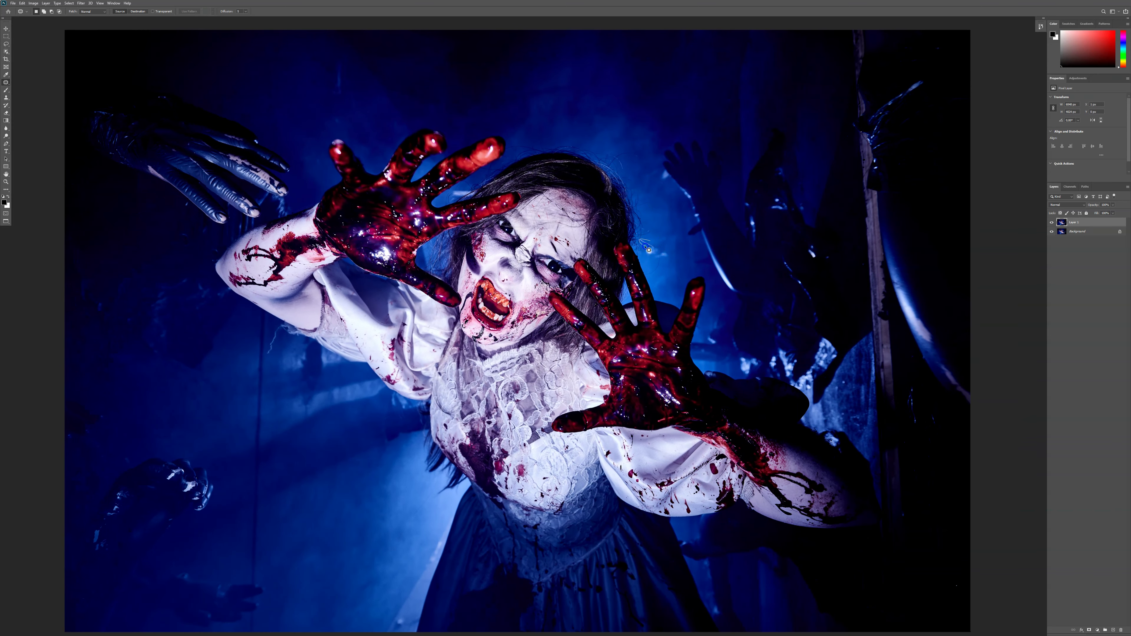
# Patch out the remaining bright spot in the blue background beside the bride's hair, above her raised fingertips
pyautogui.moveTo(652, 253); pyautogui.dragTo(651, 250)
pyautogui.moveTo(651, 250)
pyautogui.mouseDown()
pyautogui.moveTo(684, 262)
pyautogui.moveTo(651, 255)
pyautogui.mouseUp()
pyautogui.hotkey('ctrl', 'd')
pyautogui.hotkey('ctrl', 'd')
pyautogui.hotkey('ctrl', 'd')
pyautogui.moveTo(663, 252)
pyautogui.mouseDown()
pyautogui.moveTo(713, 256)
pyautogui.moveTo(748, 299)
pyautogui.mouseUp()
pyautogui.hotkey('ctrl', 'd')
pyautogui.hotkey('ctrl', 'd')
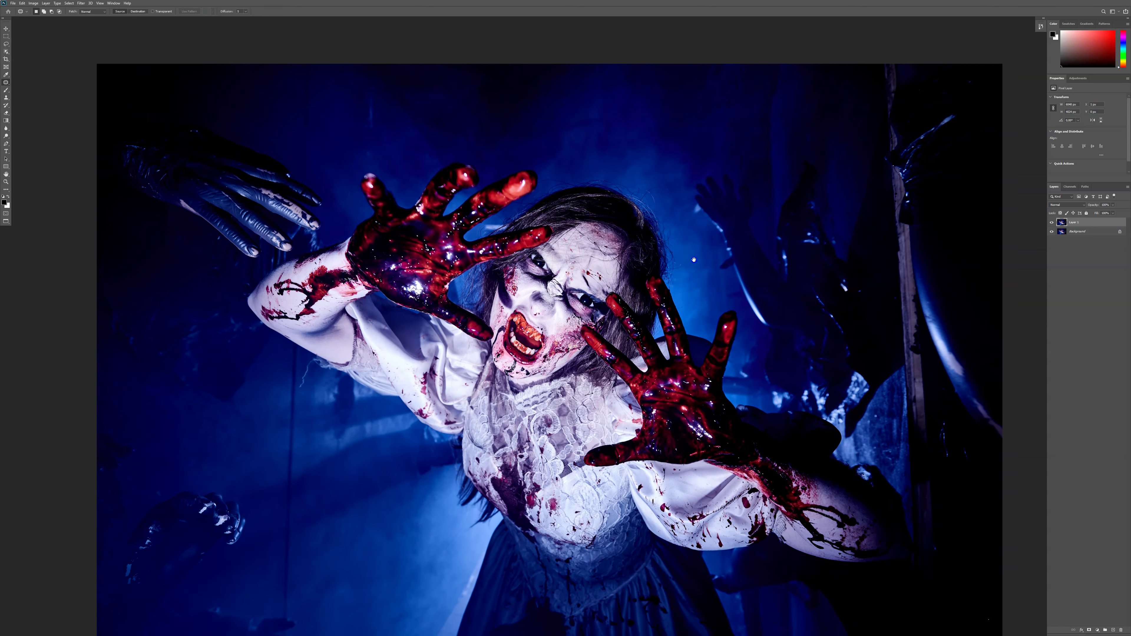
# Patch out the small light glint at the thumb side of the shadowy background hand
pyautogui.moveTo(695, 211); pyautogui.dragTo(695, 210)
pyautogui.moveTo(697, 207); pyautogui.dragTo(714, 207)
pyautogui.hotkey('ctrl', 'd')
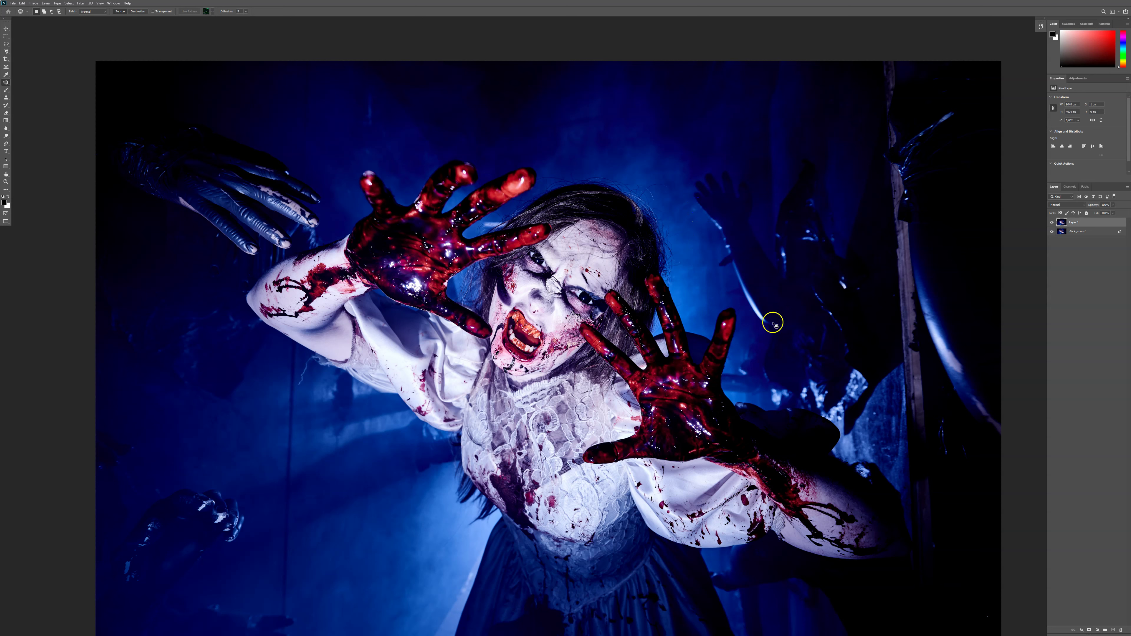
pyautogui.moveTo(696, 210); pyautogui.dragTo(720, 217)
pyautogui.click(821, 259)
pyautogui.moveTo(792, 368); pyautogui.dragTo(903, 185)
pyautogui.moveTo(922, 271); pyautogui.dragTo(758, 464)
pyautogui.moveTo(768, 417); pyautogui.dragTo(706, 392)
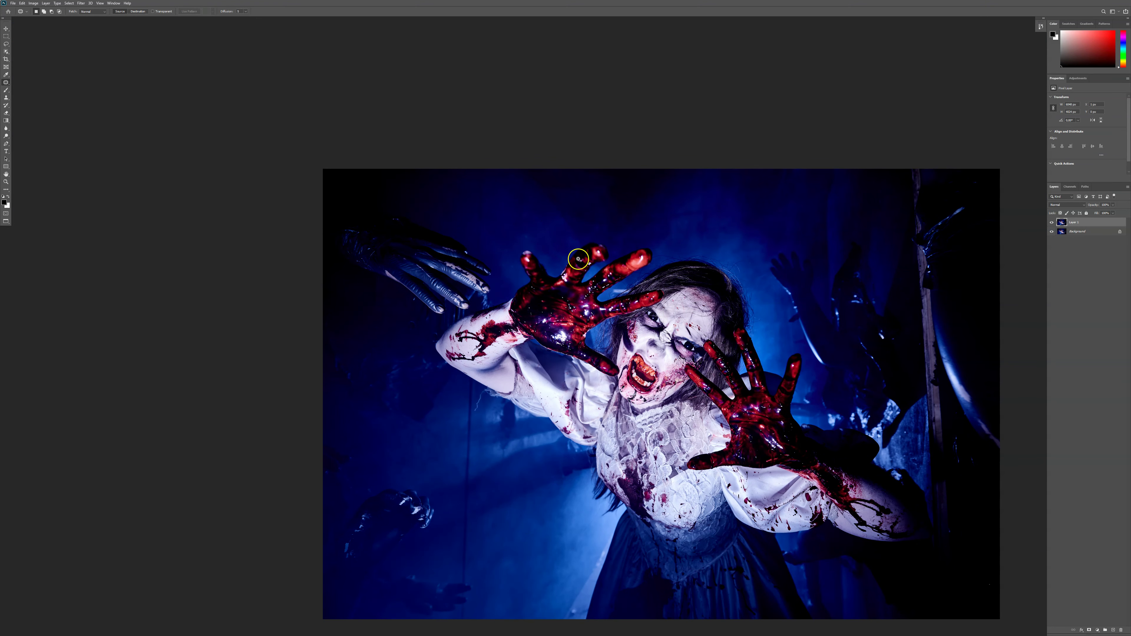
# Remove the light streak showing between the fingers of the bloody hand beside her hair, using the Patch and Clone Stamp tools
pyautogui.scroll(5, 579, 258)
pyautogui.scroll(2, 637, 189)
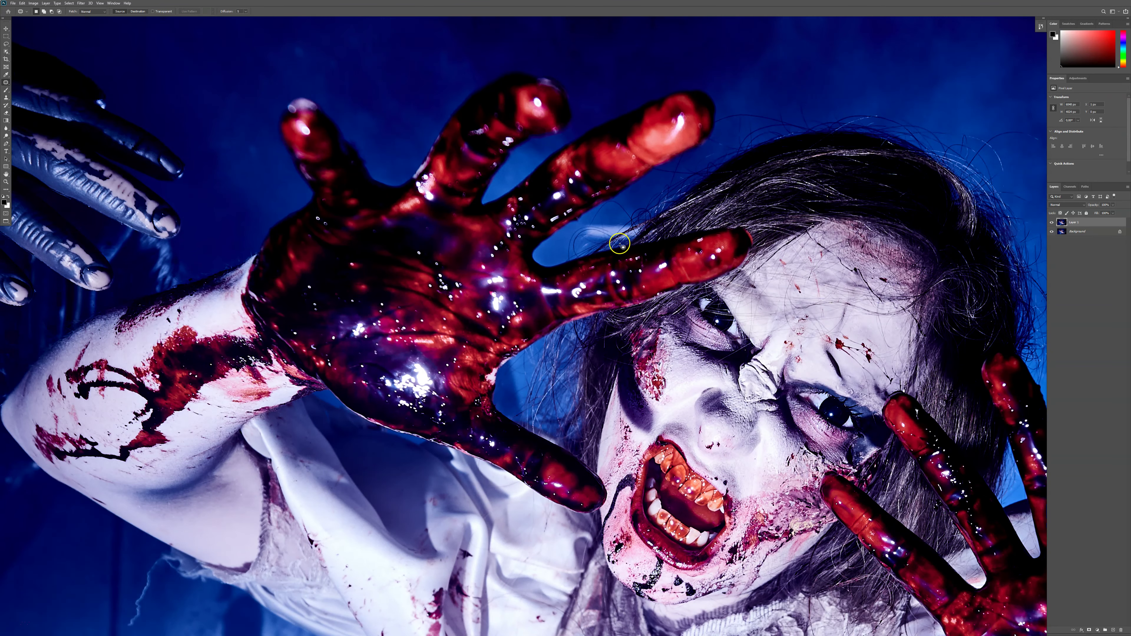
pyautogui.moveTo(591, 244); pyautogui.dragTo(591, 244)
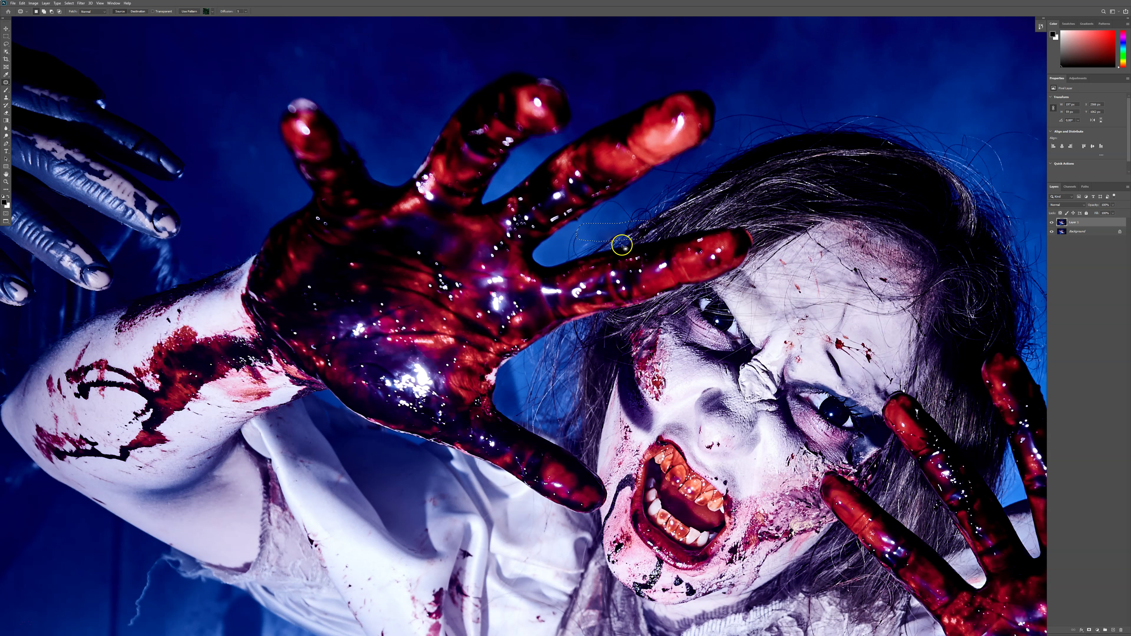
pyautogui.press('s')
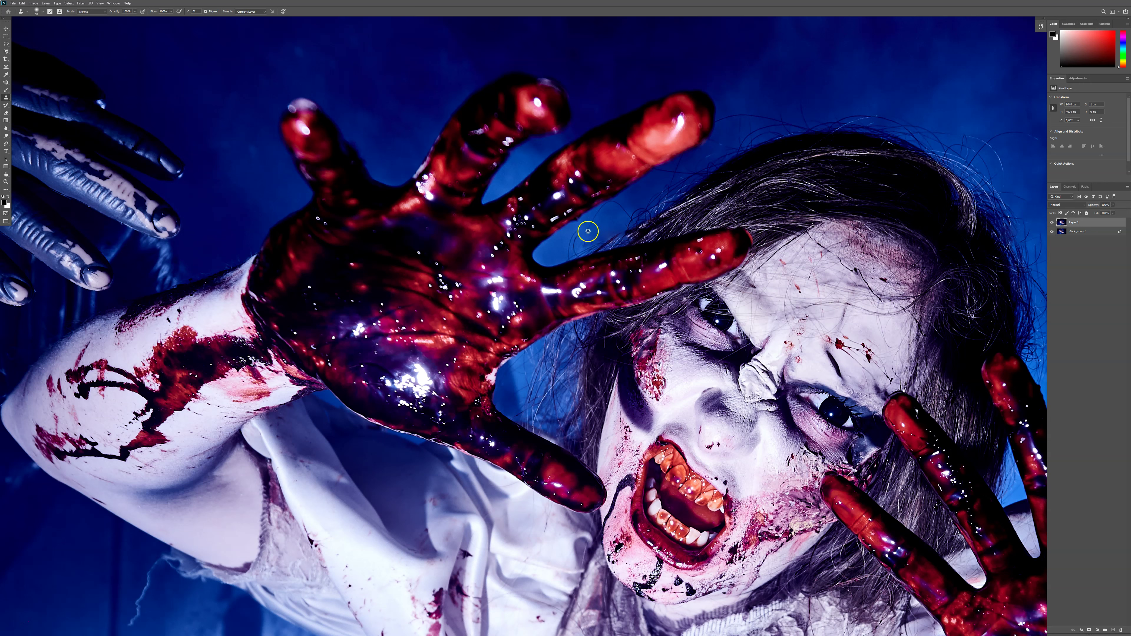
pyautogui.keyDown('alt'); pyautogui.click(616, 235); pyautogui.keyUp('alt')
pyautogui.press('j')
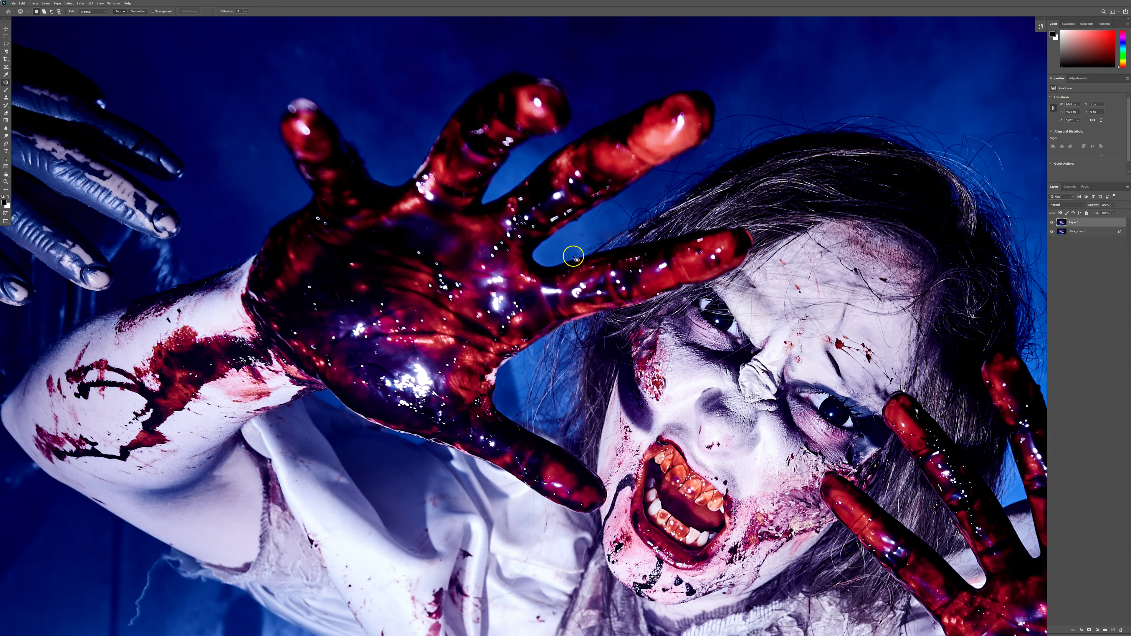
pyautogui.click(601, 233)
pyautogui.moveTo(594, 224); pyautogui.dragTo(592, 227)
pyautogui.click(599, 253)
# Compare the whole photo before and after retouching by toggling the visibility of the duplicate layer
pyautogui.scroll(-8, 788, 272)
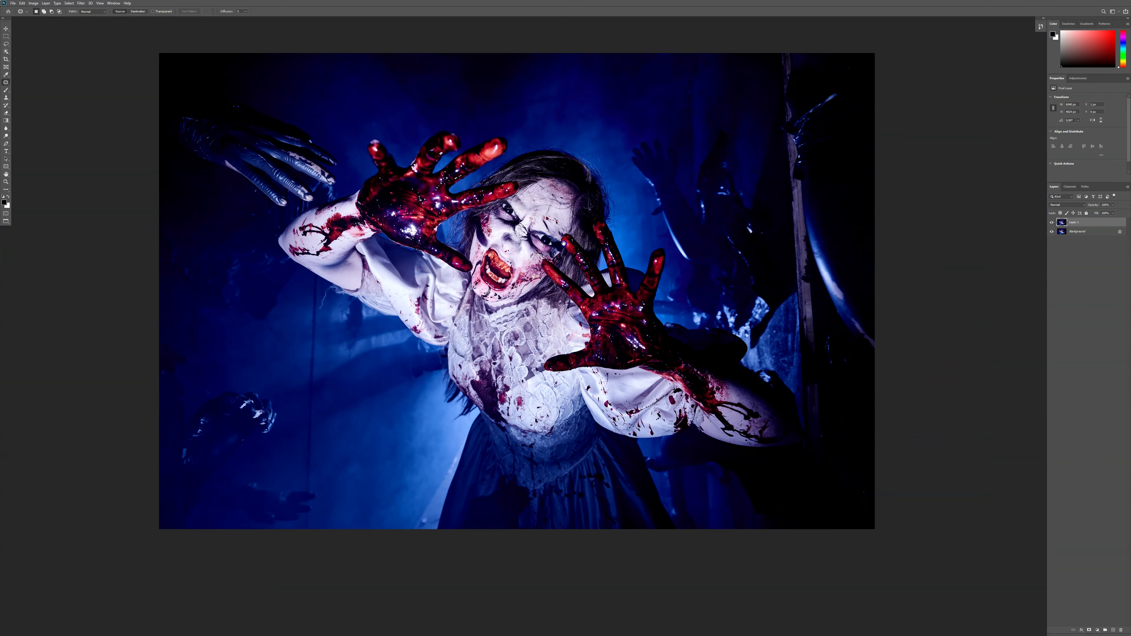
pyautogui.scroll(-4, 564, 243)
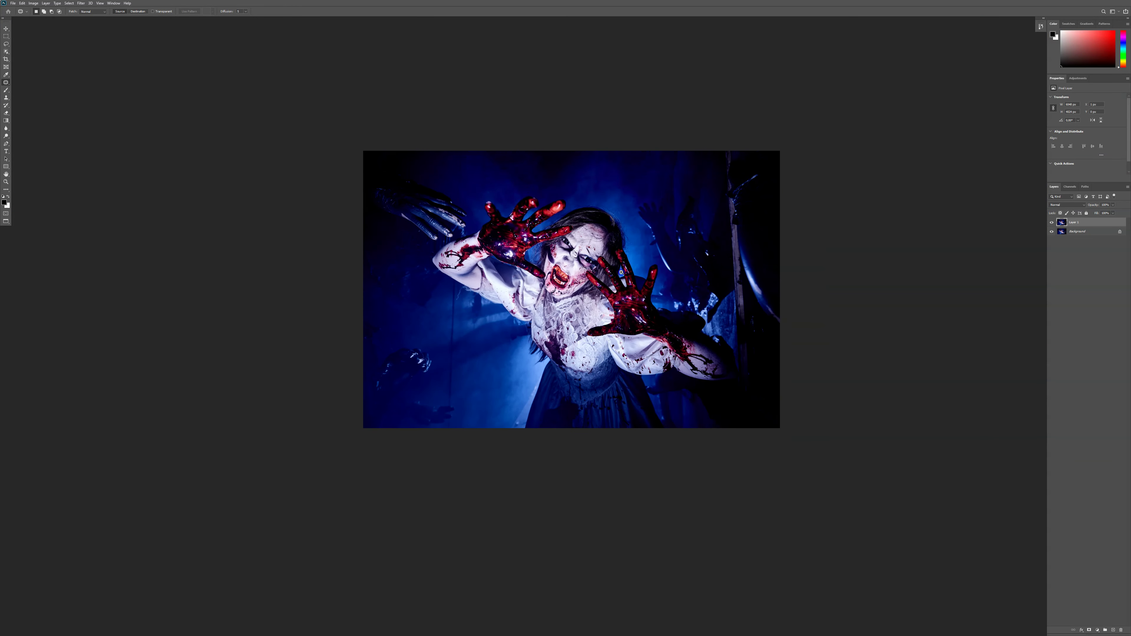
pyautogui.scroll(2, 621, 273)
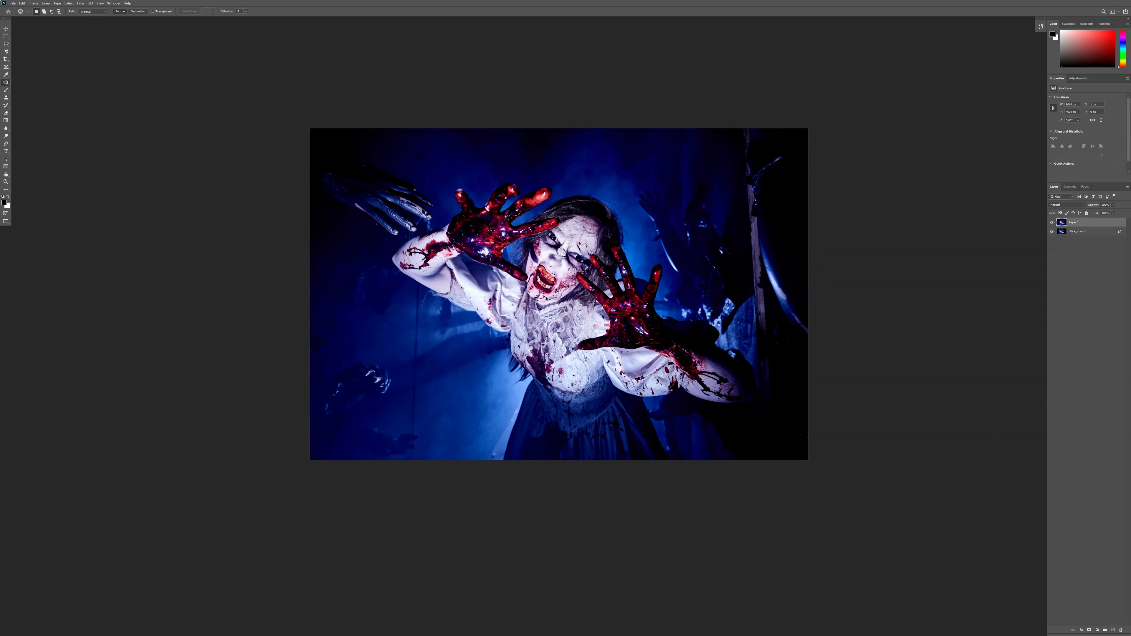
pyautogui.click(1052, 222)
pyautogui.click(1052, 223)
pyautogui.click(1052, 223)
pyautogui.click(1052, 223)
pyautogui.click(1053, 223)
pyautogui.click(1052, 222)
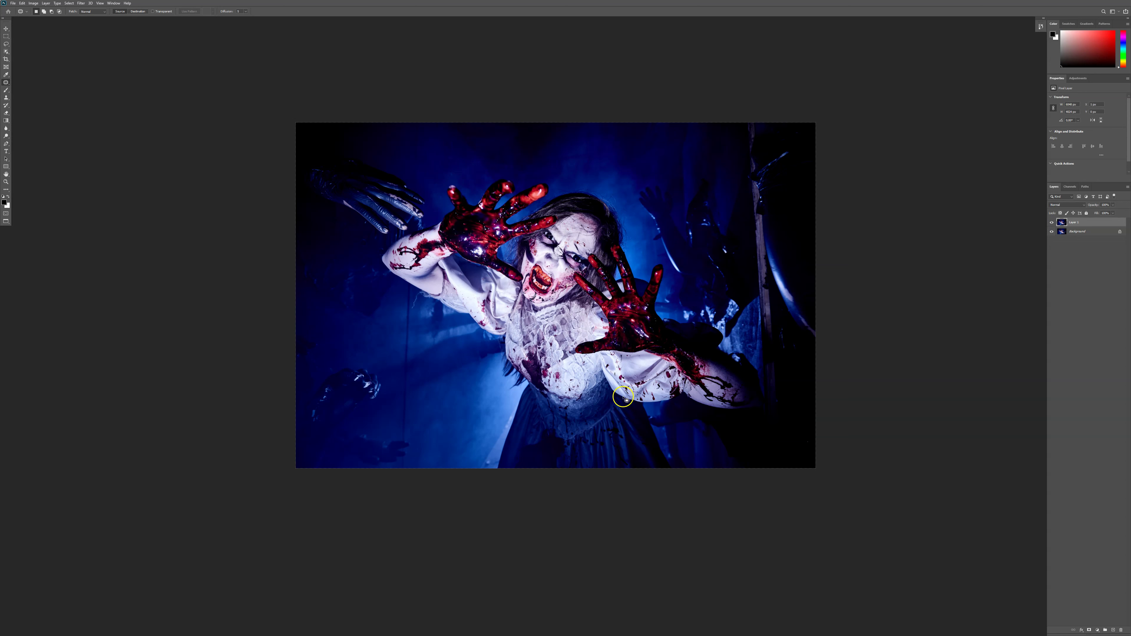
# Merge the retouched layer down, duplicate the background again and darken the pale background hand above the bride's elbow with the Burn tool
pyautogui.hotkey('ctrl', 'e')
pyautogui.hotkey('ctrl', 'j')
pyautogui.press('o')
pyautogui.moveTo(359, 213)
pyautogui.mouseDown()
pyautogui.moveTo(403, 224)
pyautogui.moveTo(378, 208)
pyautogui.moveTo(392, 202)
pyautogui.moveTo(385, 194)
pyautogui.moveTo(418, 204)
pyautogui.moveTo(367, 180)
pyautogui.moveTo(416, 211)
pyautogui.moveTo(386, 221)
pyautogui.moveTo(345, 199)
pyautogui.moveTo(384, 224)
pyautogui.moveTo(334, 181)
pyautogui.moveTo(374, 220)
pyautogui.mouseUp()
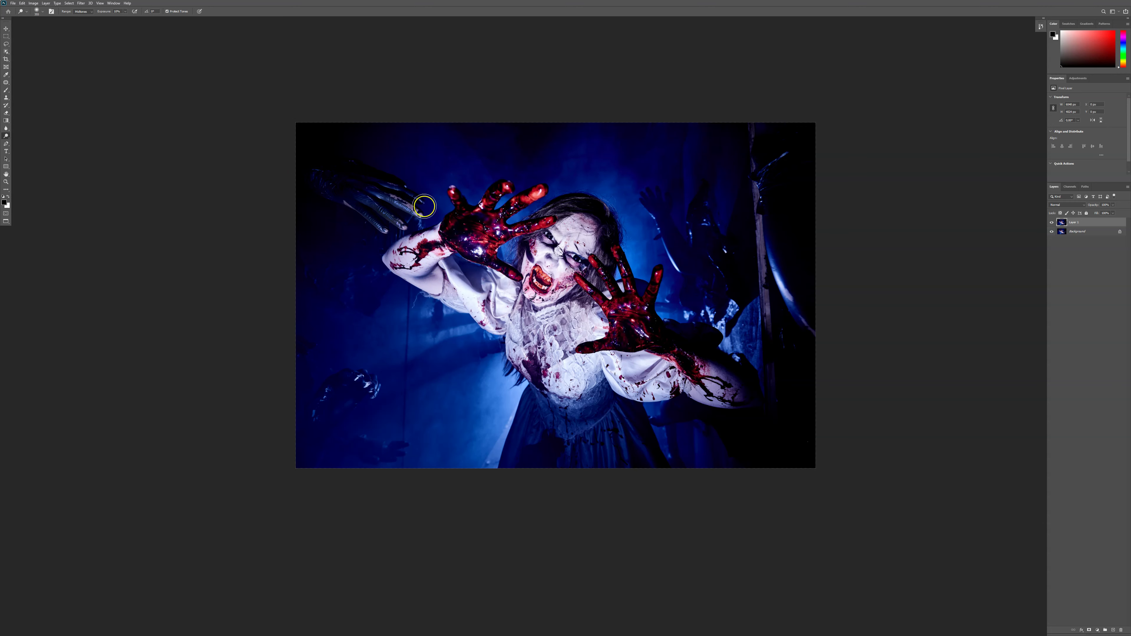
pyautogui.scroll(5, 424, 206)
pyautogui.moveTo(366, 252)
pyautogui.mouseDown()
pyautogui.moveTo(390, 249)
pyautogui.moveTo(358, 227)
pyautogui.moveTo(415, 261)
pyautogui.mouseUp()
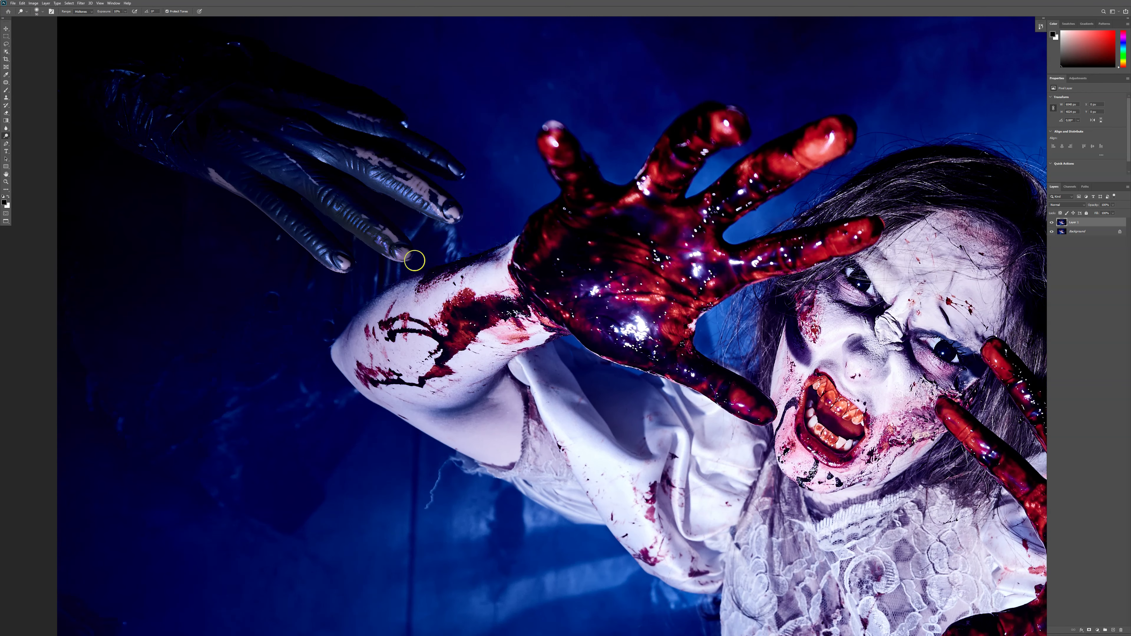
pyautogui.moveTo(337, 218)
pyautogui.mouseDown()
pyautogui.moveTo(549, 285)
pyautogui.moveTo(537, 322)
pyautogui.mouseUp()
# Set the Burn exposure to 30% and further darken the fingers and fingertips of the background hand
pyautogui.press('3')
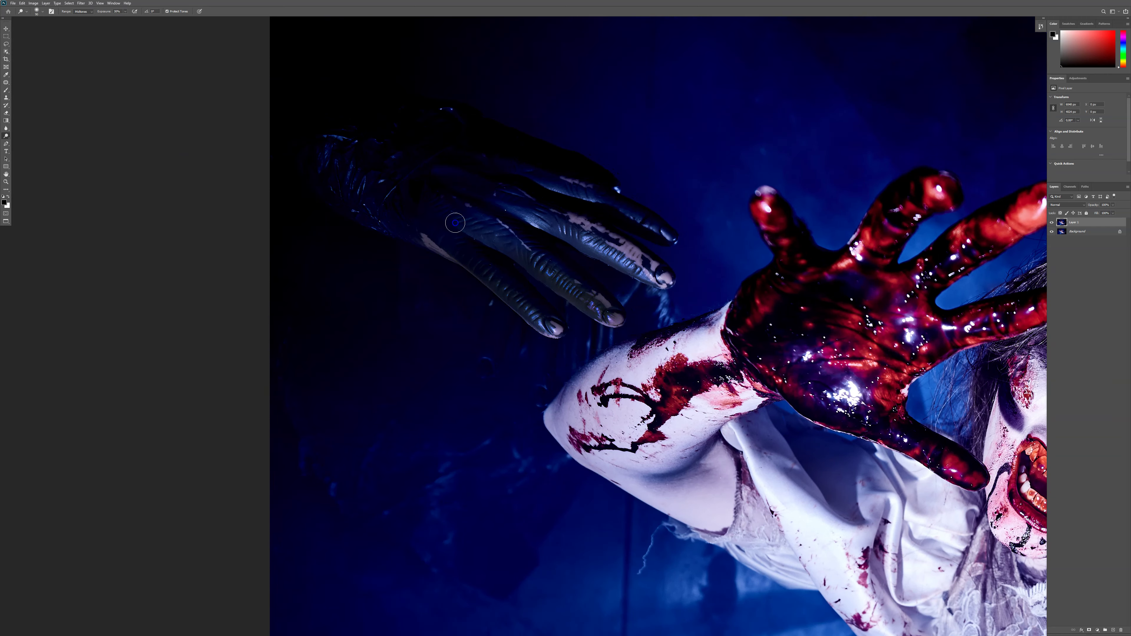
pyautogui.moveTo(571, 229)
pyautogui.mouseDown()
pyautogui.moveTo(535, 223)
pyautogui.moveTo(669, 278)
pyautogui.moveTo(641, 245)
pyautogui.moveTo(454, 171)
pyautogui.moveTo(444, 223)
pyautogui.moveTo(560, 317)
pyautogui.mouseUp()
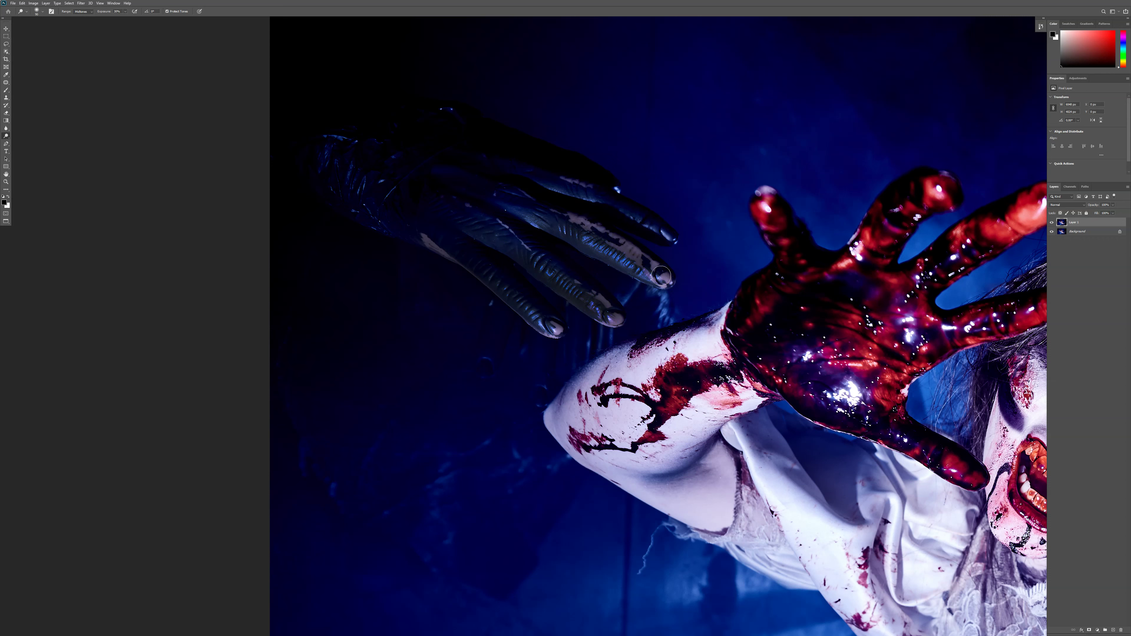
pyautogui.moveTo(603, 323); pyautogui.dragTo(554, 334)
pyautogui.moveTo(619, 311); pyautogui.dragTo(645, 268)
pyautogui.moveTo(542, 245); pyautogui.dragTo(629, 267)
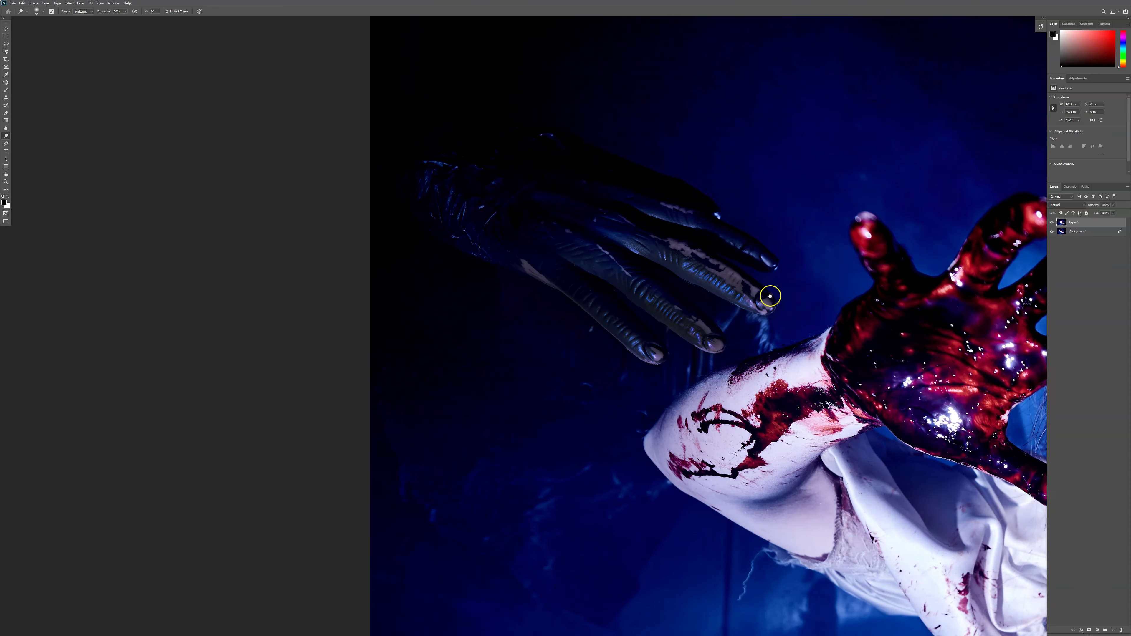
pyautogui.moveTo(824, 327); pyautogui.dragTo(509, 262)
pyautogui.moveTo(395, 253); pyautogui.dragTo(598, 341)
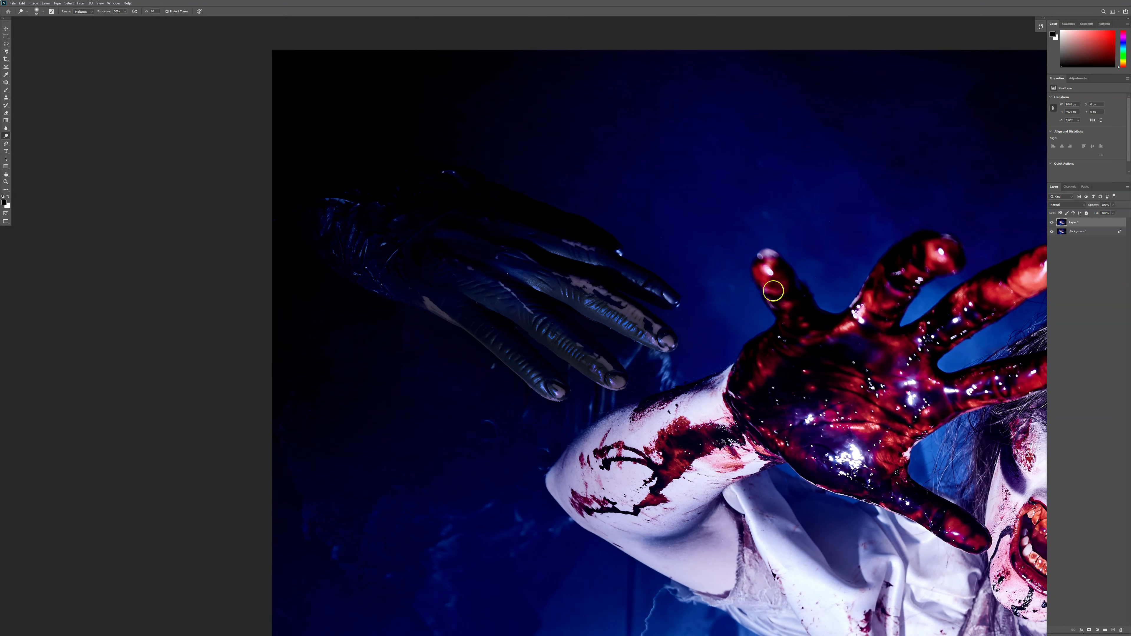
# Create a new layer with the Color blend mode above the burned layer
pyautogui.hotkey('ctrl', 'n')
pyautogui.press('Escape')
pyautogui.hotkey('ctrl', 'shift', 'n')
pyautogui.click(528, 221)
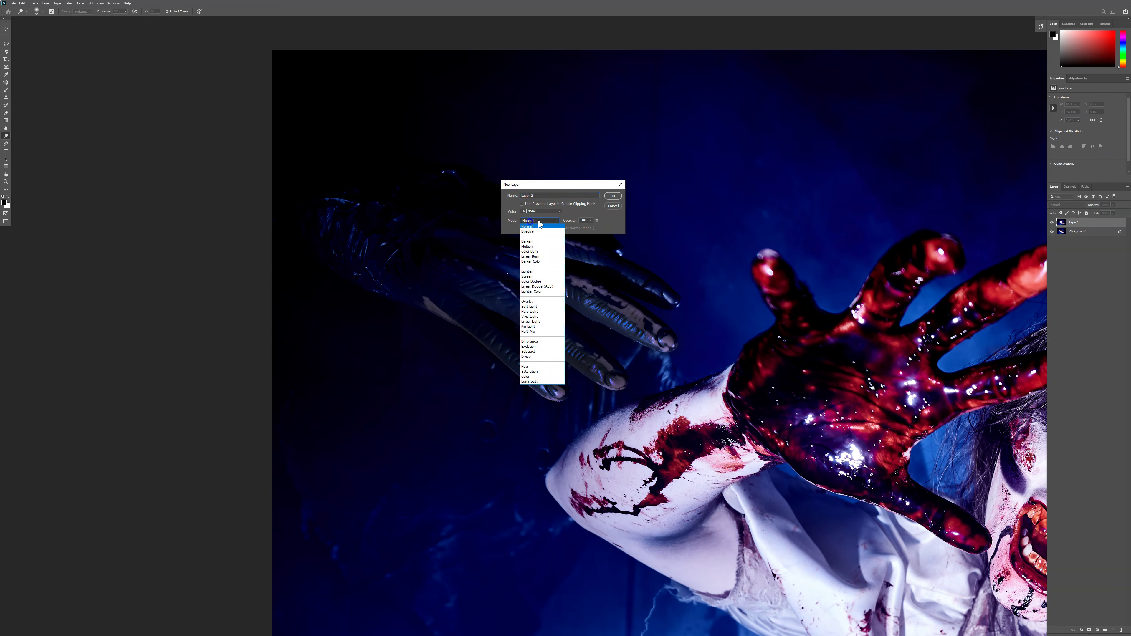
pyautogui.click(534, 377)
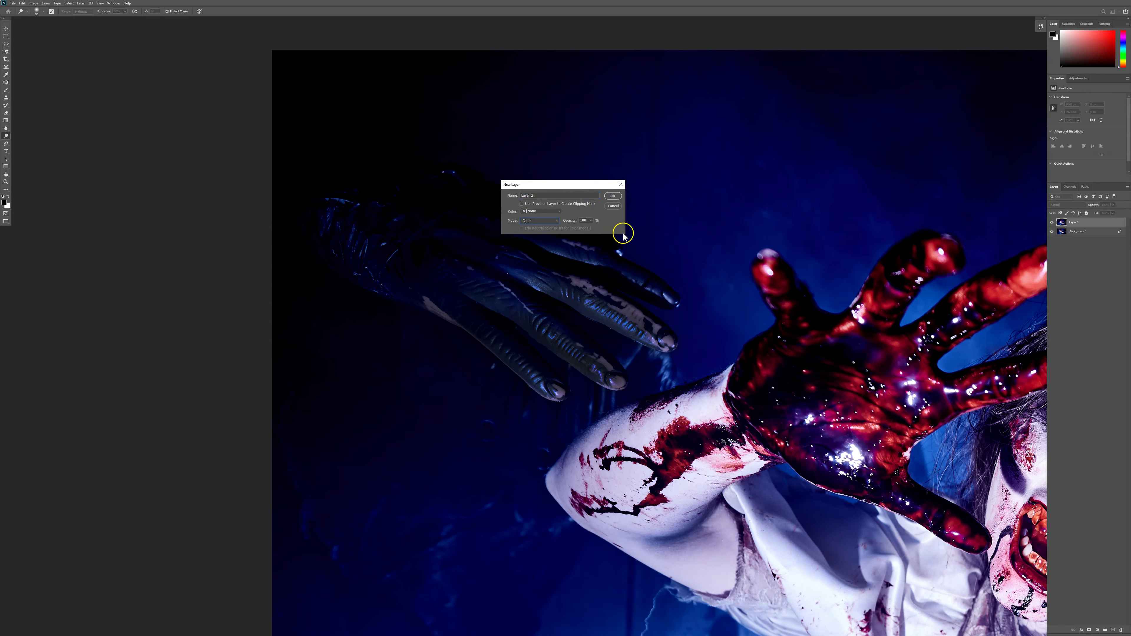
pyautogui.click(613, 196)
# Sample a dark blue from the background hand and brush it over the fingers at 10% opacity to even their tint
pyautogui.press('b')
pyautogui.moveTo(398, 278); pyautogui.dragTo(348, 288)
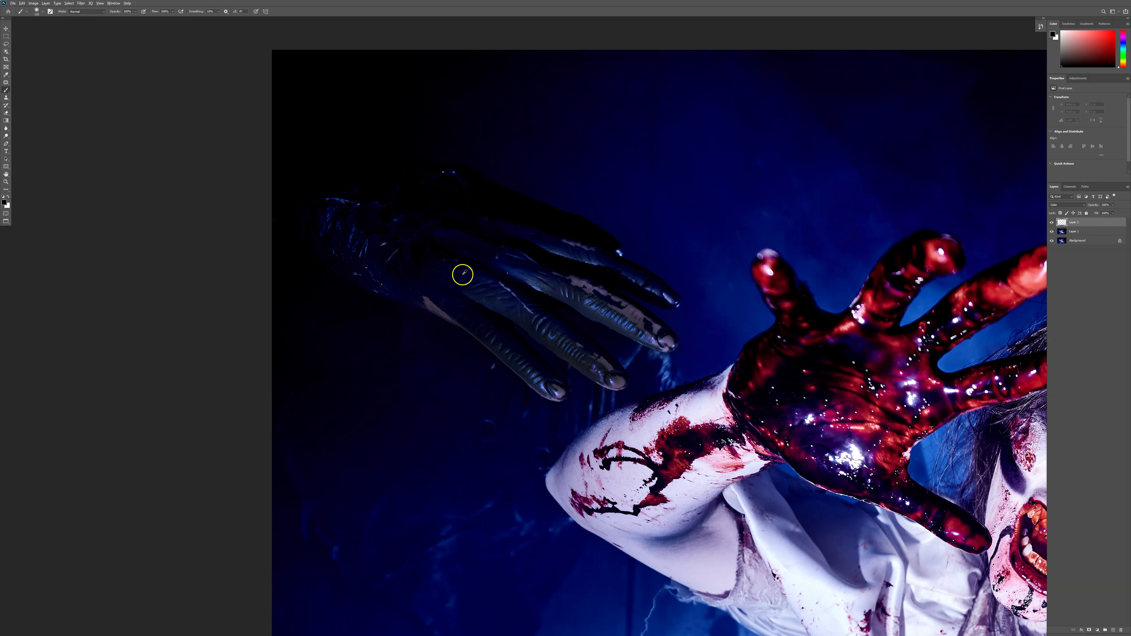
pyautogui.keyDown('alt'); pyautogui.click(476, 274); pyautogui.keyUp('alt')
pyautogui.press('1')
pyautogui.moveTo(565, 394); pyautogui.dragTo(493, 358)
pyautogui.moveTo(564, 397)
pyautogui.mouseDown()
pyautogui.moveTo(469, 331)
pyautogui.moveTo(559, 401)
pyautogui.moveTo(553, 392)
pyautogui.moveTo(591, 394)
pyautogui.moveTo(553, 390)
pyautogui.moveTo(427, 310)
pyautogui.moveTo(617, 386)
pyautogui.moveTo(512, 319)
pyautogui.moveTo(620, 391)
pyautogui.moveTo(518, 319)
pyautogui.moveTo(625, 392)
pyautogui.moveTo(527, 323)
pyautogui.moveTo(632, 387)
pyautogui.moveTo(565, 336)
pyautogui.moveTo(623, 386)
pyautogui.moveTo(502, 322)
pyautogui.moveTo(611, 387)
pyautogui.moveTo(548, 342)
pyautogui.moveTo(610, 383)
pyautogui.moveTo(557, 328)
pyautogui.moveTo(646, 342)
pyautogui.moveTo(532, 282)
pyautogui.moveTo(662, 343)
pyautogui.moveTo(550, 288)
pyautogui.moveTo(617, 305)
pyautogui.moveTo(595, 322)
pyautogui.moveTo(649, 332)
pyautogui.moveTo(538, 282)
pyautogui.moveTo(647, 325)
pyautogui.moveTo(633, 317)
pyautogui.moveTo(610, 374)
pyautogui.moveTo(594, 377)
pyautogui.moveTo(615, 382)
pyautogui.moveTo(497, 319)
pyautogui.moveTo(554, 394)
pyautogui.mouseUp()
pyautogui.moveTo(552, 322)
pyautogui.mouseDown()
pyautogui.moveTo(663, 326)
pyautogui.moveTo(566, 311)
pyautogui.mouseUp()
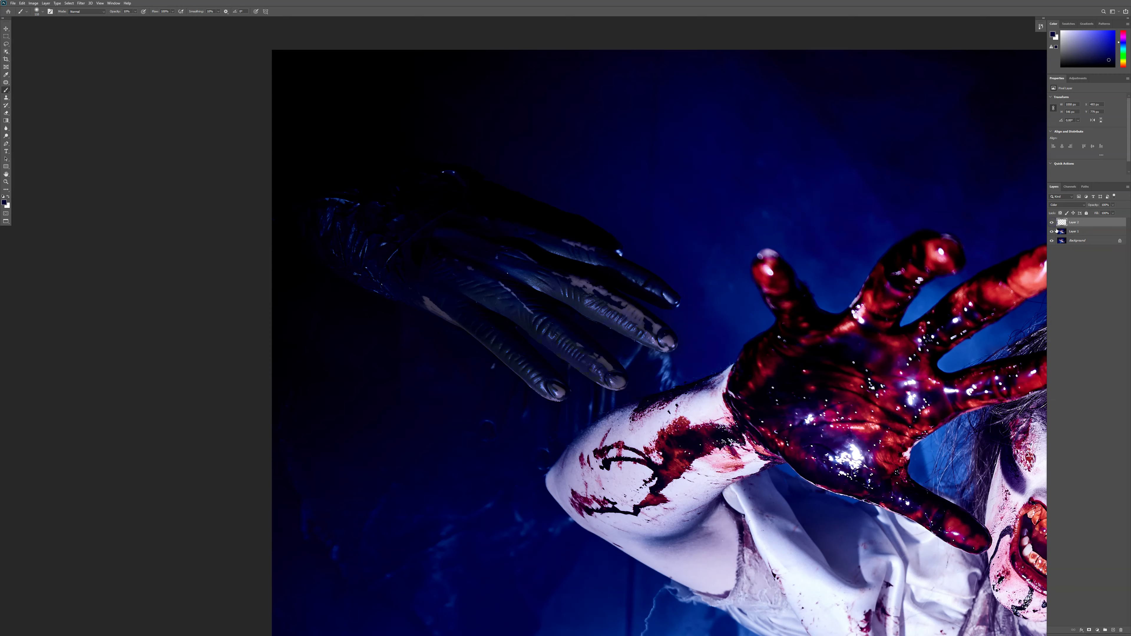
# Merge all visible layers and switch to the next open photo, the bride leaning her head back with one arm raised
pyautogui.hotkey('ctrl', '0')
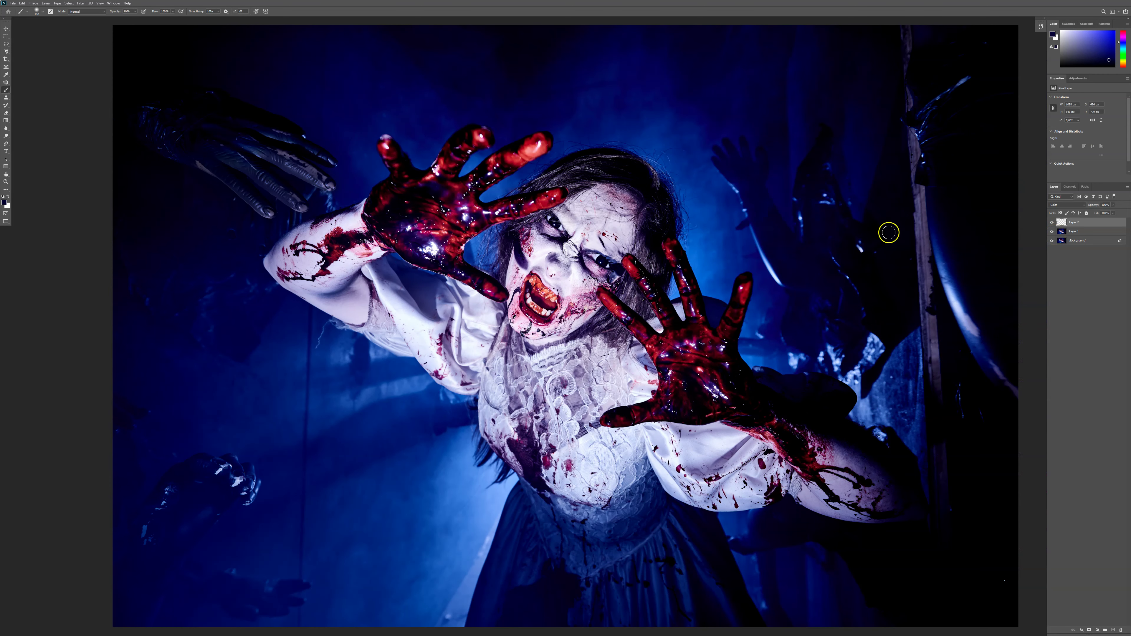
pyautogui.hotkey('ctrl', '-')
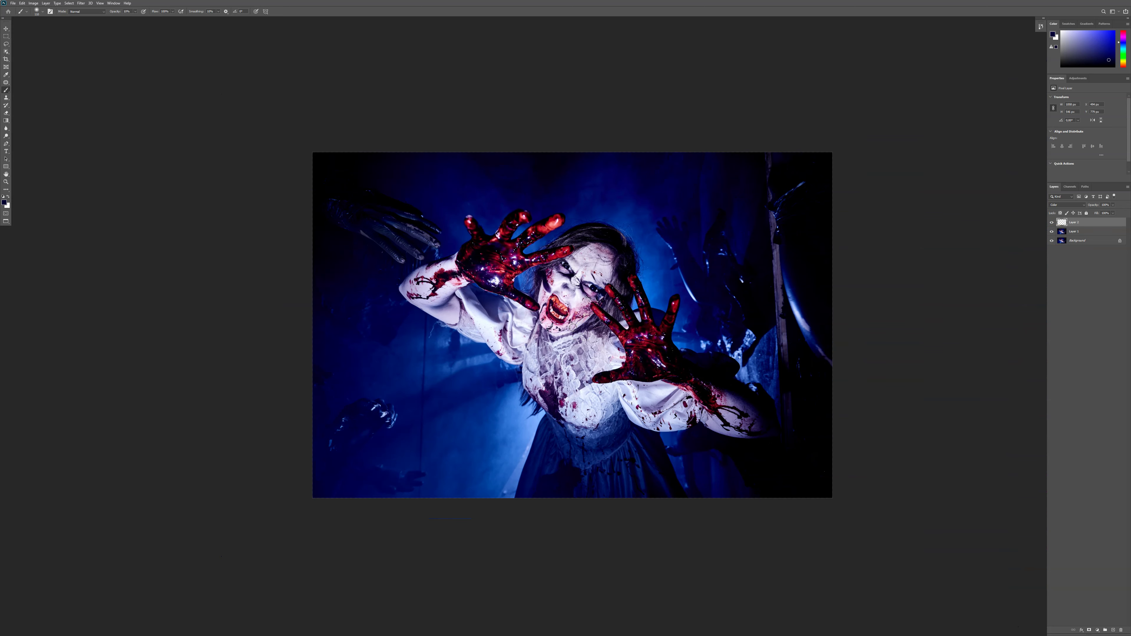
pyautogui.hotkey('ctrl', 'shift', 'e')
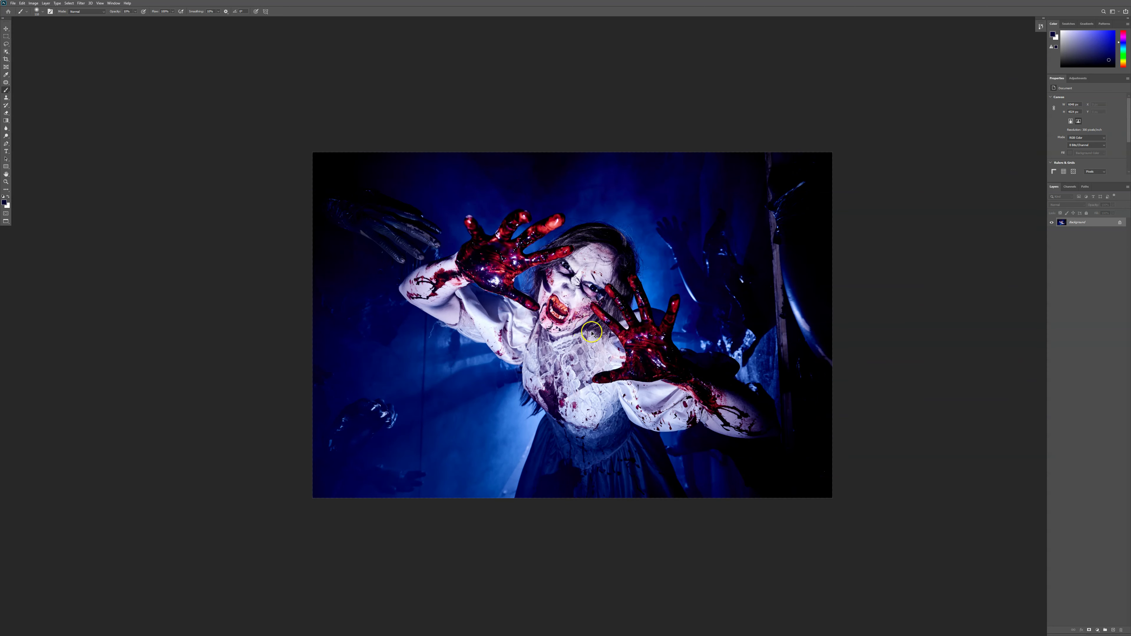
pyautogui.hotkey('ctrl', 'Tab')
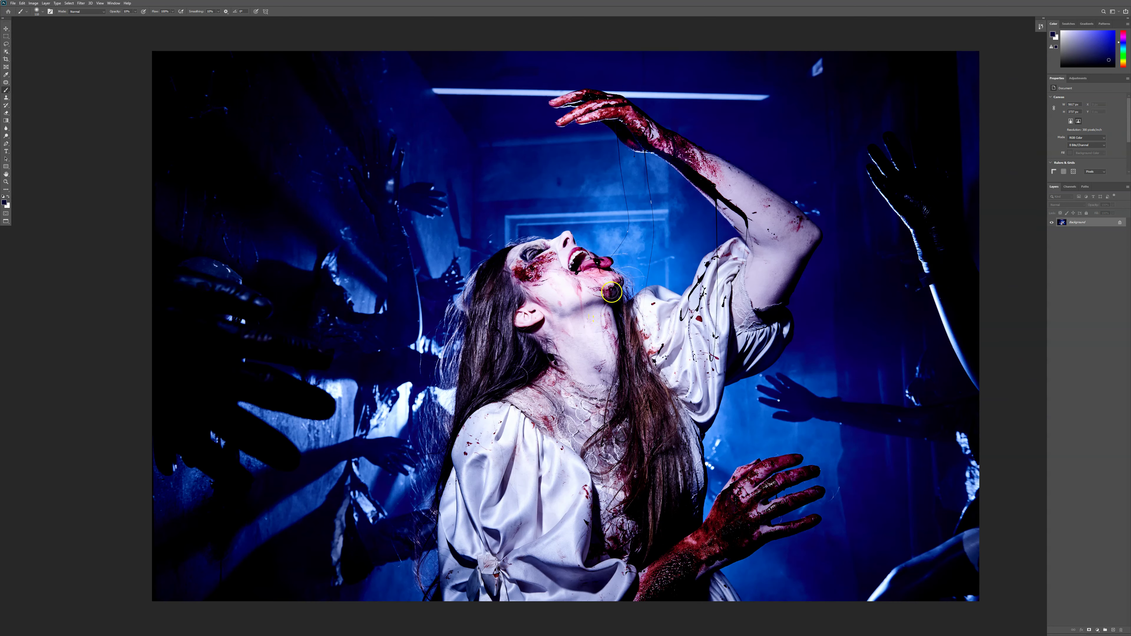
# Duplicate the background layer and patch out the small light reflection in the upper corner above the raised arm
pyautogui.hotkey('ctrl', 'j')
pyautogui.press('j')
pyautogui.moveTo(830, 73); pyautogui.dragTo(824, 58)
pyautogui.moveTo(820, 68); pyautogui.dragTo(821, 93)
pyautogui.hotkey('ctrl', 'd')
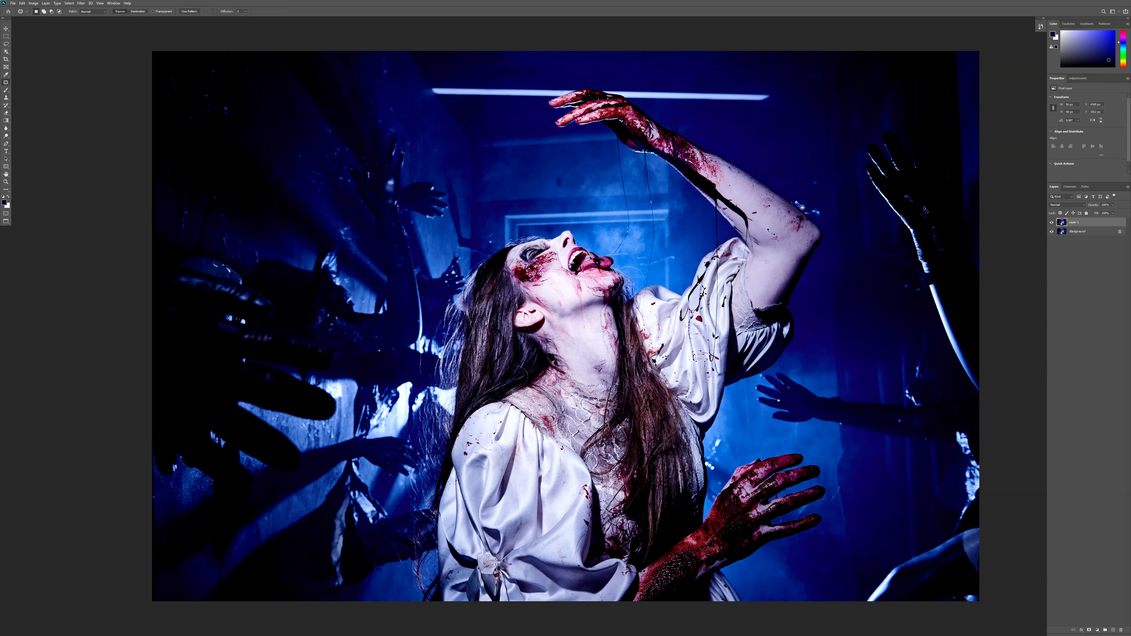
# Patch small specks around the bride's raised elbow and at the photo's lower corner
pyautogui.moveTo(816, 178); pyautogui.dragTo(813, 188)
pyautogui.click(795, 203)
pyautogui.click(802, 211)
pyautogui.moveTo(977, 594)
pyautogui.mouseDown()
pyautogui.moveTo(978, 606)
pyautogui.moveTo(950, 588)
pyautogui.mouseUp()
# Patch out small light specks in the dark area around and below the large shadowy foreground hand
pyautogui.moveTo(285, 338); pyautogui.dragTo(524, 306)
pyautogui.moveTo(416, 442); pyautogui.dragTo(429, 423)
pyautogui.hotkey('ctrl', 'd')
pyautogui.moveTo(398, 465); pyautogui.dragTo(396, 461)
pyautogui.moveTo(394, 464); pyautogui.dragTo(398, 470)
pyautogui.hotkey('ctrl', 'd')
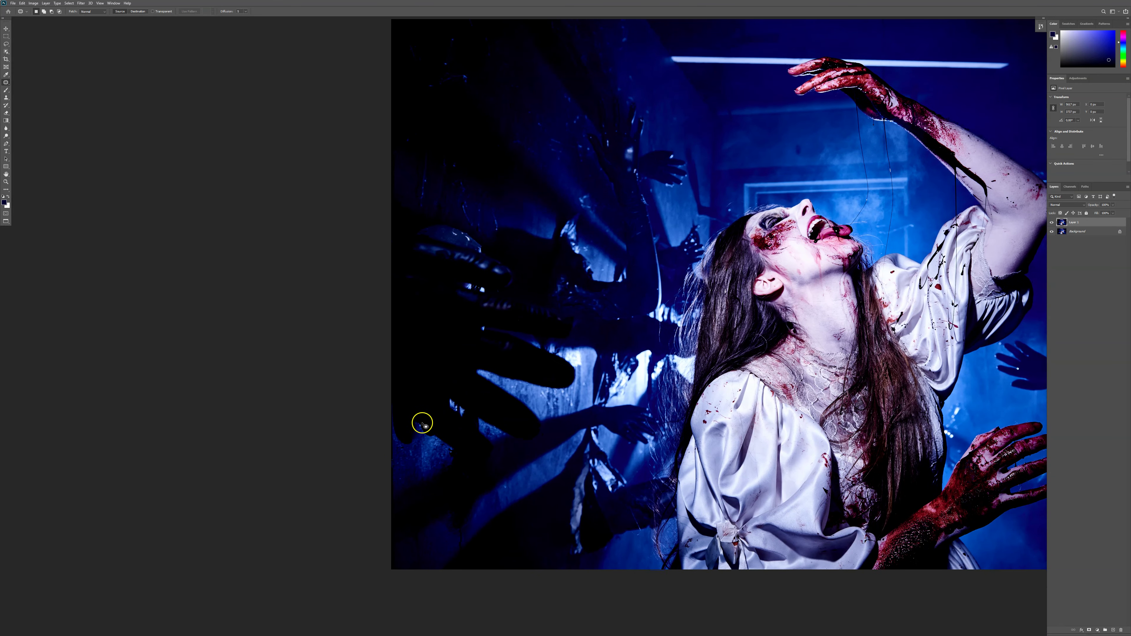
pyautogui.moveTo(420, 428); pyautogui.dragTo(423, 428)
pyautogui.hotkey('ctrl', 'd')
# Patch out a small speck in the dark wall area above the large shadowy foreground hand
pyautogui.moveTo(830, 176); pyautogui.dragTo(736, 369)
pyautogui.moveTo(354, 259); pyautogui.dragTo(362, 243)
pyautogui.hotkey('ctrl', 'd')
pyautogui.moveTo(825, 380); pyautogui.dragTo(699, 253)
pyautogui.moveTo(783, 413); pyautogui.dragTo(768, 390)
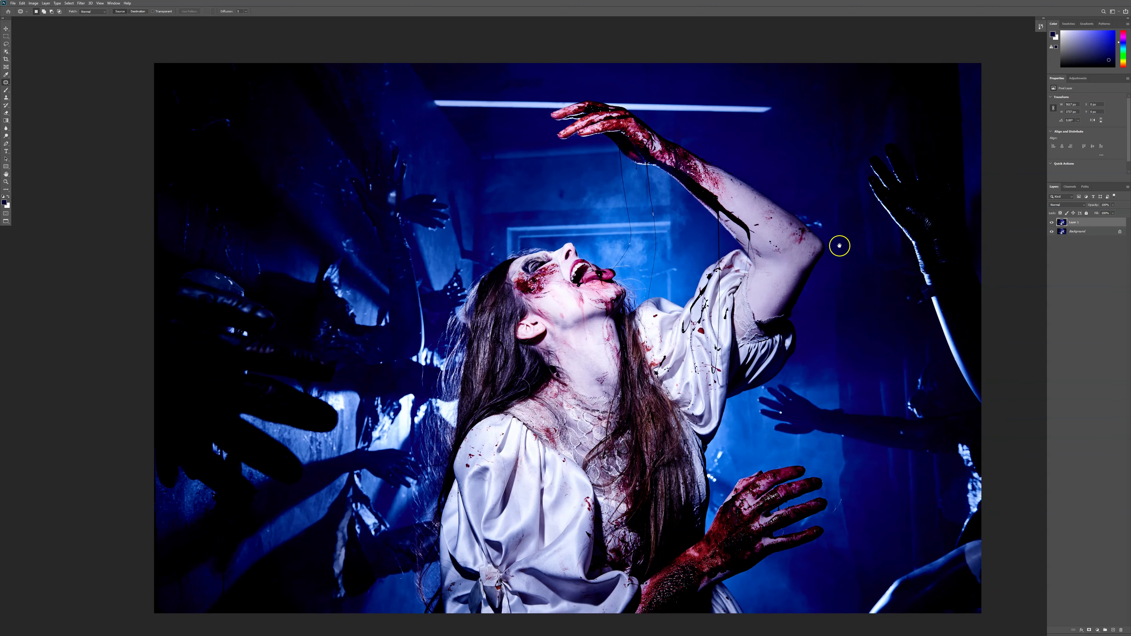
# Patch out the remaining light specks in the blue background beside the bride's raised elbow
pyautogui.click(800, 234)
pyautogui.moveTo(800, 234); pyautogui.dragTo(787, 249)
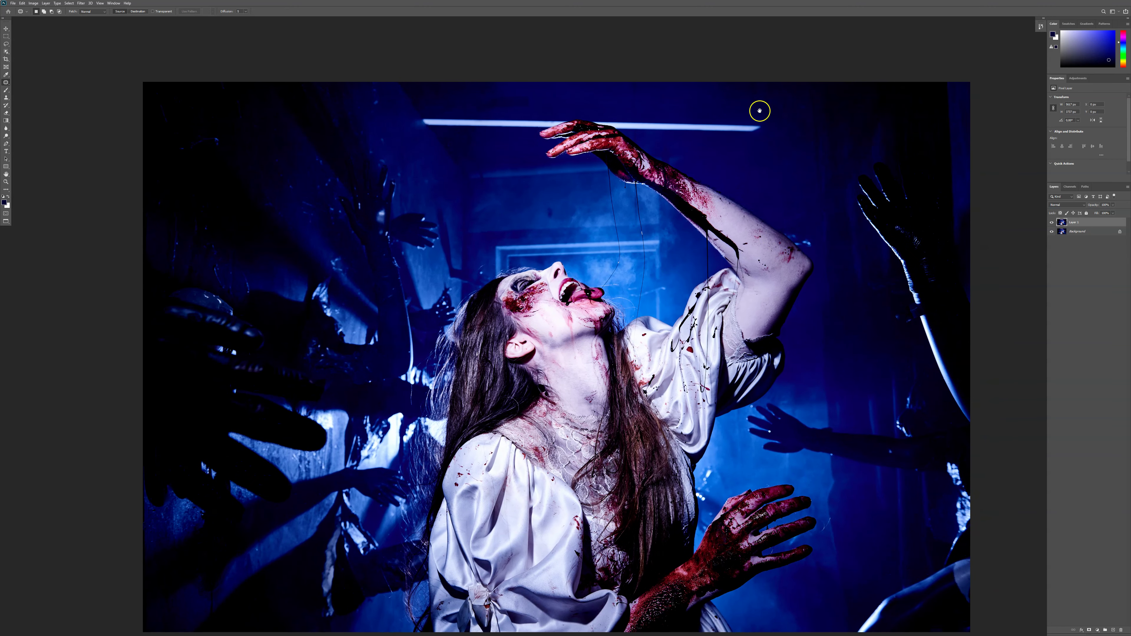
pyautogui.moveTo(824, 236)
pyautogui.mouseDown()
pyautogui.moveTo(741, 243)
pyautogui.moveTo(789, 202)
pyautogui.moveTo(729, 244)
pyautogui.moveTo(755, 247)
pyautogui.mouseUp()
pyautogui.scroll(4, 741, 242)
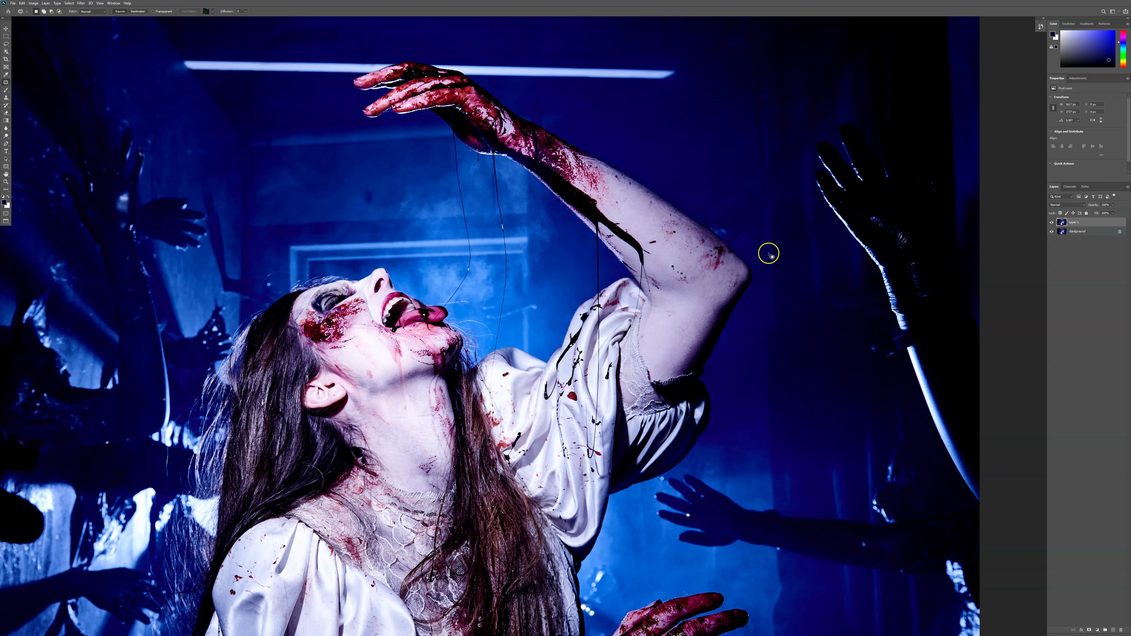
pyautogui.hotkey('ctrl', 'd')
pyautogui.hotkey('ctrl', 'd')
# Patch out the small light specks on the shadowy outstretched arm and in the blue background beside the bride's lower bloody hand
pyautogui.moveTo(824, 342); pyautogui.dragTo(780, 139)
pyautogui.moveTo(734, 340); pyautogui.dragTo(729, 342)
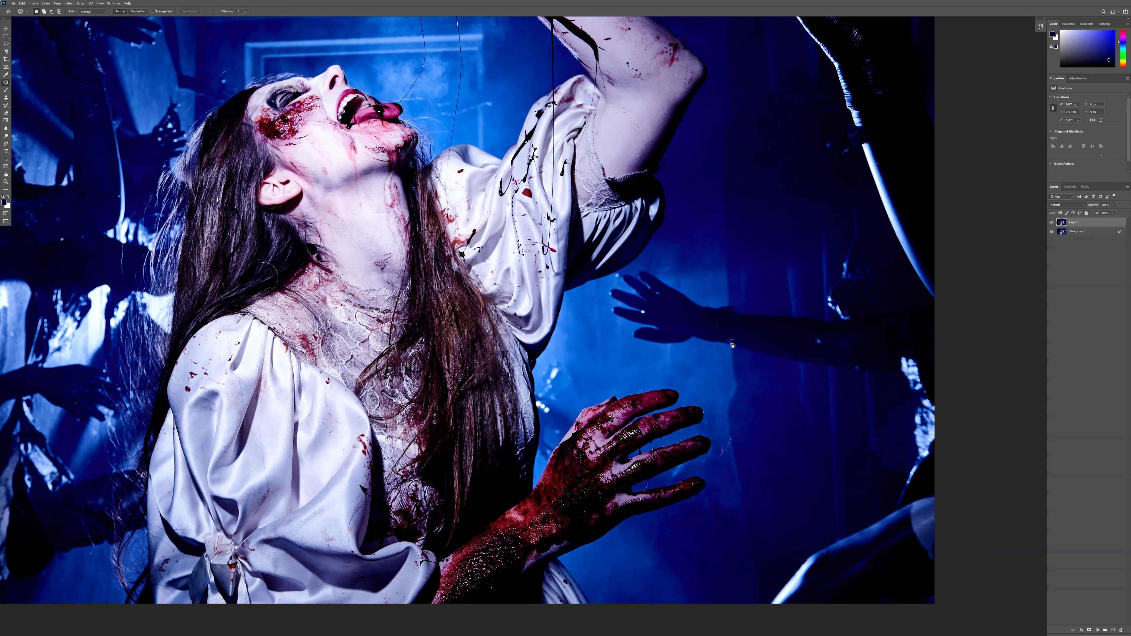
pyautogui.hotkey('ctrl', 'd')
pyautogui.scroll(-2, 720, 298)
pyautogui.hscroll(-2, 720, 299)
pyautogui.scroll(-2, 751, 244)
pyautogui.hscroll(2, 752, 245)
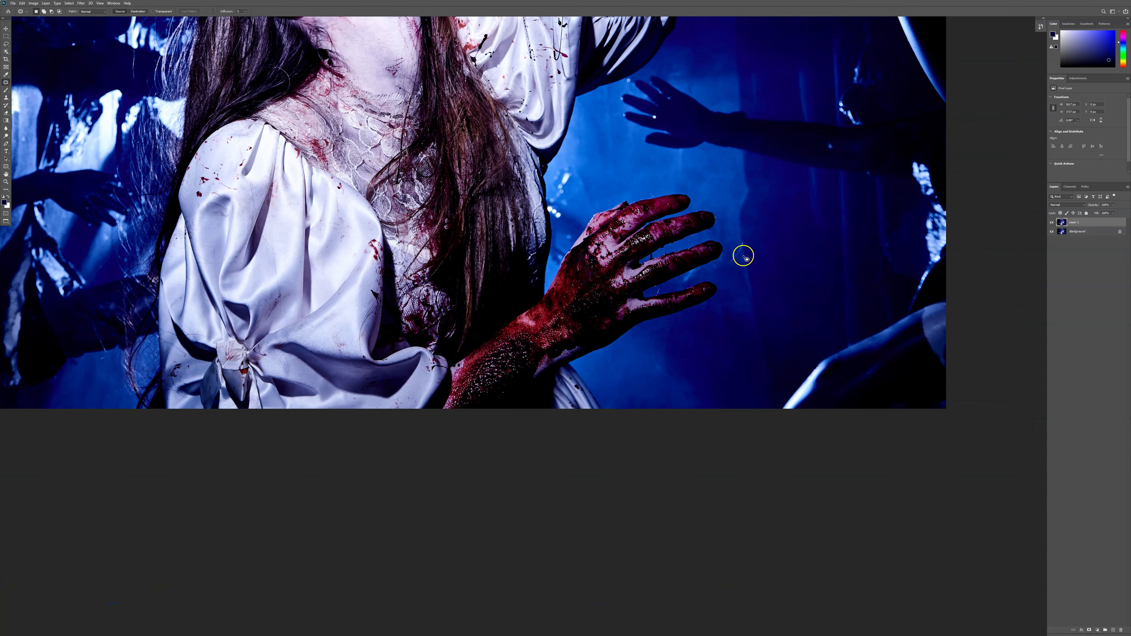
pyautogui.moveTo(742, 258); pyautogui.dragTo(765, 279)
pyautogui.hotkey('ctrl', 'd')
# Duplicate the retouched layer and remove the ceiling light strip between the raised hand and its far end with Content-Aware Fill
pyautogui.scroll(9, 707, 278)
pyautogui.hscroll(-2, 706, 279)
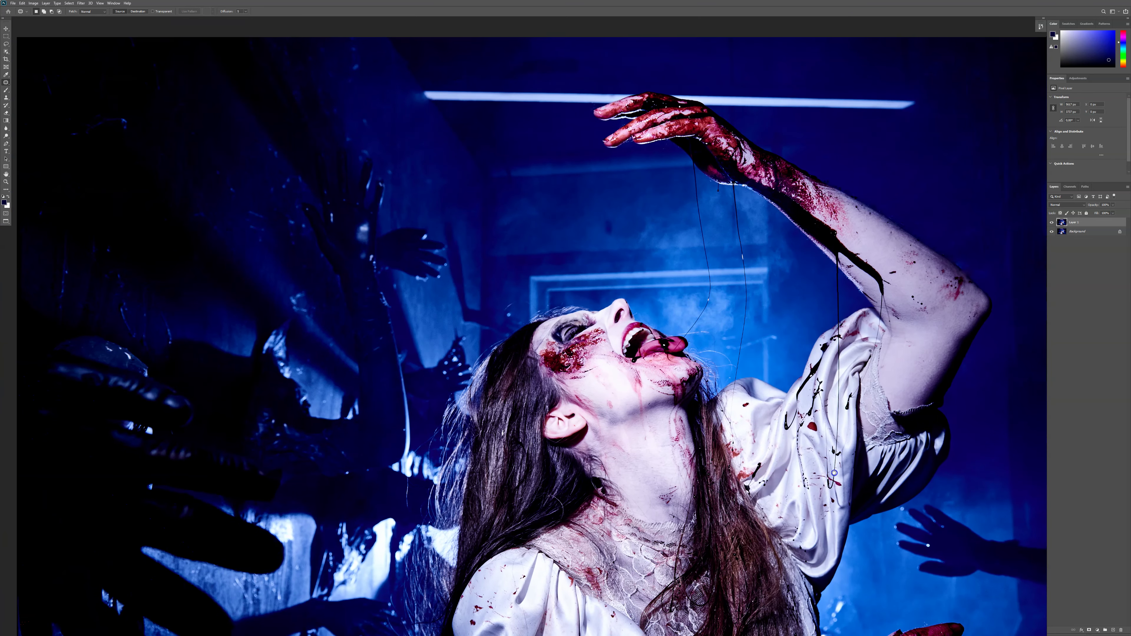
pyautogui.scroll(4, 748, 291)
pyautogui.hscroll(-2, 735, 336)
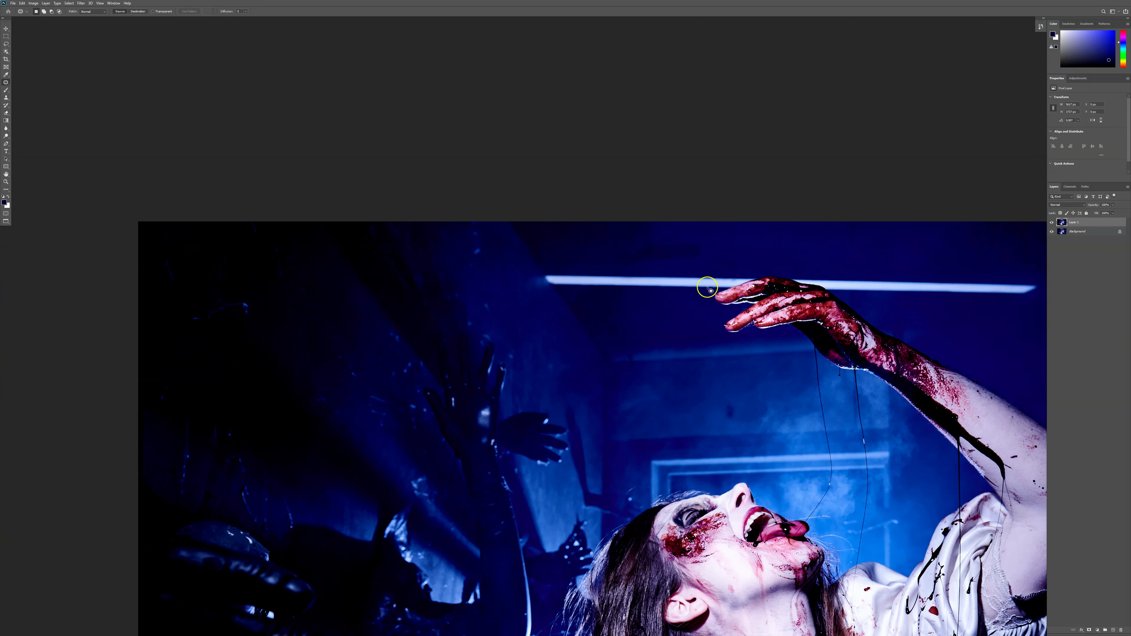
pyautogui.hscroll(3, 776, 270)
pyautogui.hotkey('ctrl', 'j')
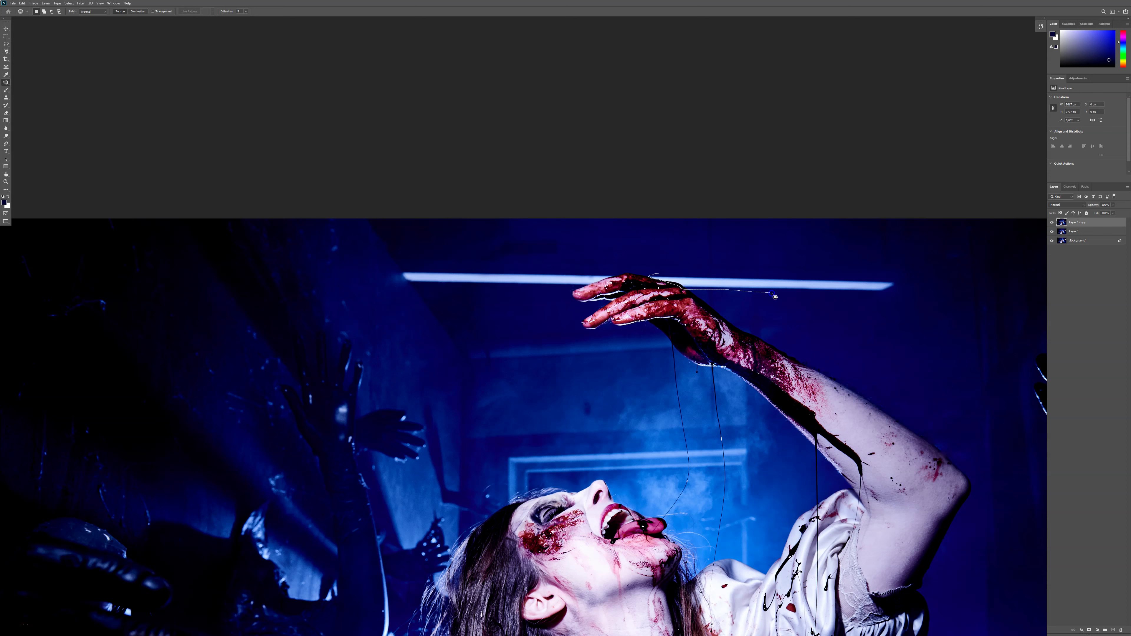
pyautogui.moveTo(905, 285); pyautogui.dragTo(889, 282)
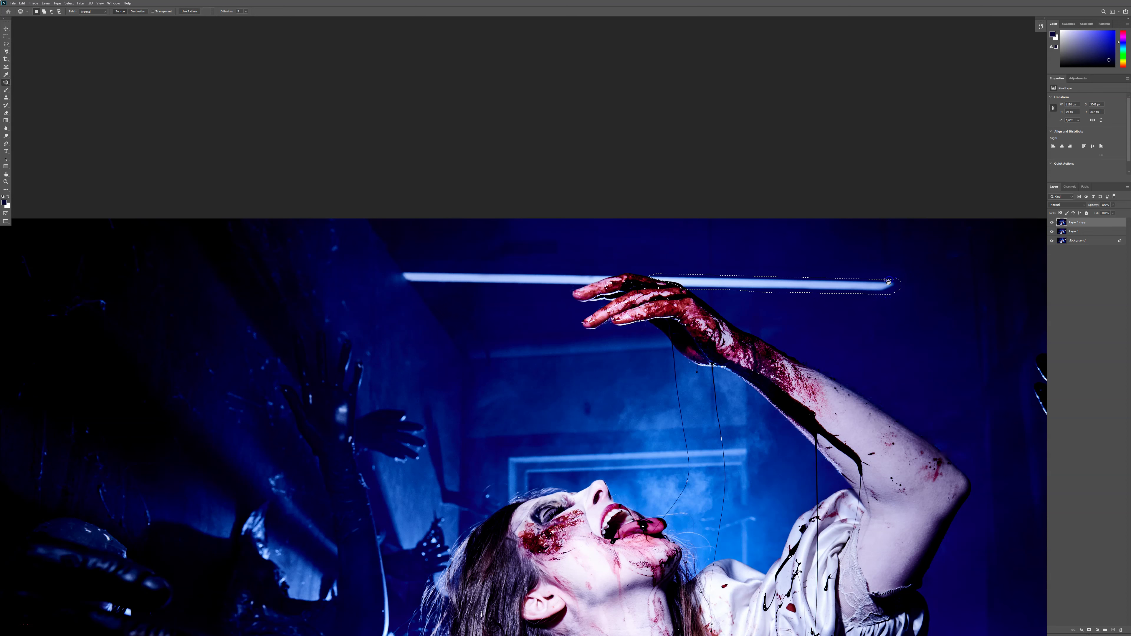
pyautogui.hotkey('shift', 'F5')
pyautogui.press('Return')
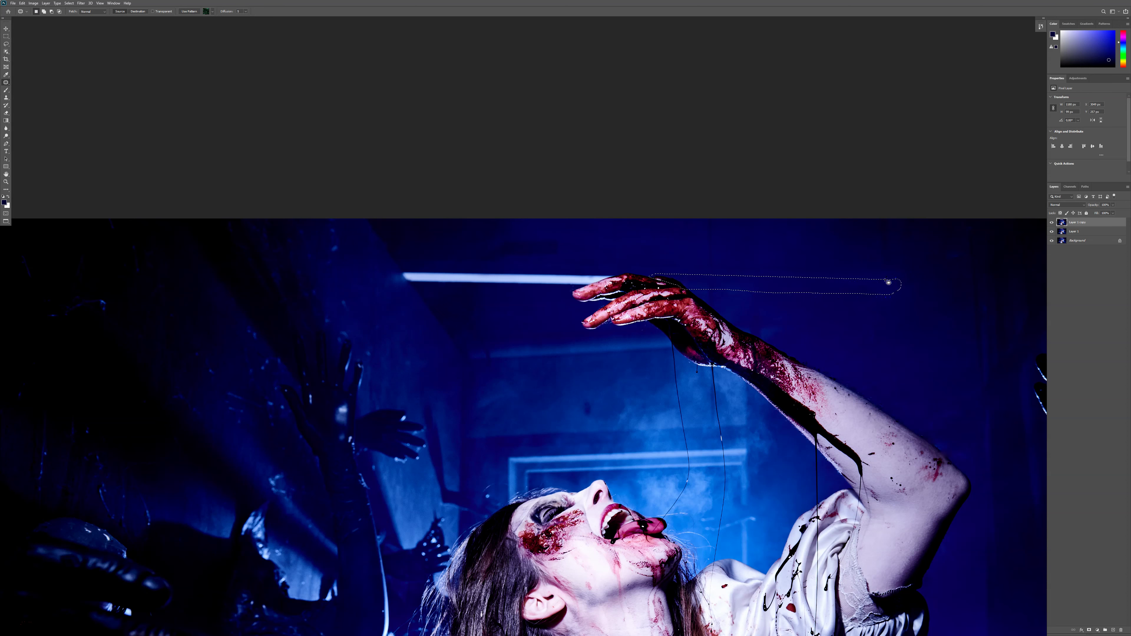
pyautogui.hotkey('ctrl', 'd')
# Compare the raised hand with the layer below, and clean up its damaged upper knuckle edge with the Clone Stamp using nearby blue background
pyautogui.scroll(5, 710, 258)
pyautogui.moveTo(706, 249); pyautogui.dragTo(711, 277)
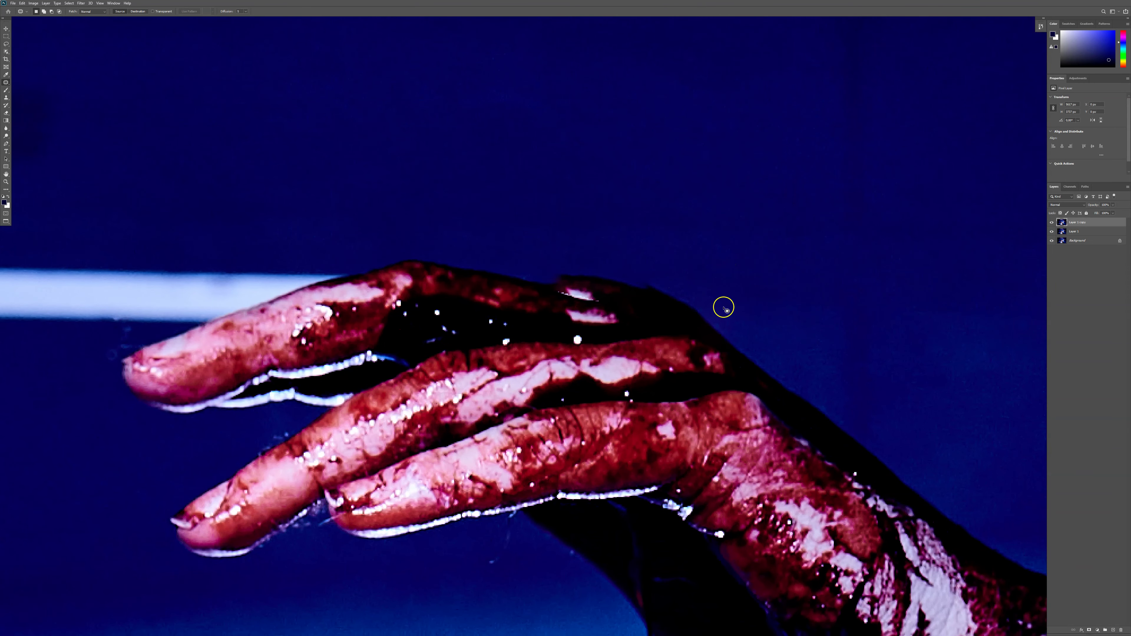
pyautogui.click(1052, 222)
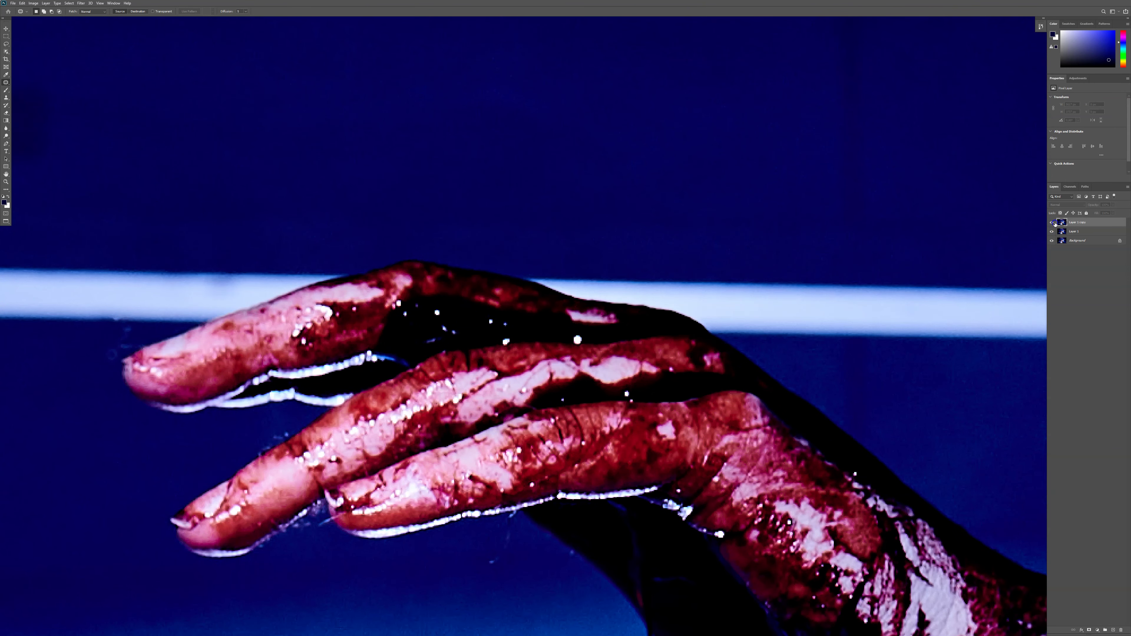
pyautogui.click(1052, 223)
pyautogui.click(1052, 222)
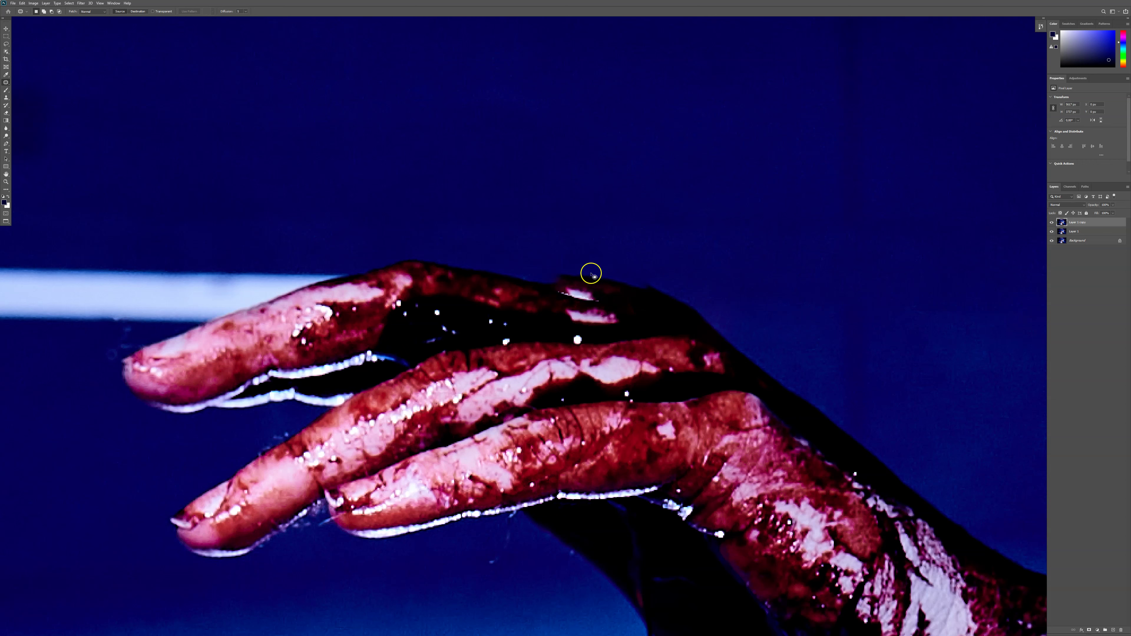
pyautogui.press('s')
pyautogui.moveTo(701, 284); pyautogui.dragTo(693, 287)
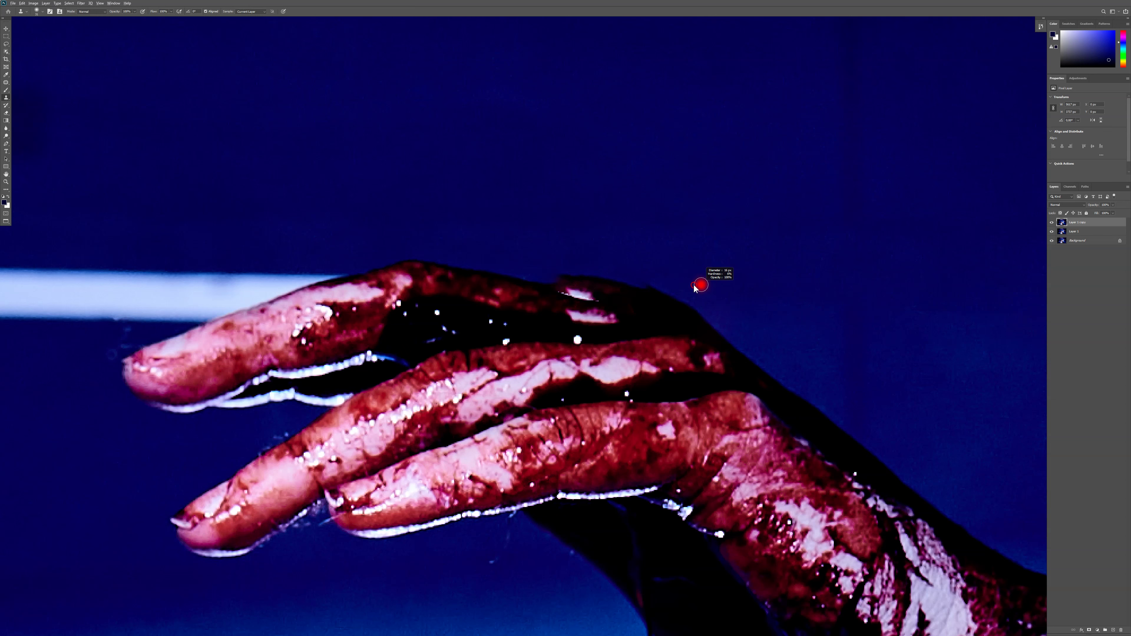
pyautogui.keyDown('alt'); pyautogui.click(565, 259); pyautogui.keyUp('alt')
pyautogui.moveTo(704, 307); pyautogui.dragTo(671, 292)
pyautogui.moveTo(642, 289); pyautogui.dragTo(543, 284)
pyautogui.click(616, 278)
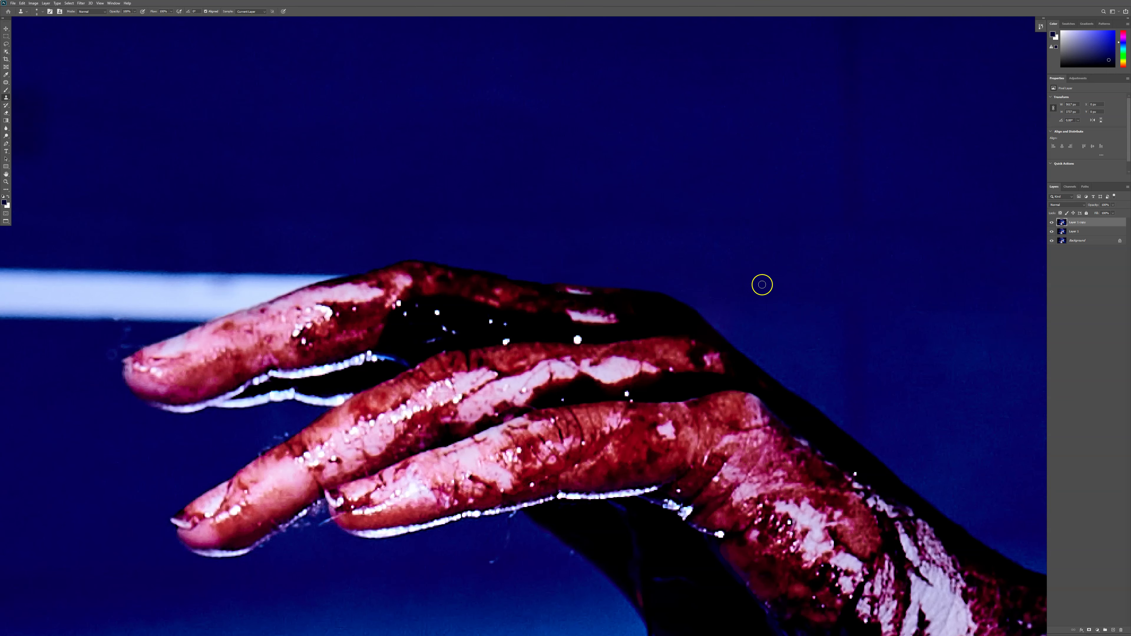
# Remove the remaining light strip in front of the raised hand's fingertips with Content-Aware Fill, following the upper finger's edge
pyautogui.moveTo(733, 293); pyautogui.dragTo(714, 298)
pyautogui.moveTo(487, 317); pyautogui.dragTo(733, 357)
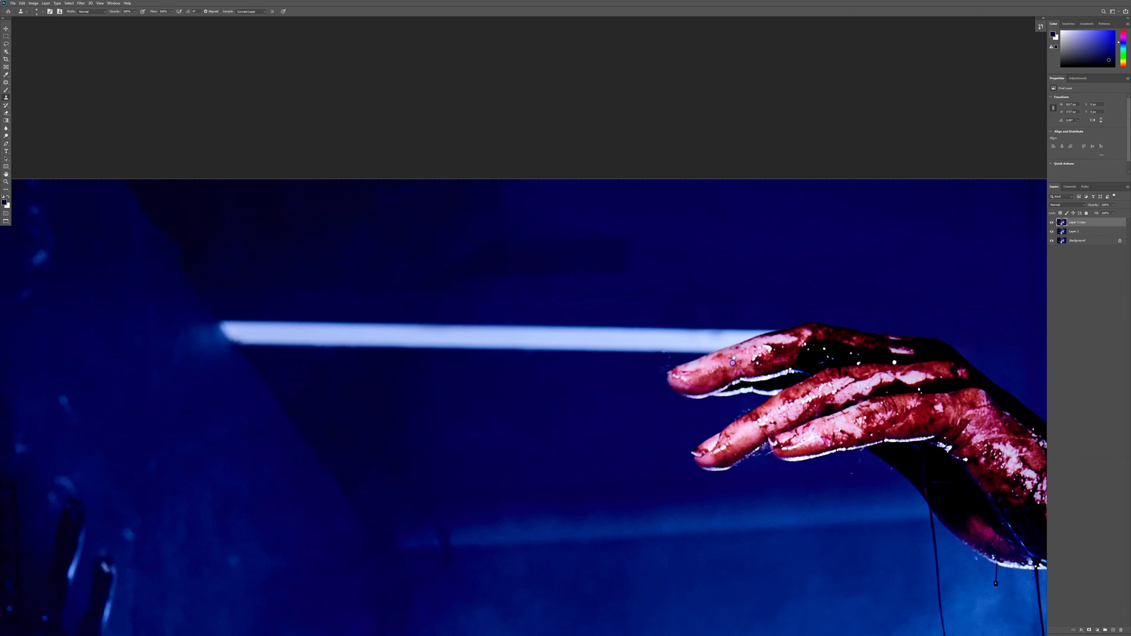
pyautogui.press('j')
pyautogui.moveTo(742, 321); pyautogui.dragTo(747, 326)
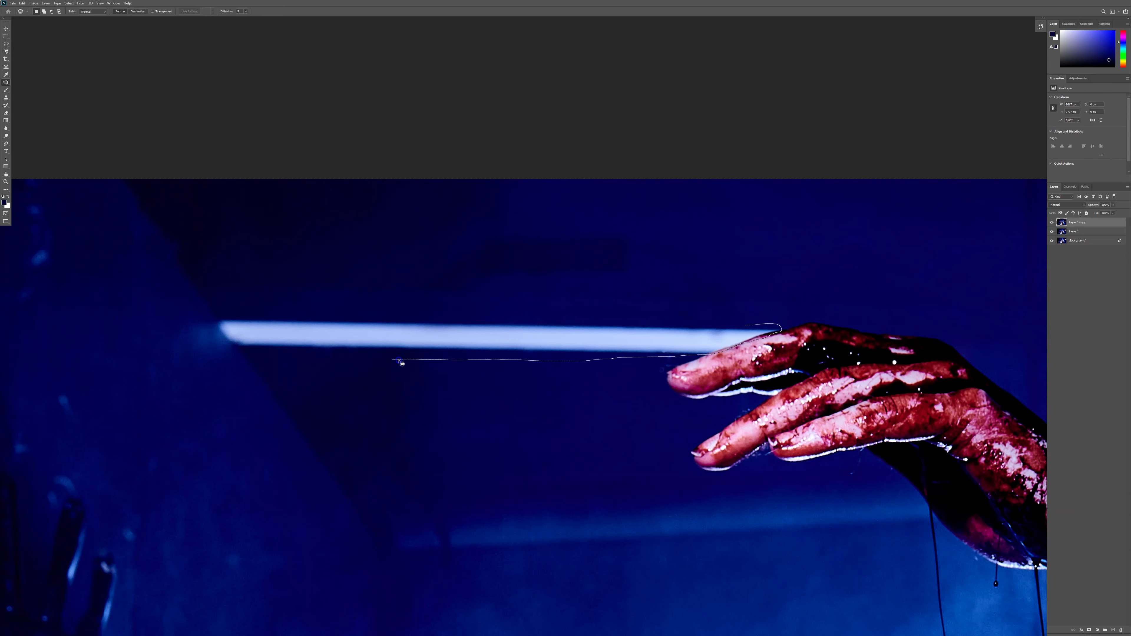
pyautogui.moveTo(226, 321); pyautogui.dragTo(228, 321)
pyautogui.click(315, 320)
pyautogui.hotkey('shift', 'F5')
pyautogui.press('Return')
pyautogui.hotkey('ctrl', 'd')
# Rebuild the upper finger's outline with the Clone Stamp and compare the whole photo with and without the light strip removal
pyautogui.moveTo(765, 330)
pyautogui.mouseDown()
pyautogui.moveTo(815, 308)
pyautogui.moveTo(863, 235)
pyautogui.moveTo(758, 267)
pyautogui.mouseUp()
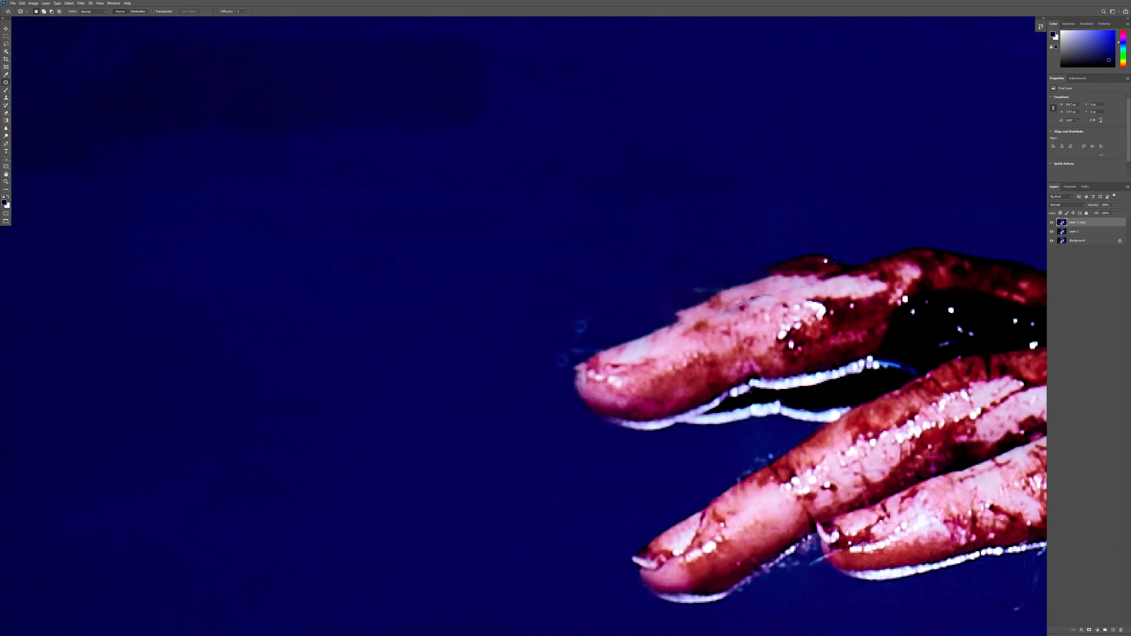
pyautogui.press('s')
pyautogui.keyDown('alt'); pyautogui.click(667, 267); pyautogui.keyUp('alt')
pyautogui.moveTo(674, 316)
pyautogui.mouseDown()
pyautogui.moveTo(720, 298)
pyautogui.moveTo(690, 295)
pyautogui.moveTo(770, 280)
pyautogui.moveTo(705, 304)
pyautogui.moveTo(753, 273)
pyautogui.mouseUp()
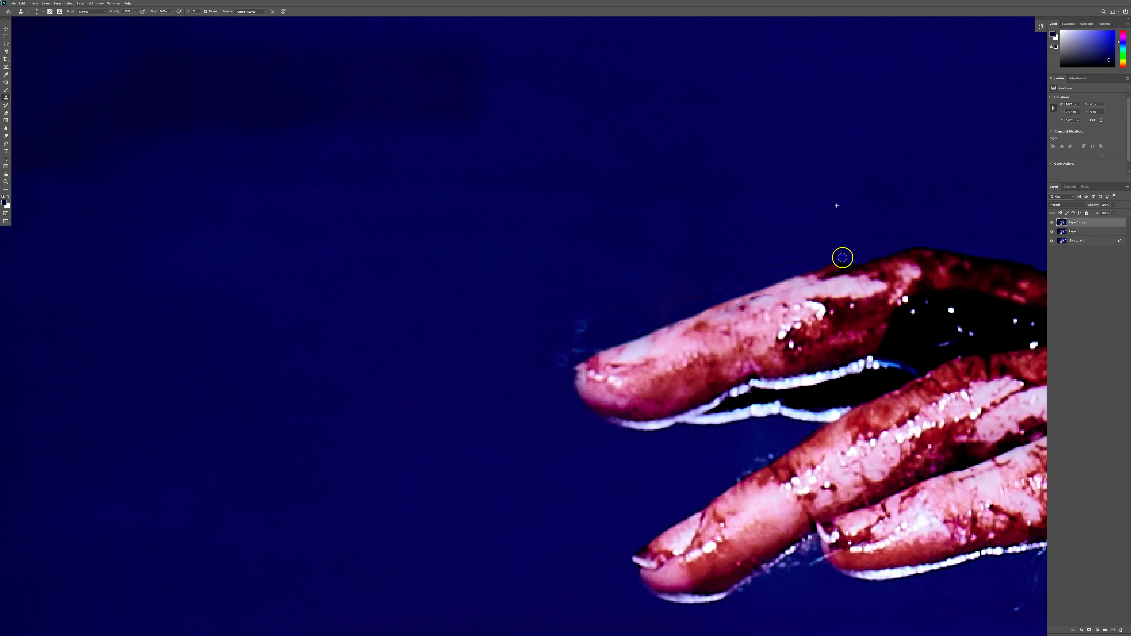
pyautogui.moveTo(806, 253); pyautogui.dragTo(717, 286)
pyautogui.keyDown('alt'); pyautogui.click(699, 327); pyautogui.keyUp('alt')
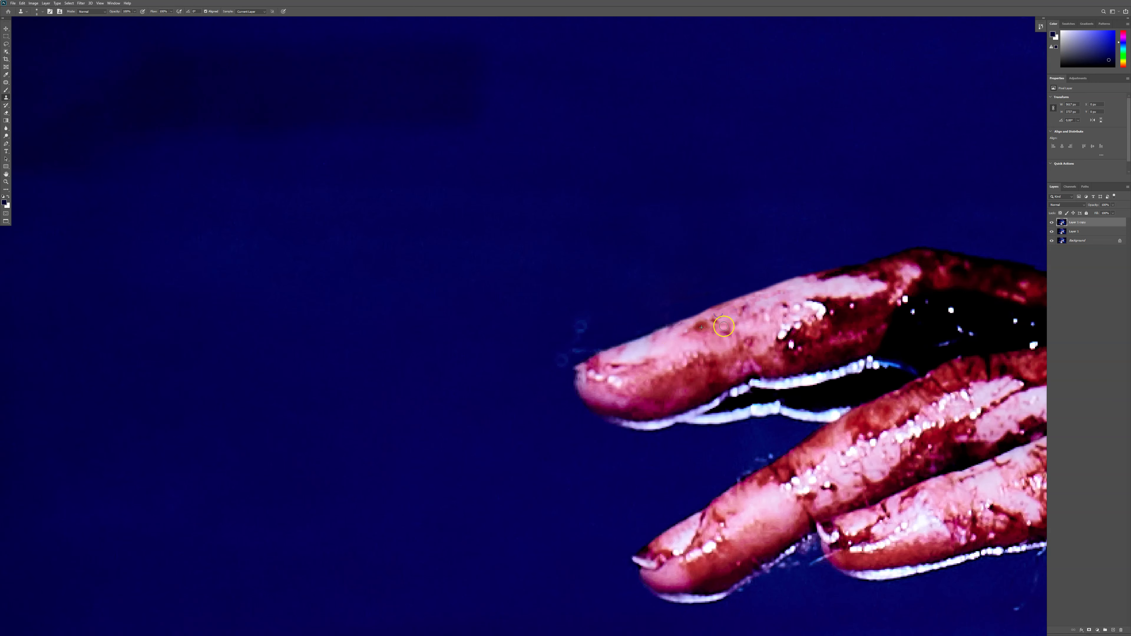
pyautogui.scroll(-4, 819, 387)
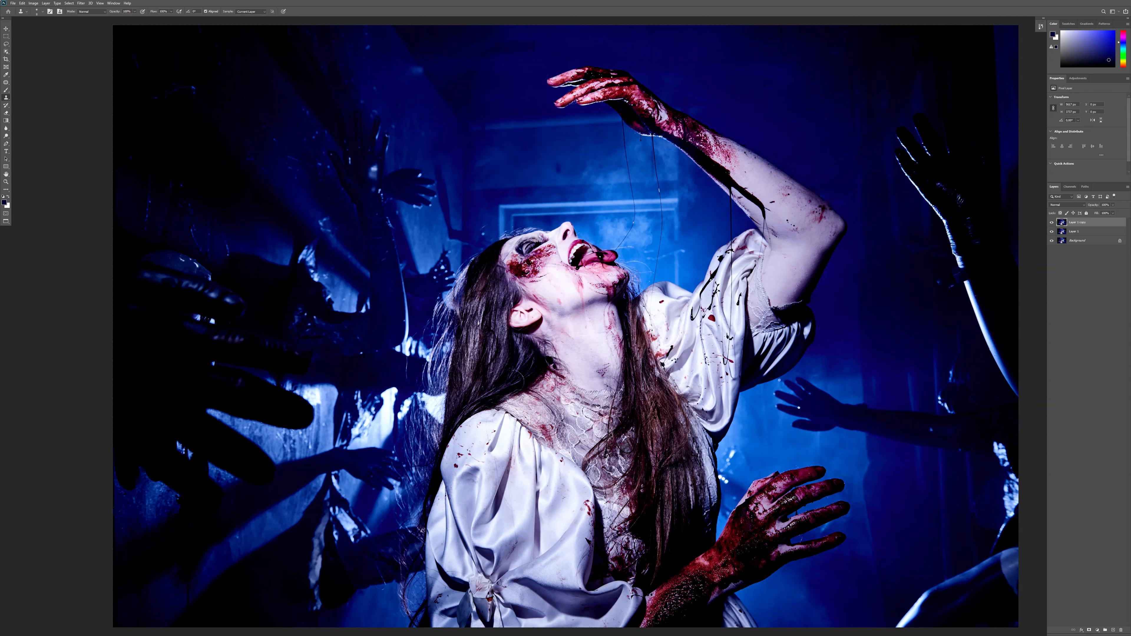
pyautogui.click(1053, 223)
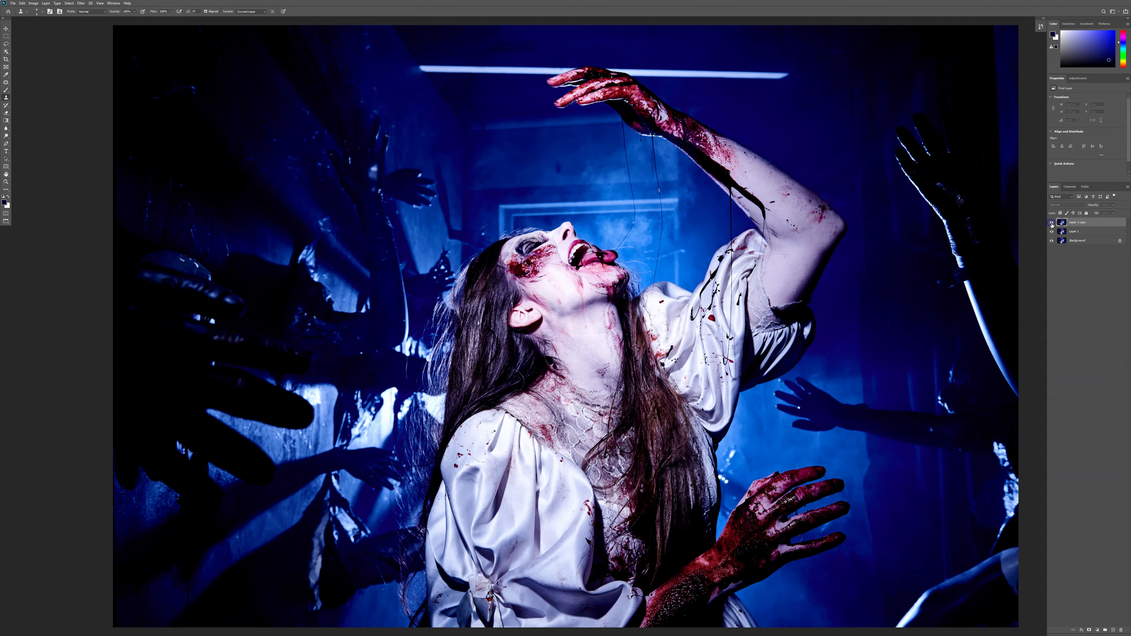
pyautogui.click(1052, 223)
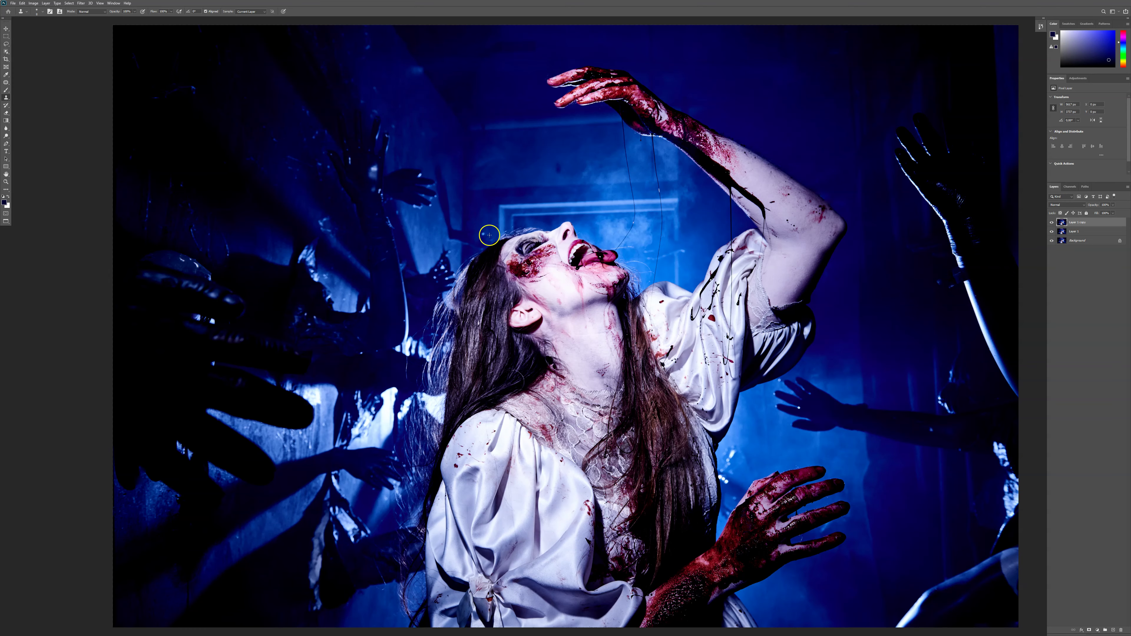
# Patch out the small specks in the blue background above the bride's forehead and beside her nose
pyautogui.moveTo(473, 233); pyautogui.dragTo(492, 239)
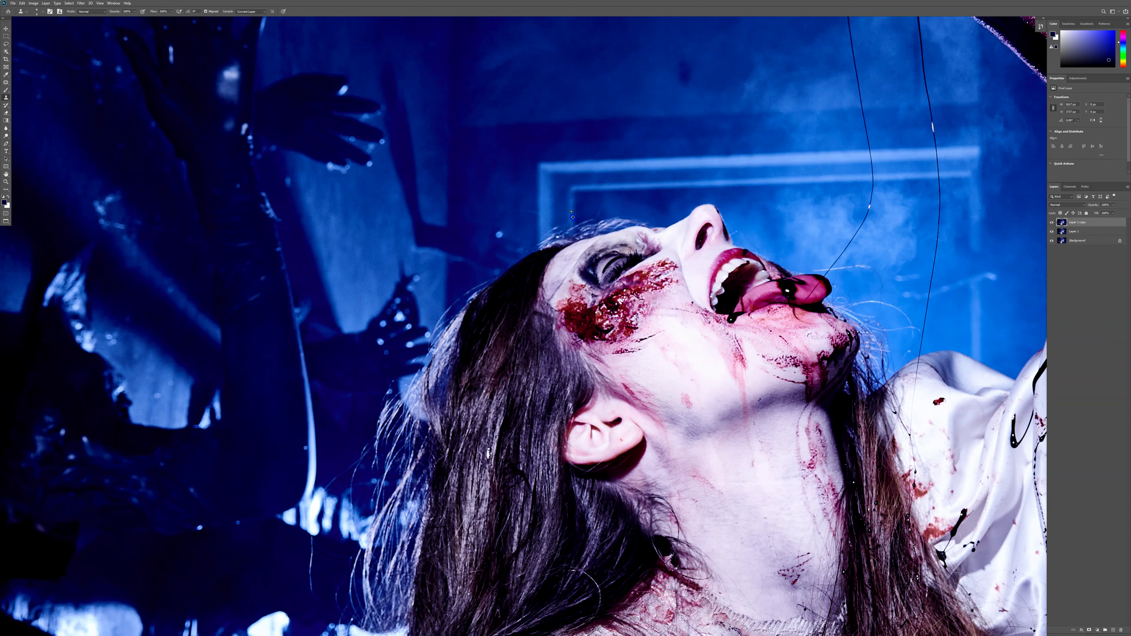
pyautogui.press('j')
pyautogui.moveTo(509, 238)
pyautogui.mouseDown()
pyautogui.moveTo(531, 234)
pyautogui.moveTo(496, 224)
pyautogui.moveTo(557, 208)
pyautogui.mouseUp()
pyautogui.hotkey('ctrl', 'd')
pyautogui.hotkey('ctrl', 'd')
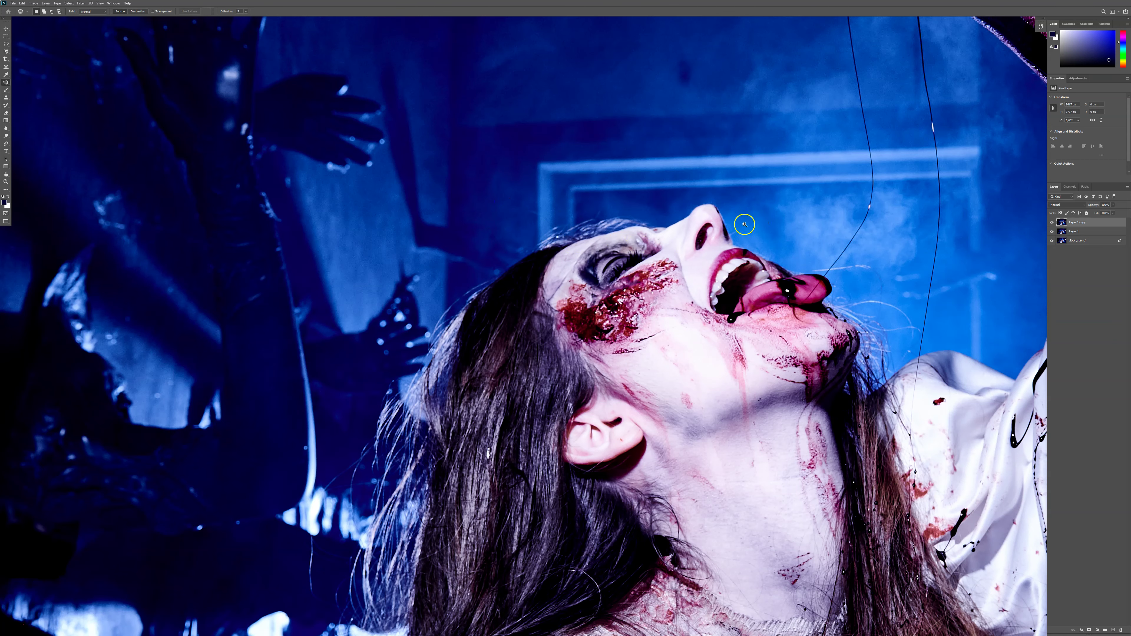
pyautogui.moveTo(745, 224); pyautogui.dragTo(719, 233)
# Patch out the bright specks on the fingers and wrist of the shadowy hand below the bride's sleeve
pyautogui.moveTo(923, 355); pyautogui.dragTo(772, 300)
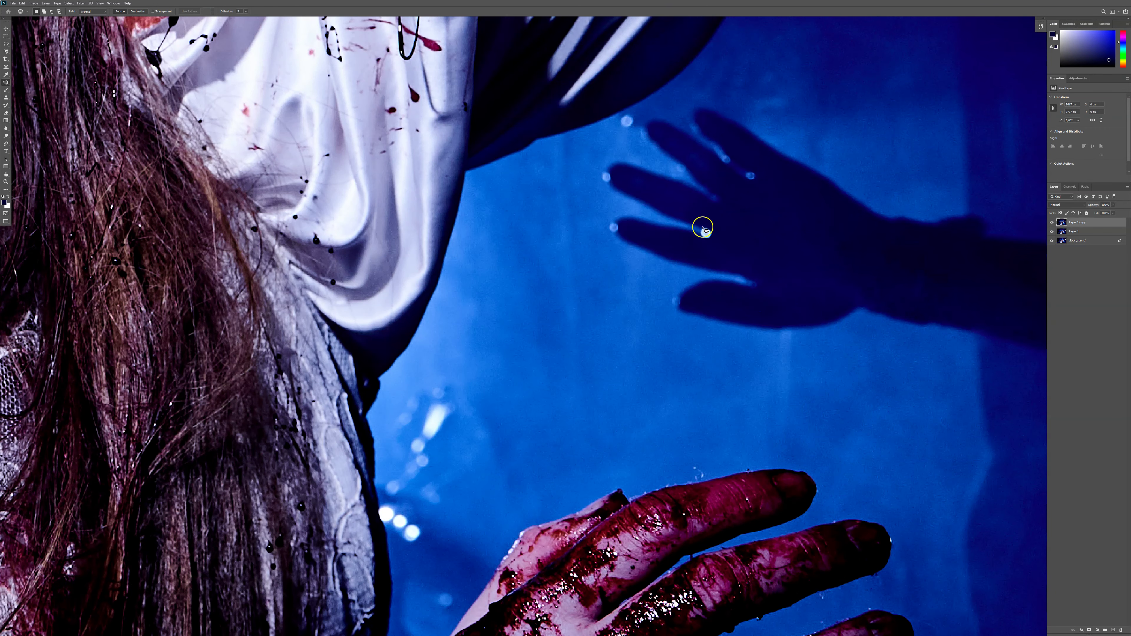
pyautogui.moveTo(700, 238); pyautogui.dragTo(711, 236)
pyautogui.moveTo(708, 236); pyautogui.dragTo(949, 280)
pyautogui.hotkey('ctrl', 'd')
pyautogui.moveTo(763, 182); pyautogui.dragTo(757, 173)
pyautogui.hotkey('ctrl', 'd')
pyautogui.moveTo(756, 178)
pyautogui.mouseDown()
pyautogui.moveTo(904, 258)
pyautogui.moveTo(793, 273)
pyautogui.moveTo(686, 265)
pyautogui.mouseUp()
pyautogui.moveTo(951, 317)
pyautogui.mouseDown()
pyautogui.moveTo(908, 319)
pyautogui.moveTo(940, 318)
pyautogui.moveTo(931, 313)
pyautogui.mouseUp()
pyautogui.moveTo(937, 314); pyautogui.dragTo(983, 323)
pyautogui.hotkey('ctrl', 'd')
# Patch out stray light specks around the dark reaching hands behind the bride and in the dark wall area above them
pyautogui.moveTo(958, 127); pyautogui.dragTo(943, 188)
pyautogui.click(504, 371)
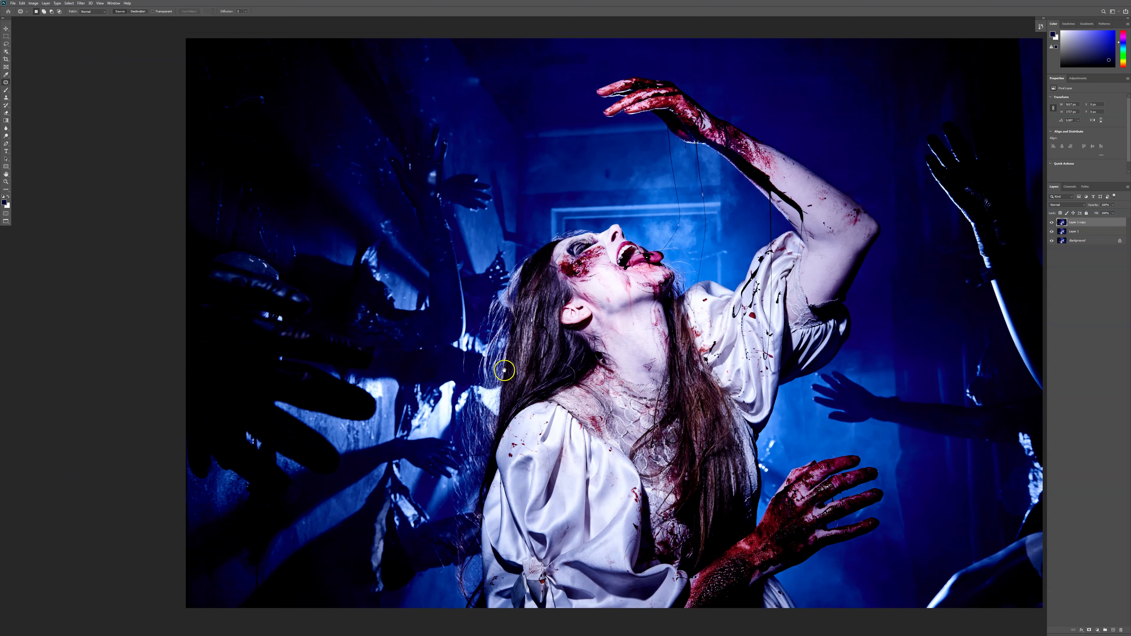
pyautogui.moveTo(422, 344); pyautogui.dragTo(423, 355)
pyautogui.moveTo(272, 350); pyautogui.dragTo(275, 357)
pyautogui.click(362, 307)
pyautogui.moveTo(332, 290); pyautogui.dragTo(378, 410)
pyautogui.moveTo(316, 219); pyautogui.dragTo(311, 219)
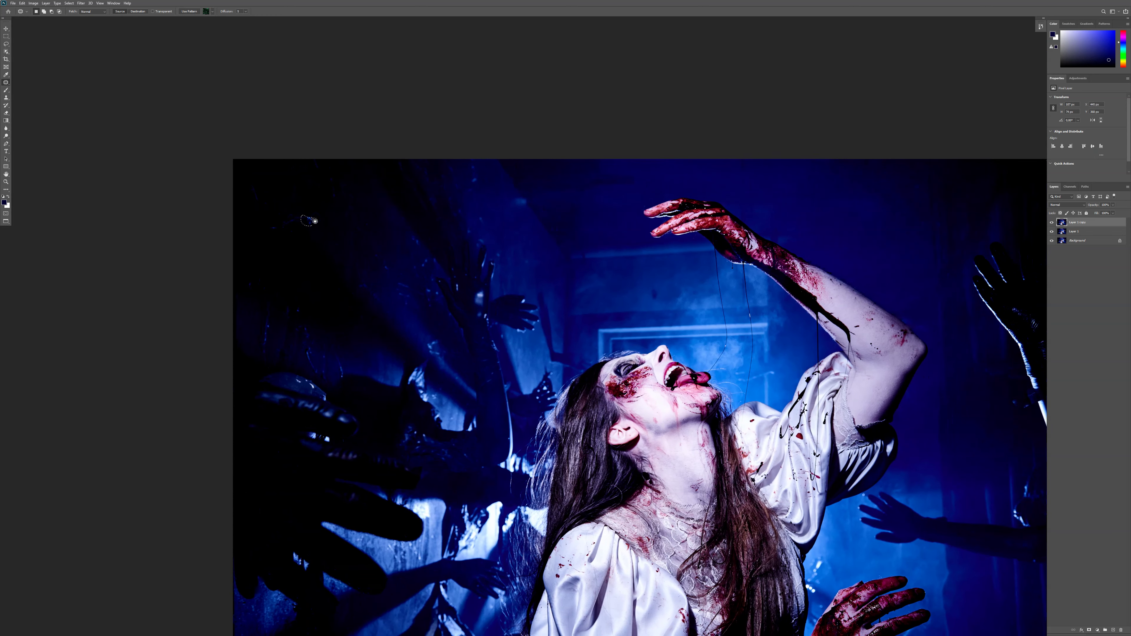
pyautogui.click(333, 205)
pyautogui.scroll(-5, 563, 241)
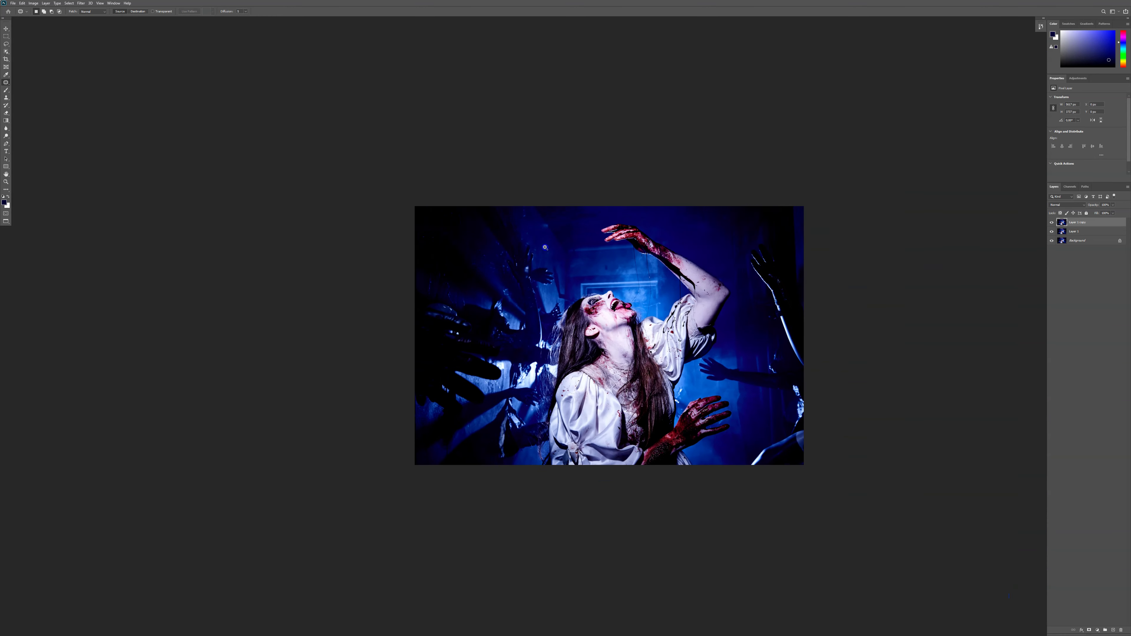
pyautogui.hotkey('shift', 'F5')
pyautogui.press('Return')
pyautogui.hotkey('ctrl', 'd')
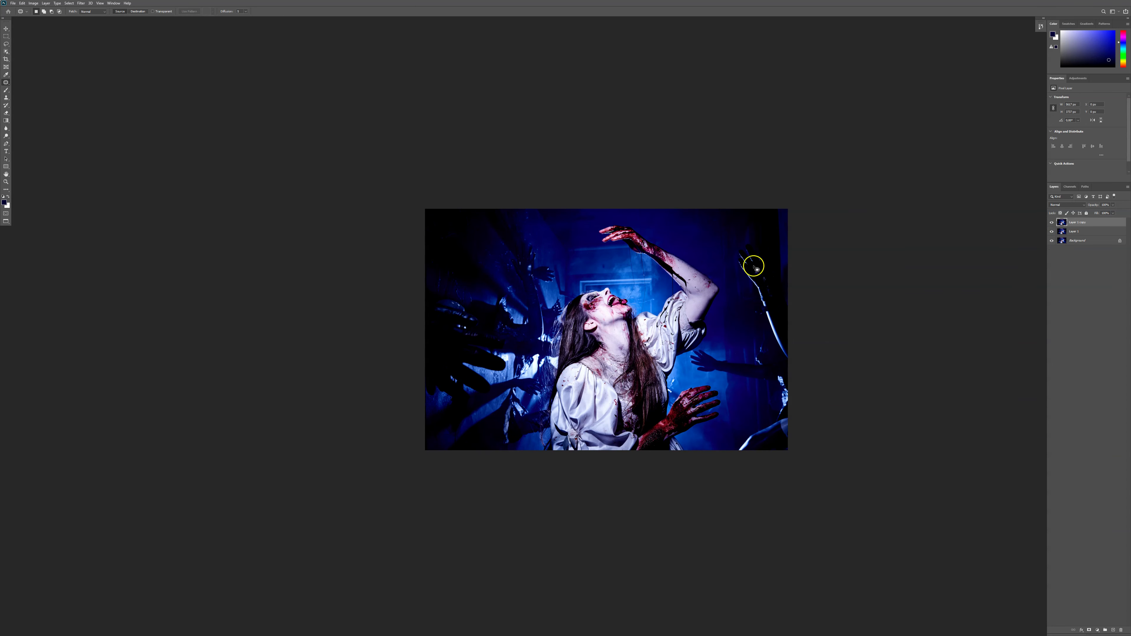
# Darken the lighter blue strip along the photo's edge beside the raised shadowy hand with the Burn tool
pyautogui.scroll(1, 753, 266)
pyautogui.scroll(-1, 791, 285)
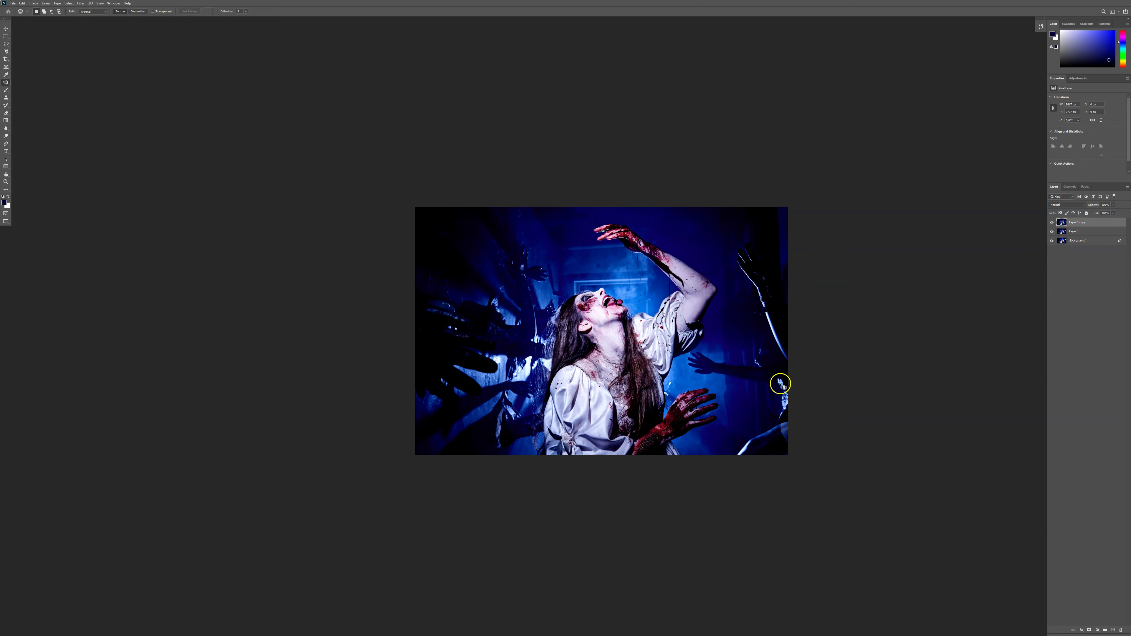
pyautogui.press('o')
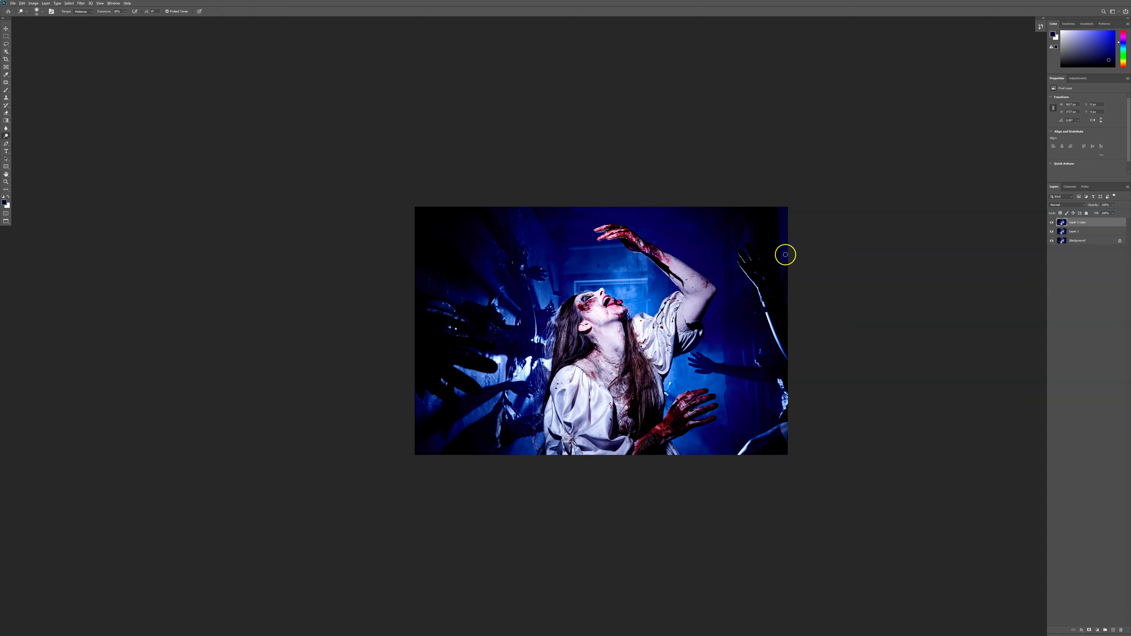
pyautogui.moveTo(776, 254)
pyautogui.mouseDown()
pyautogui.moveTo(791, 261)
pyautogui.moveTo(783, 238)
pyautogui.moveTo(783, 273)
pyautogui.mouseUp()
# Outline the bright light patch at the photo's edge below the shadowy outstretched arm with the Patch tool
pyautogui.scroll(4, 769, 445)
pyautogui.moveTo(807, 341); pyautogui.dragTo(696, 375)
pyautogui.press('j')
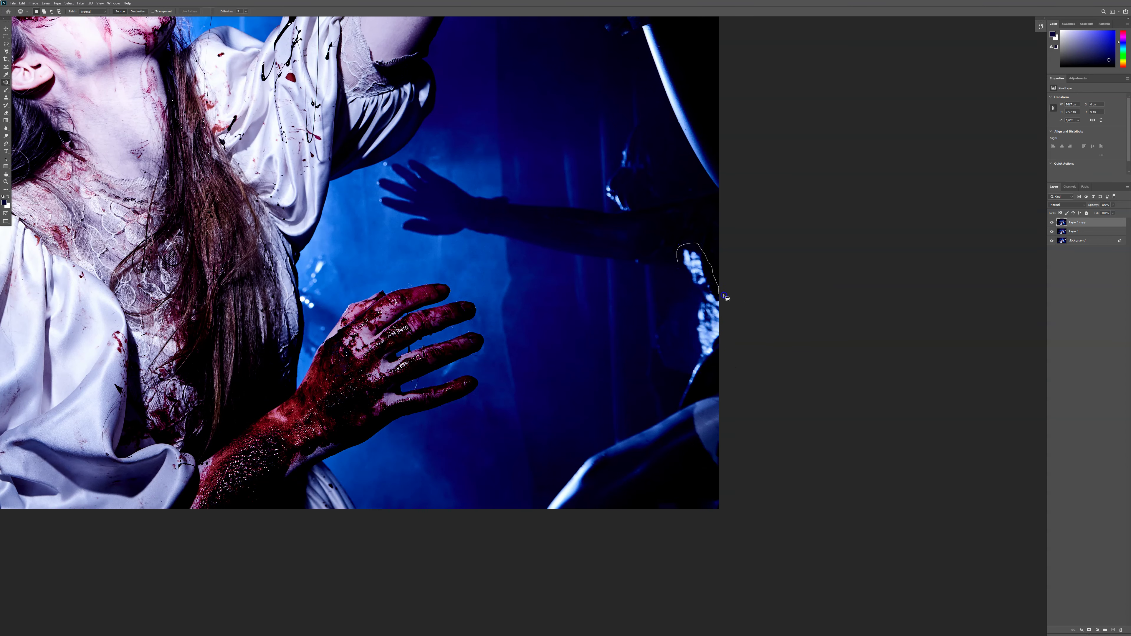